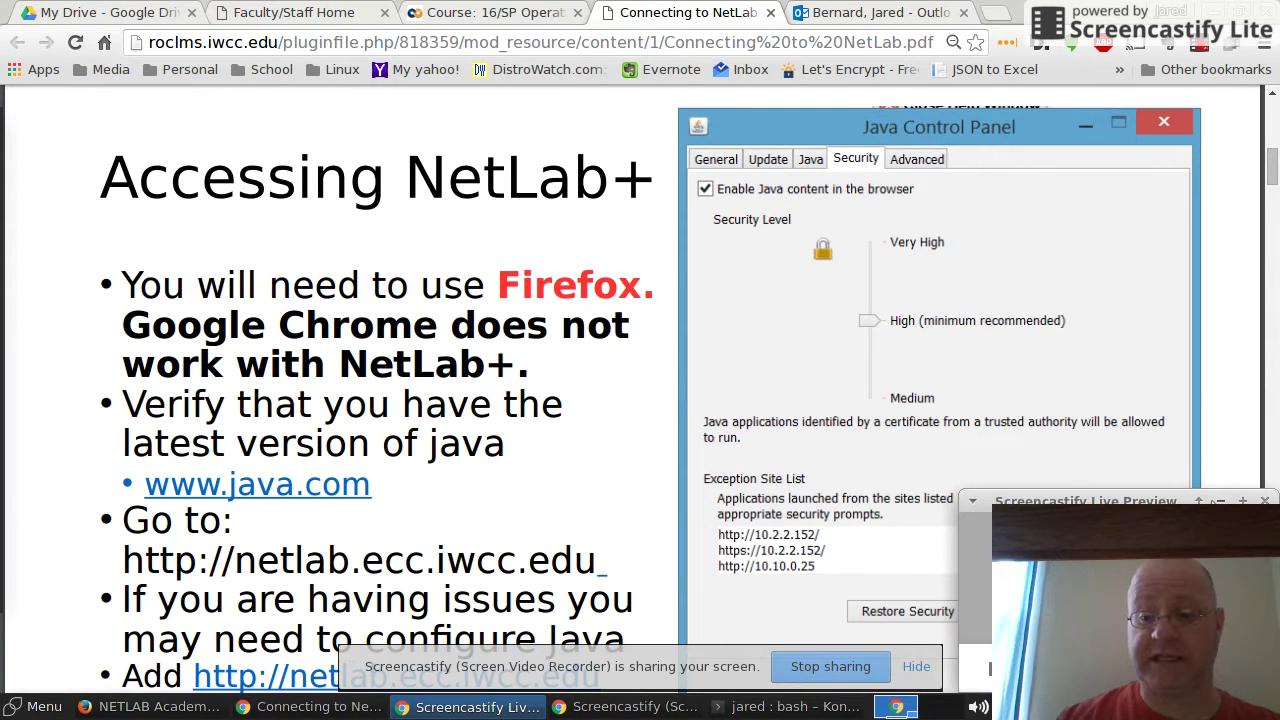
Step: Show the Accessing NetLab+ slide in the PDF, then return to the 16/SP course page
left_click(1220, 501)
left_click(563, 457)
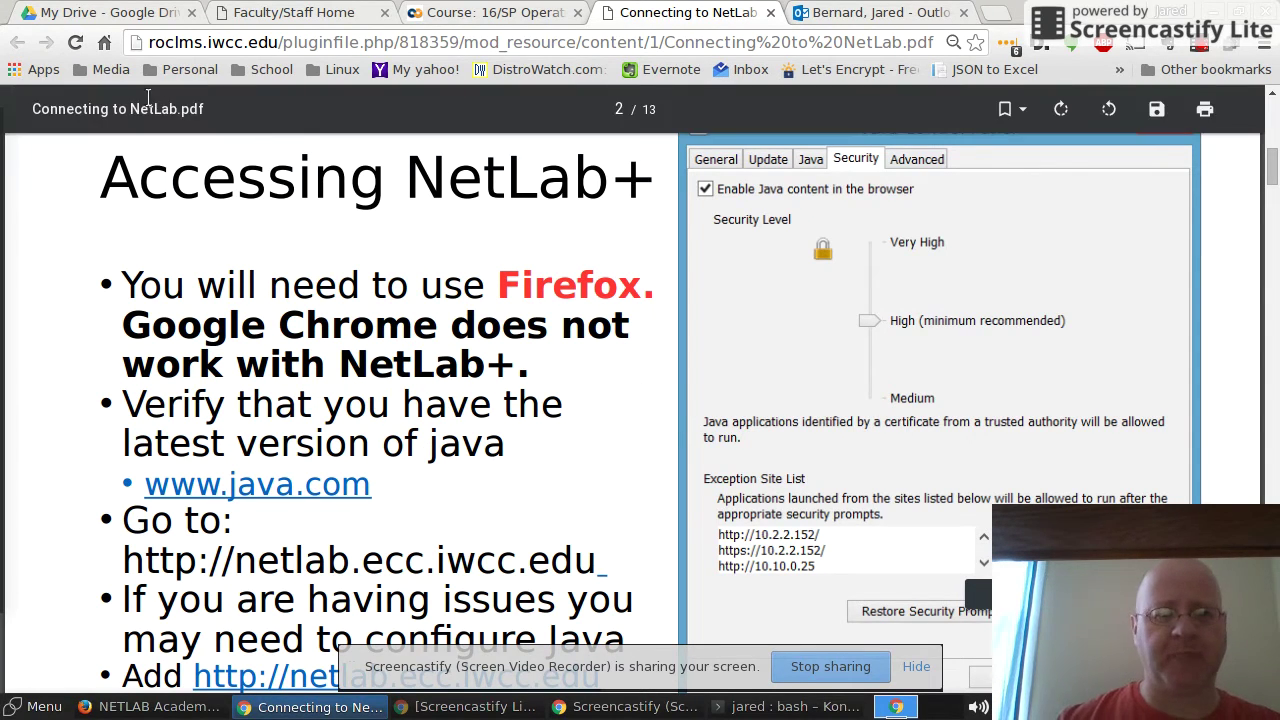
left_click(473, 18)
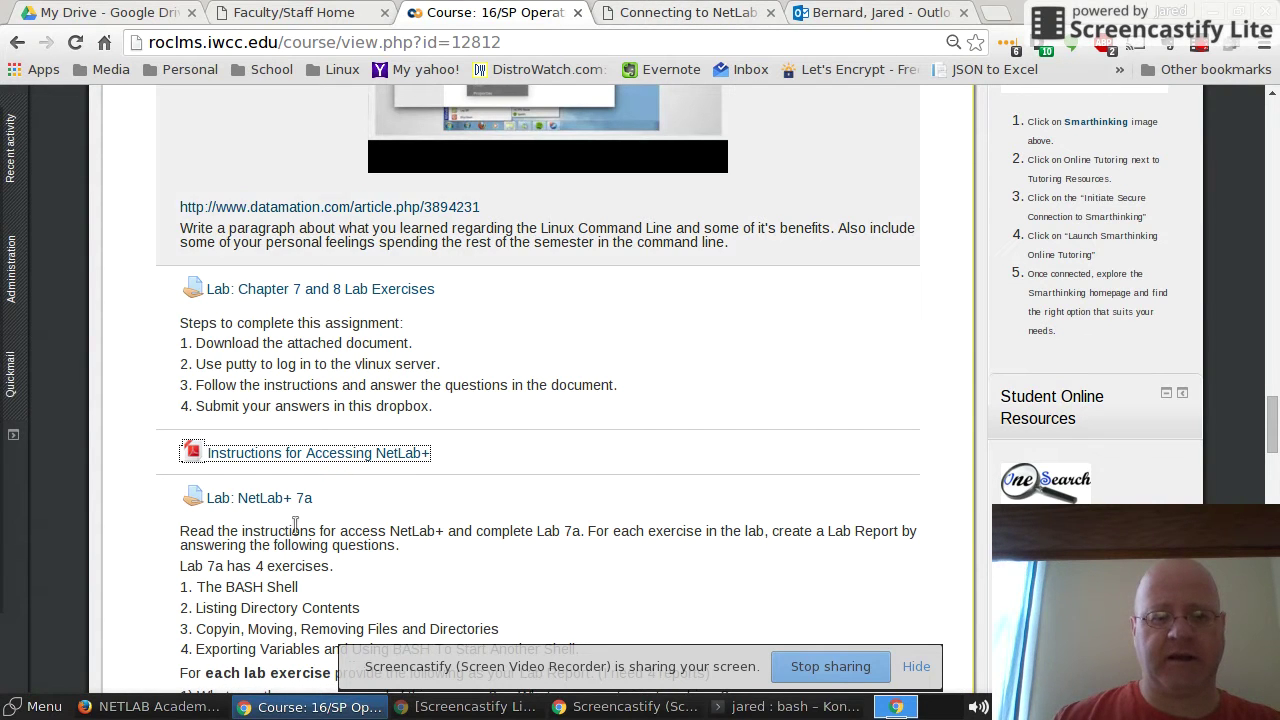
Step: Reopen Connecting to NetLab.pdf, highlight 'latest version of java', and scroll to Edit Site List
left_click(697, 12)
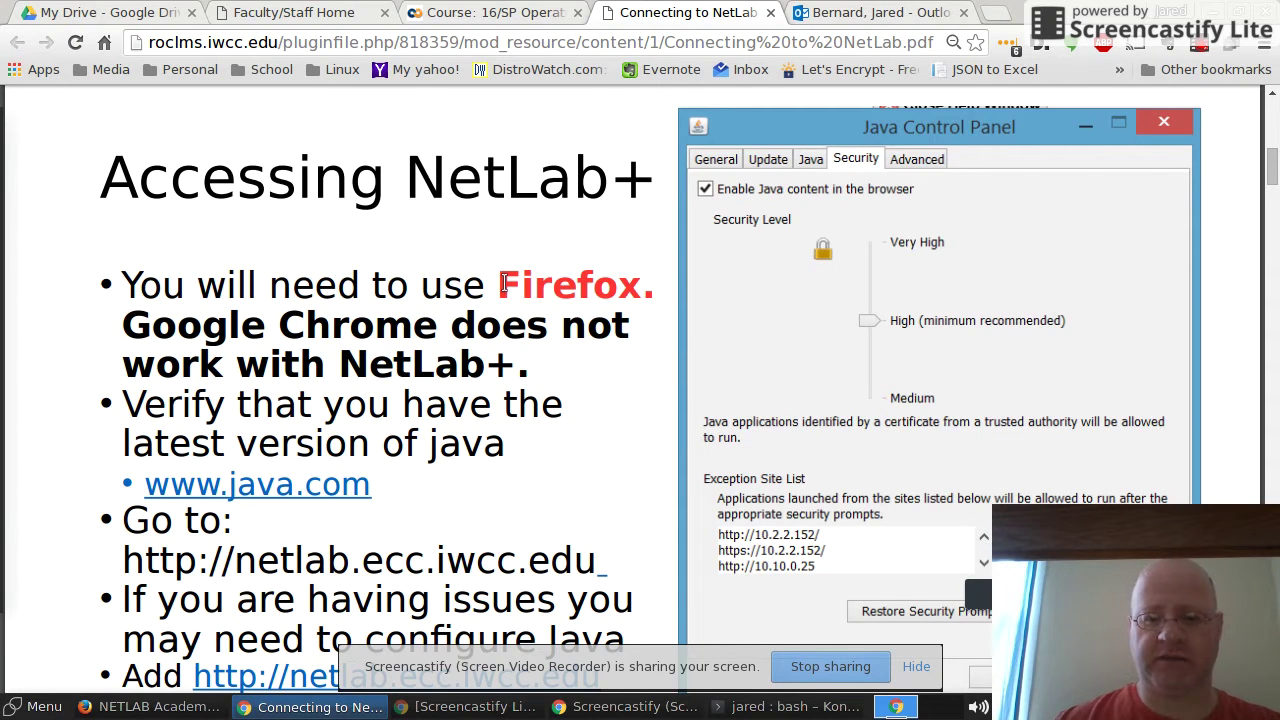
scroll(503, 284, "down", 1)
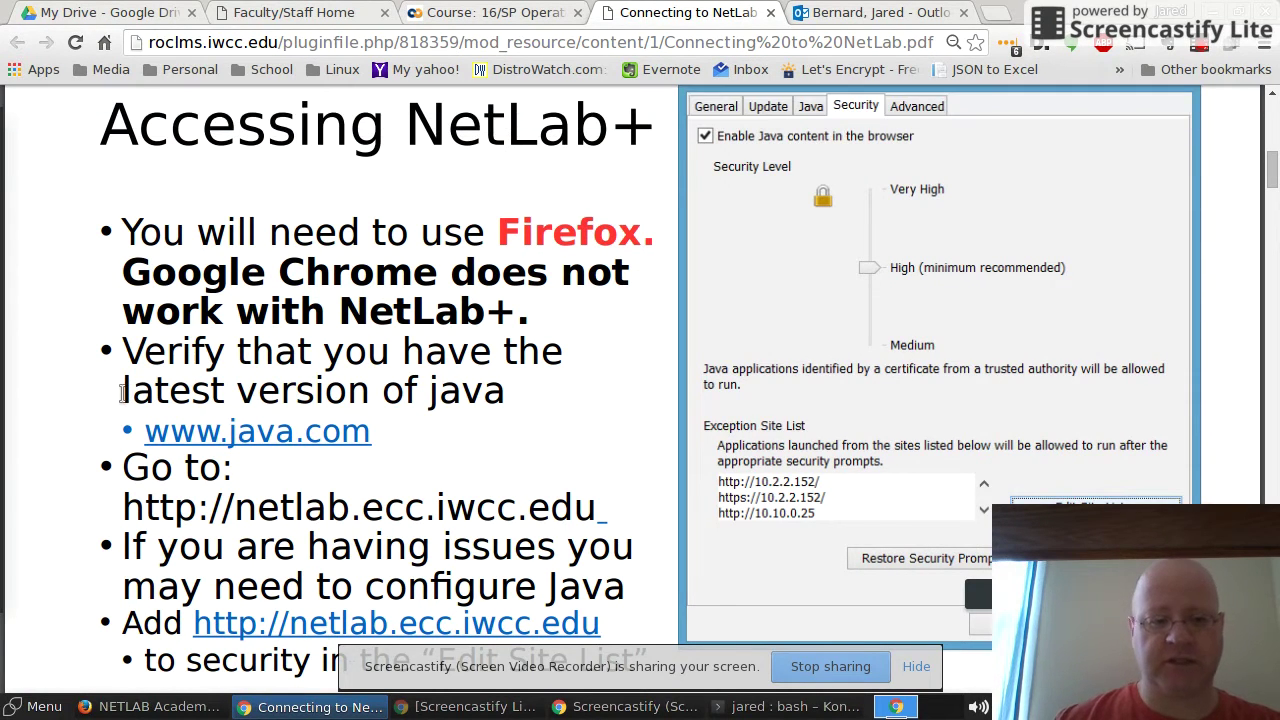
left_click_drag(124, 391, 655, 405)
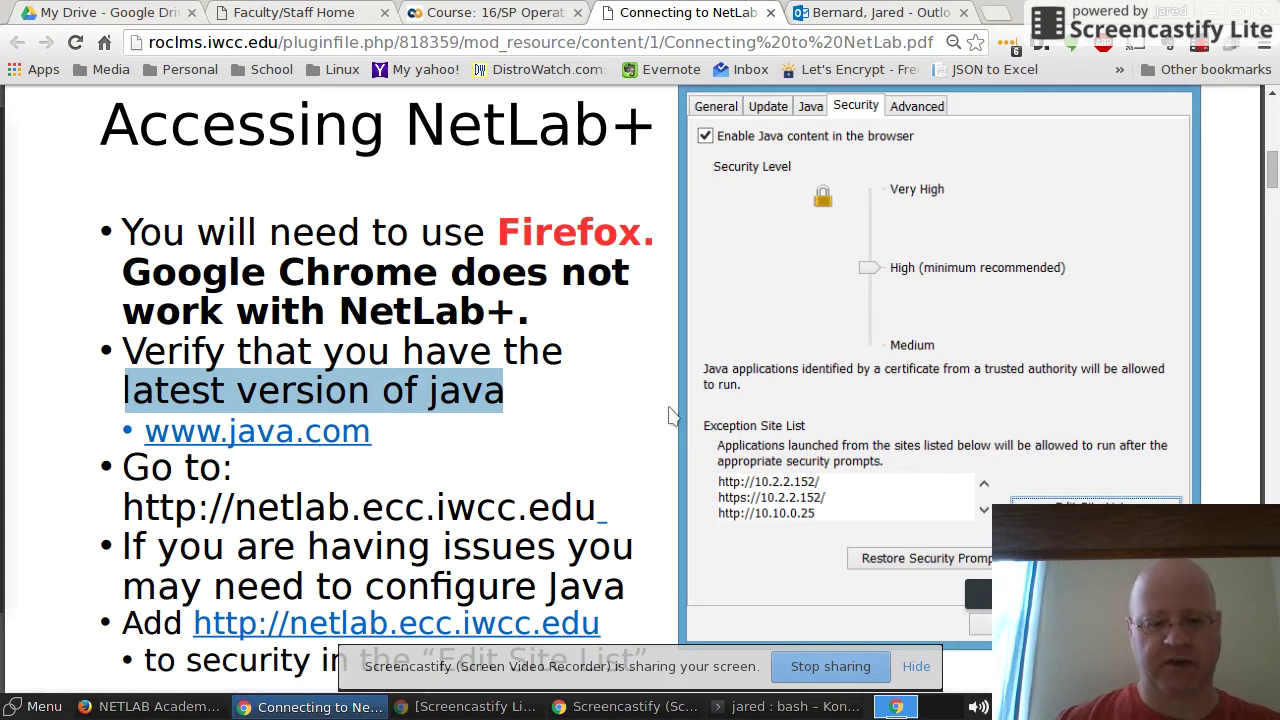
scroll(680, 414, "down", 2)
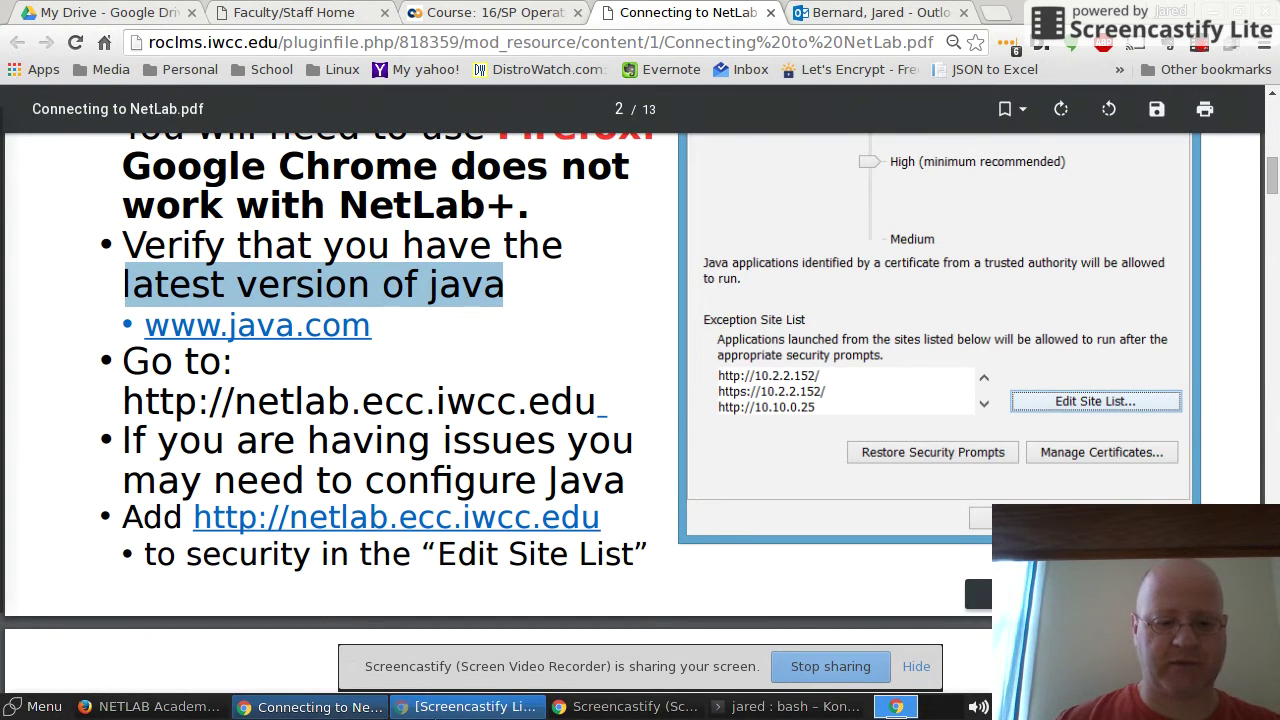
Step: Bring the IWCC NETLAB+ login page in Firefox to the front
left_click(118, 708)
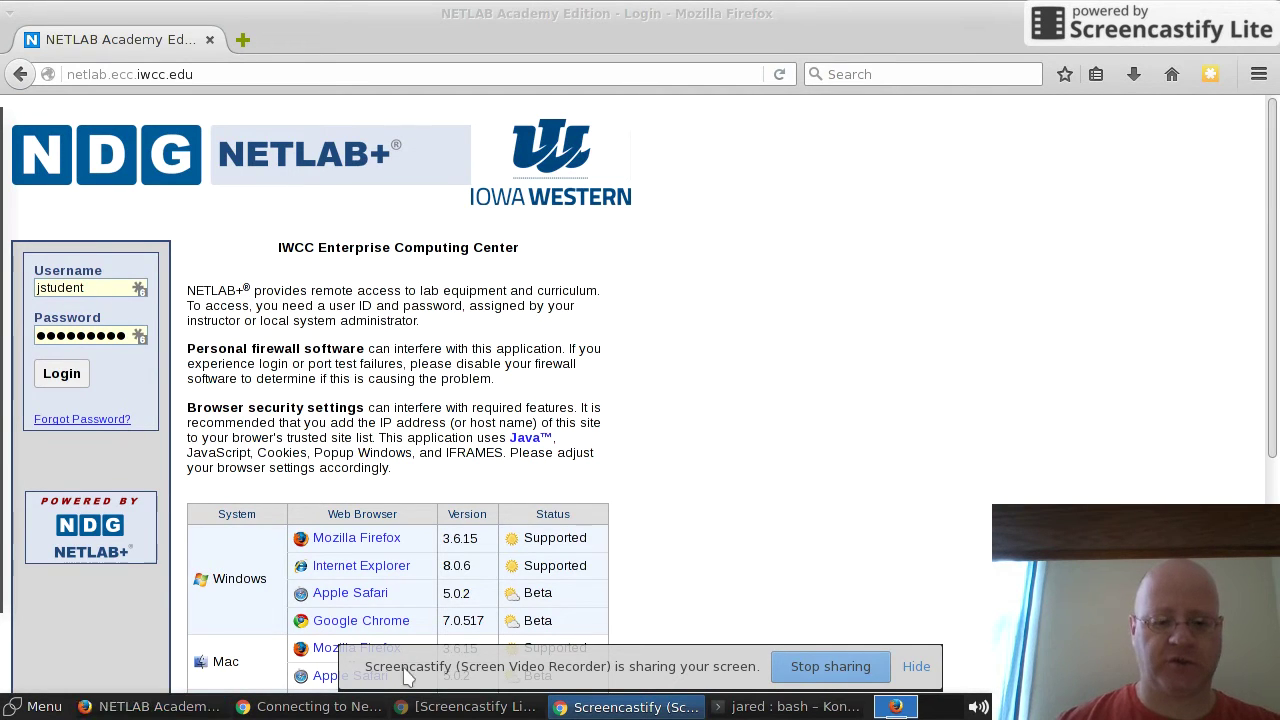
Step: Highlight the default password on the page 3 Logging in to NetLab+ slide, then clear it
left_click(310, 706)
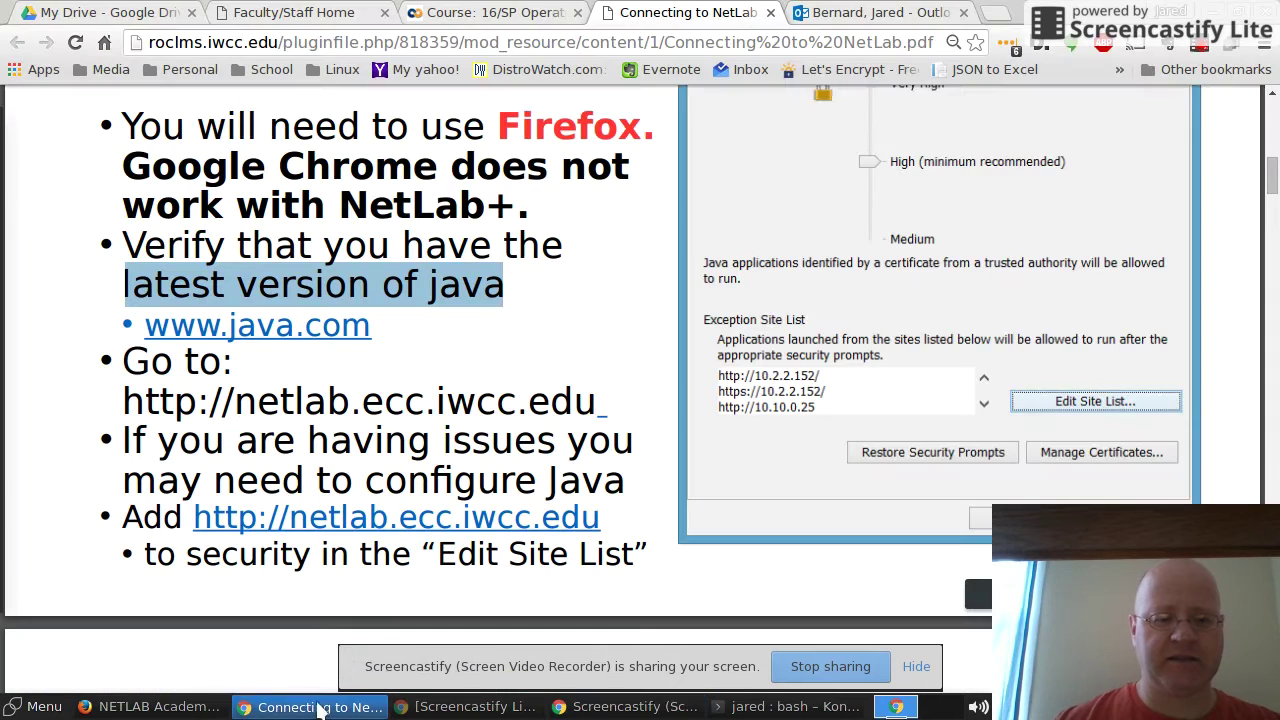
scroll(405, 562, "down", 5)
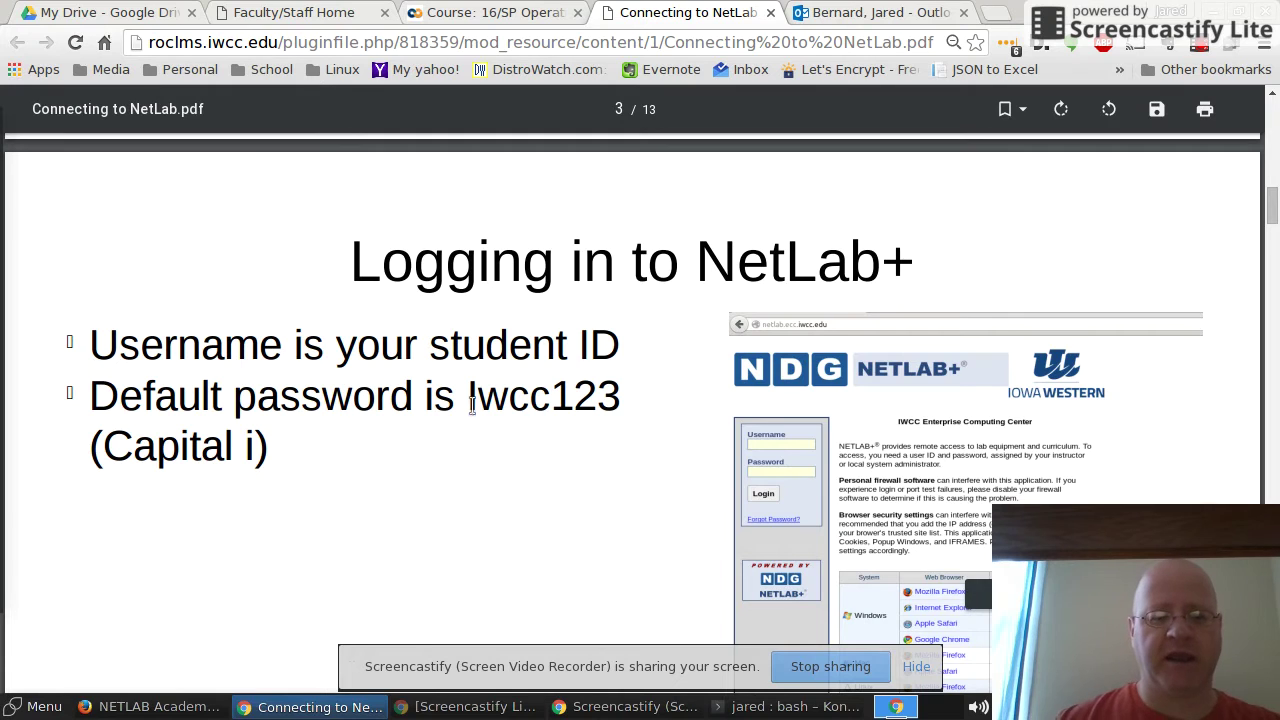
left_click_drag(464, 398, 694, 400)
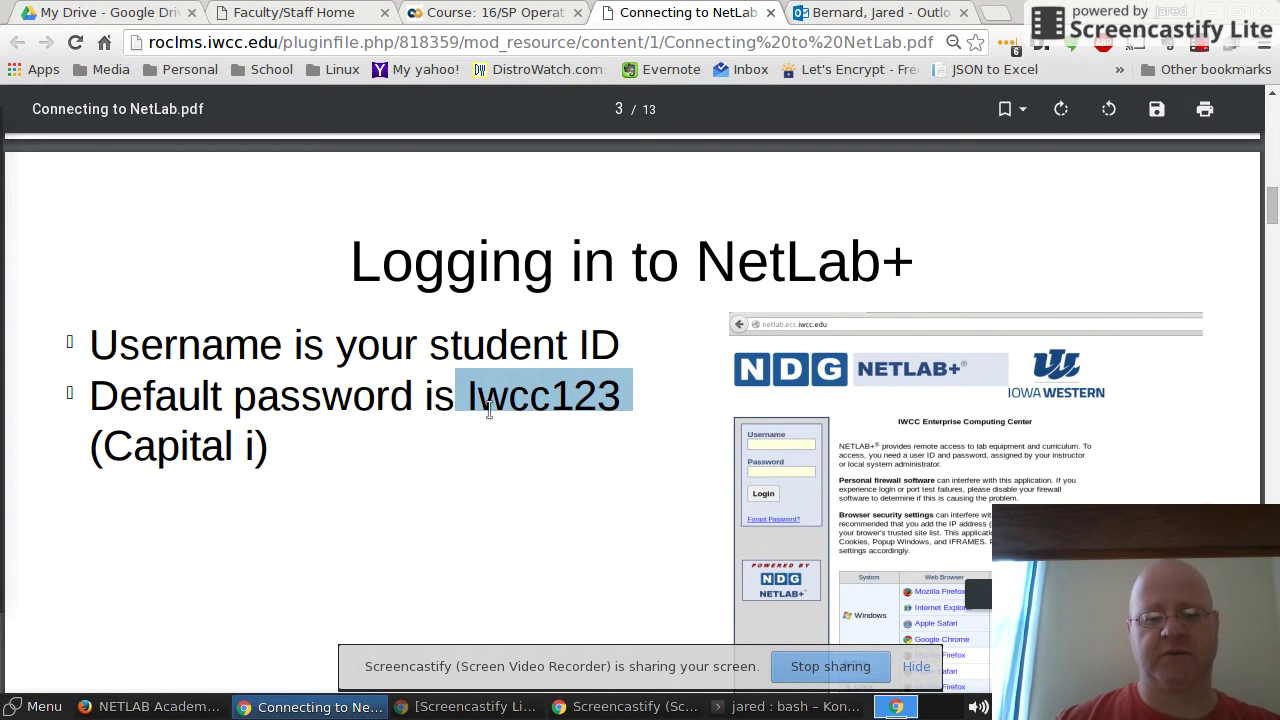
left_click(589, 470)
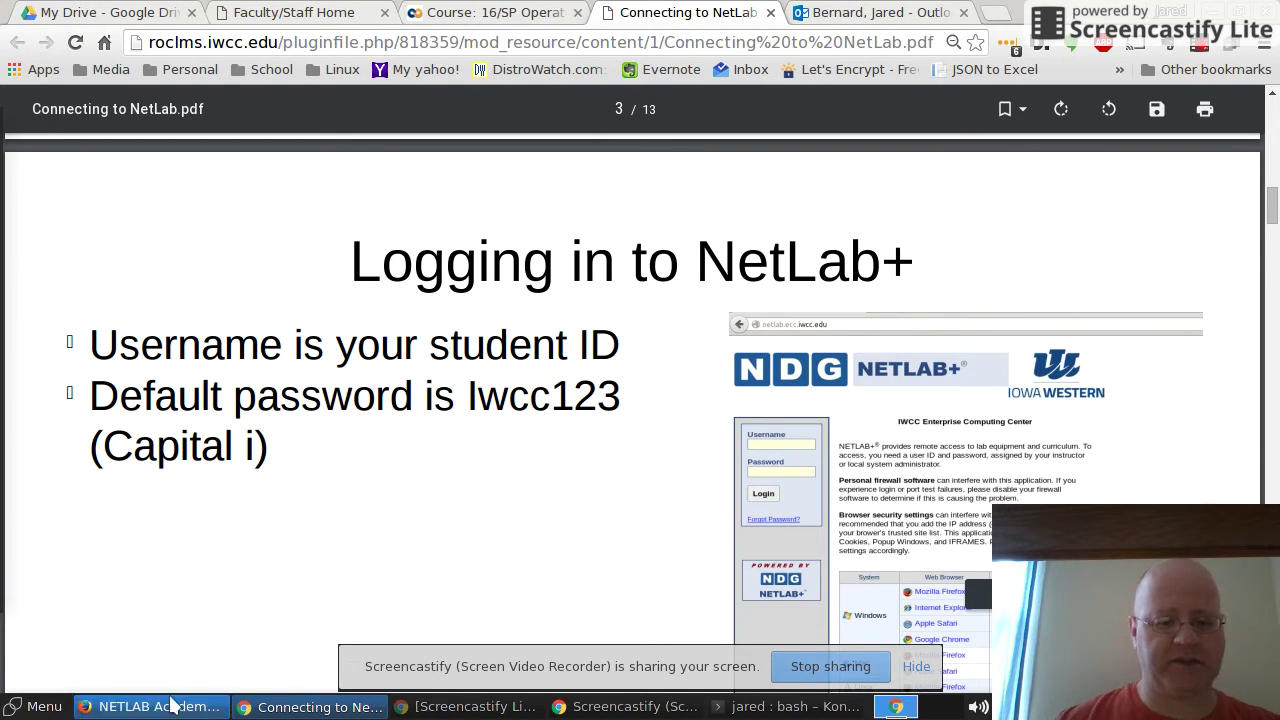
Step: Highlight the Lab: NetLab+ 7a exercise list and its lab-report questions on the course page
left_click(424, 10)
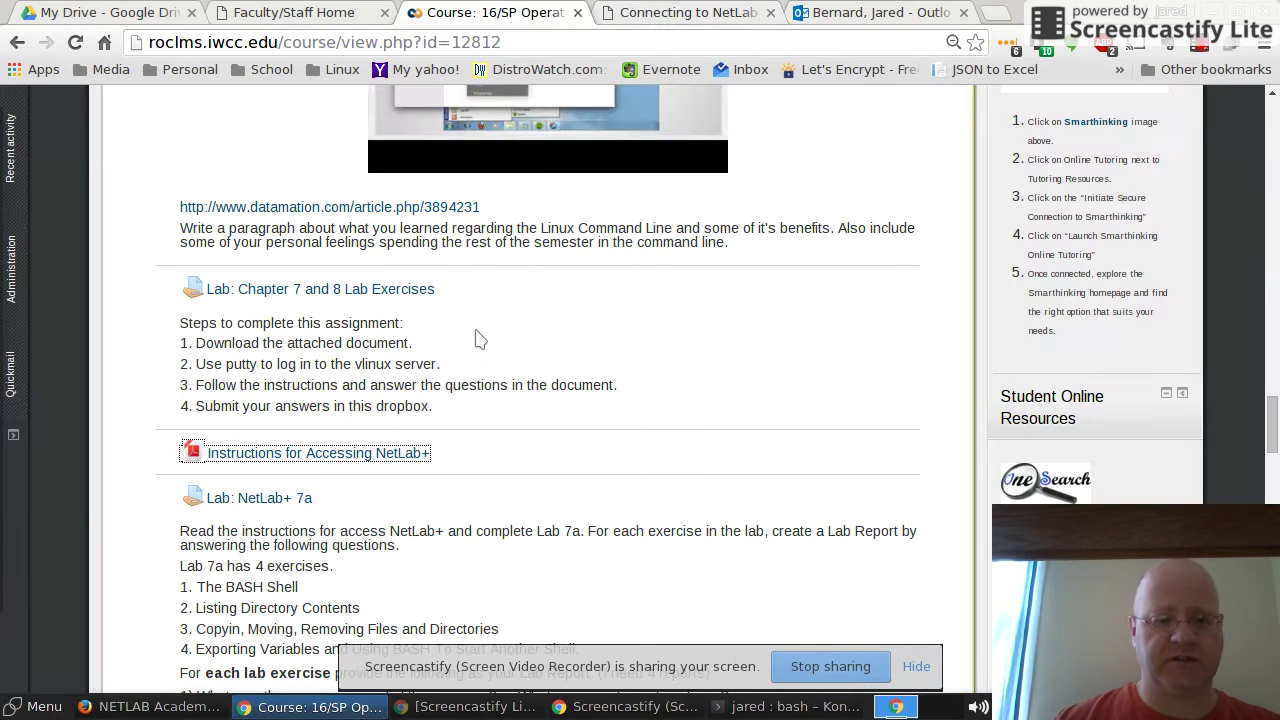
scroll(406, 549, "down", 3)
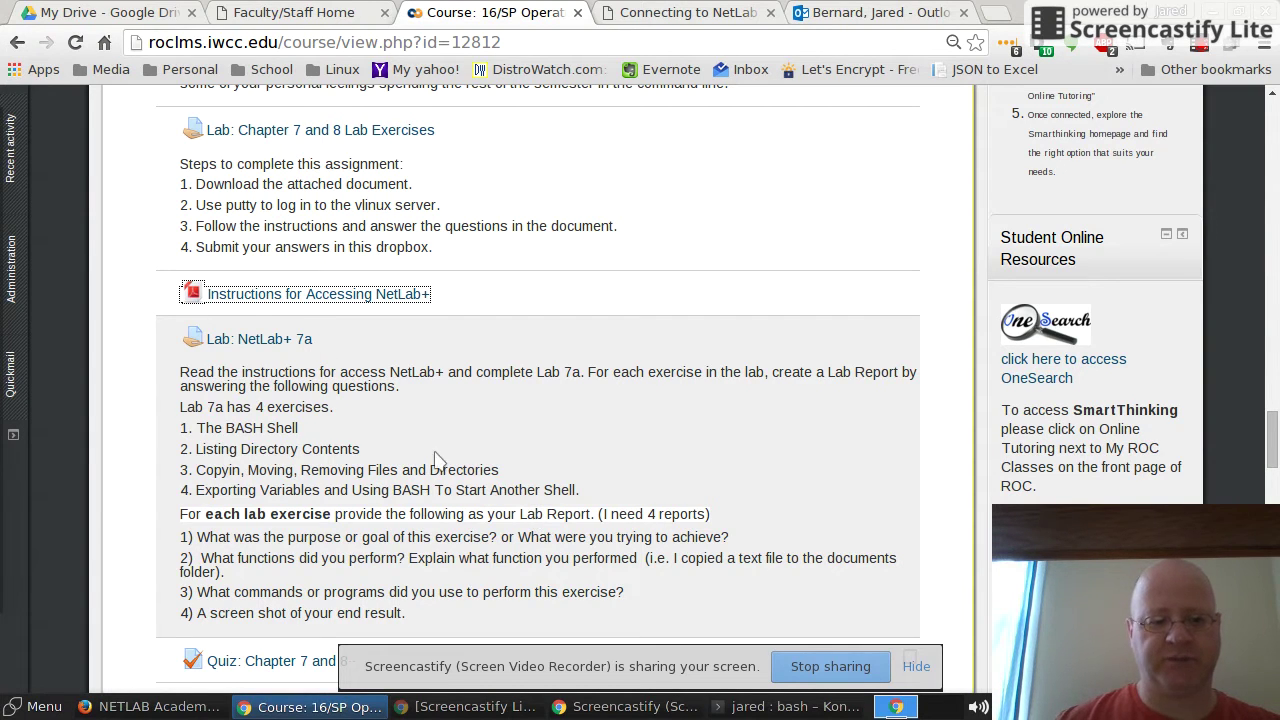
left_click_drag(196, 428, 594, 489)
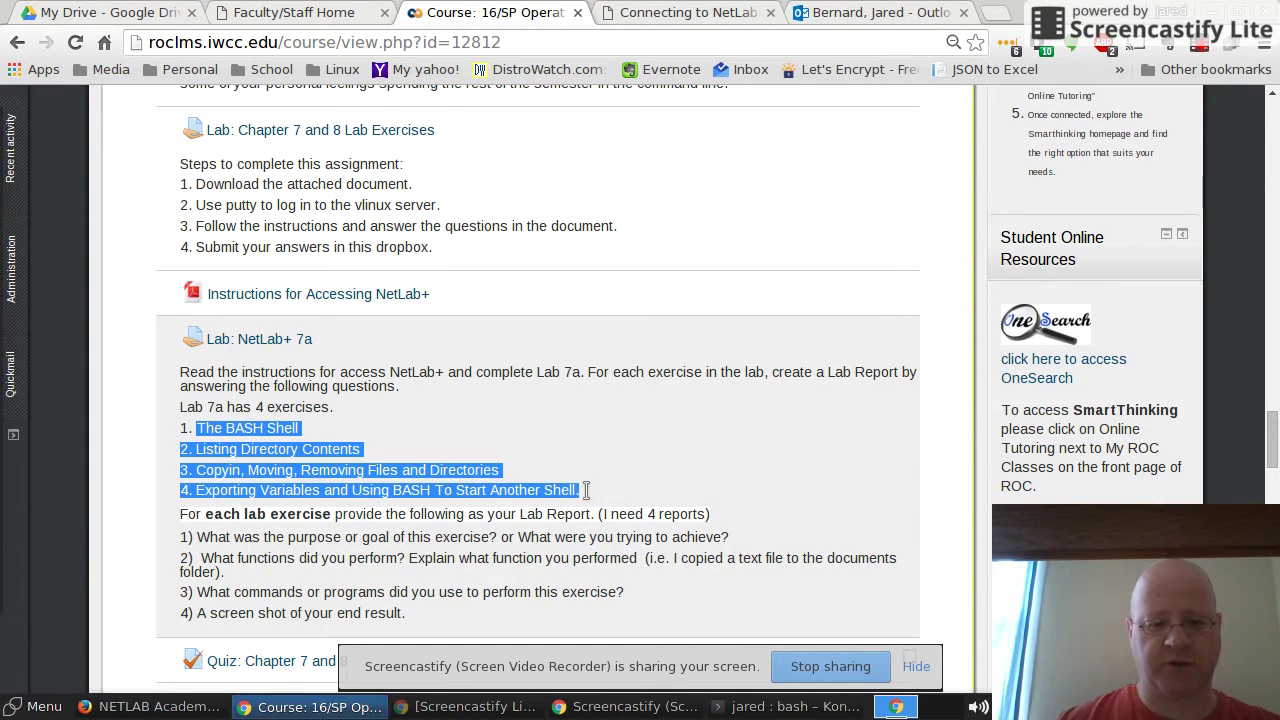
scroll(502, 522, "down", 1)
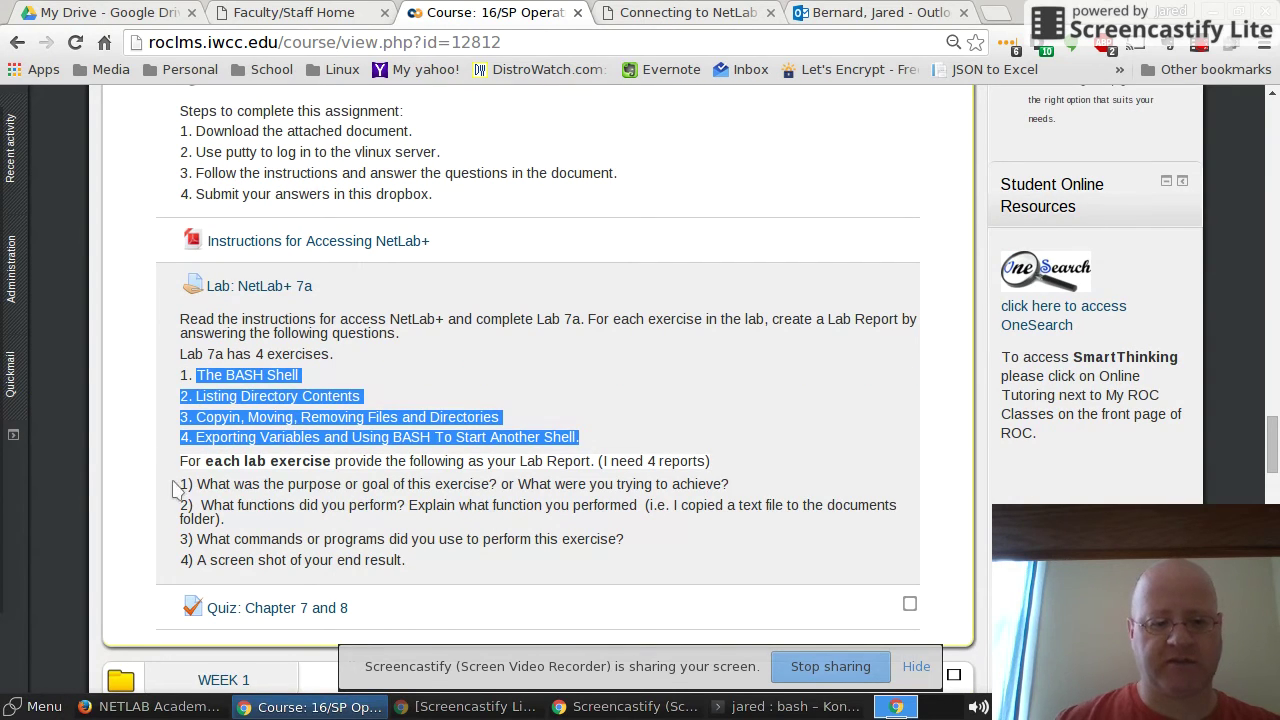
left_click_drag(178, 484, 413, 563)
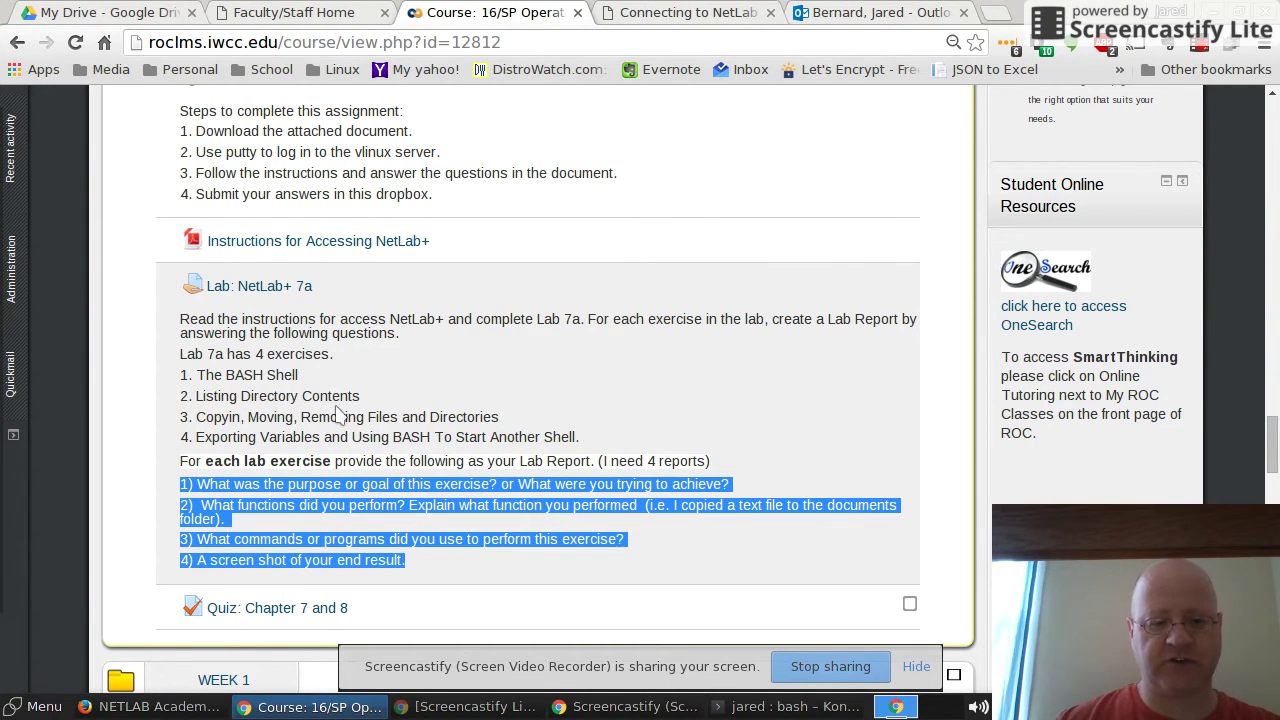
Step: Re-highlight the Listing Directory Contents exercise and report questions, then switch to NETLAB+
left_click(370, 400)
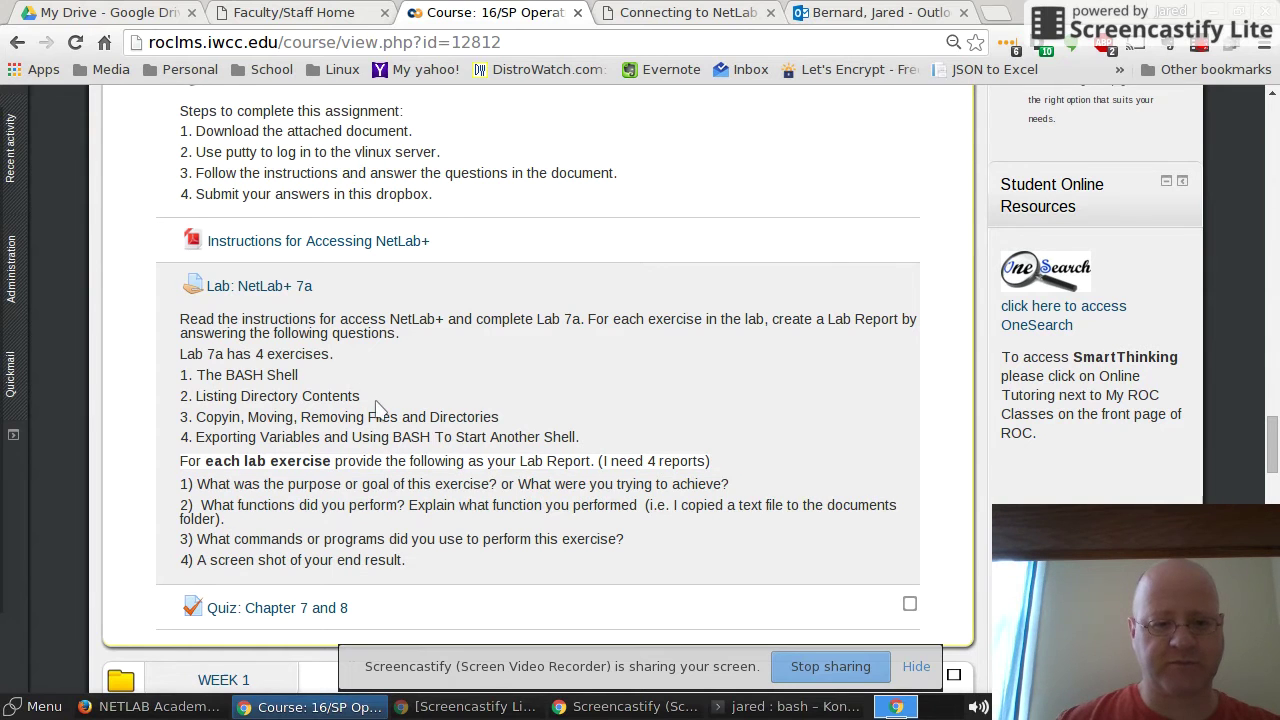
left_click_drag(359, 398, 193, 400)
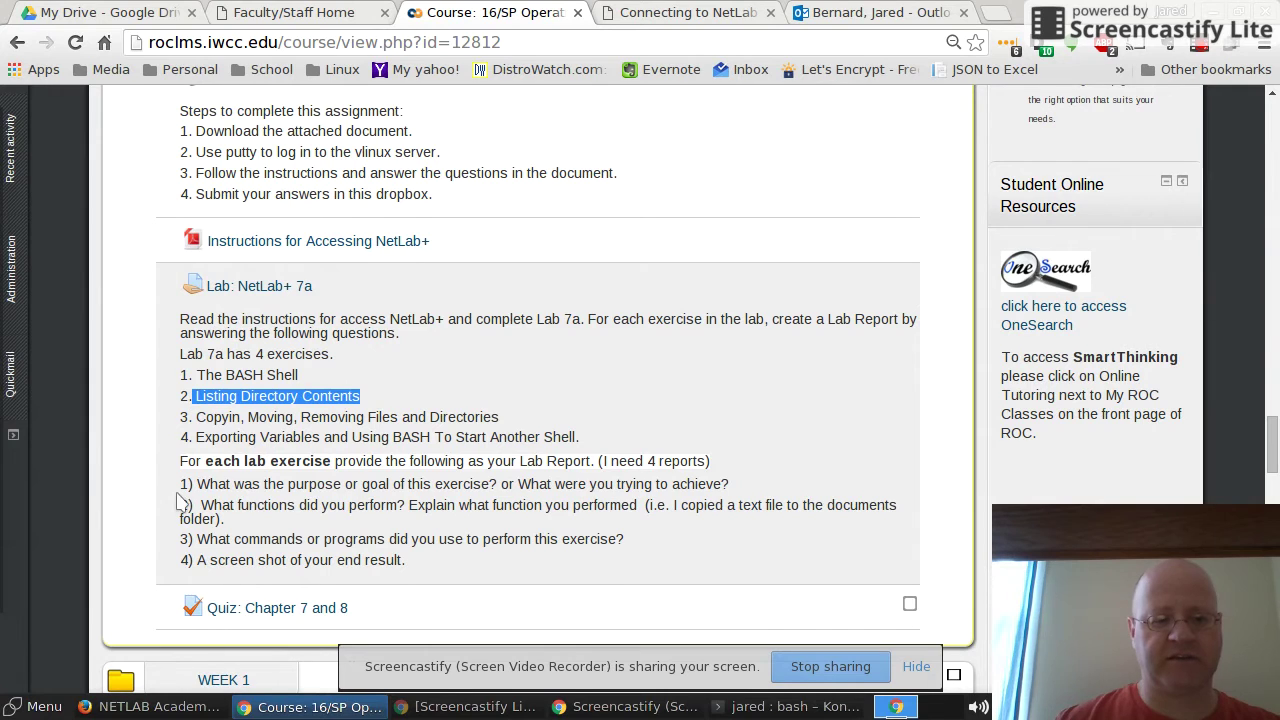
left_click_drag(180, 483, 367, 561)
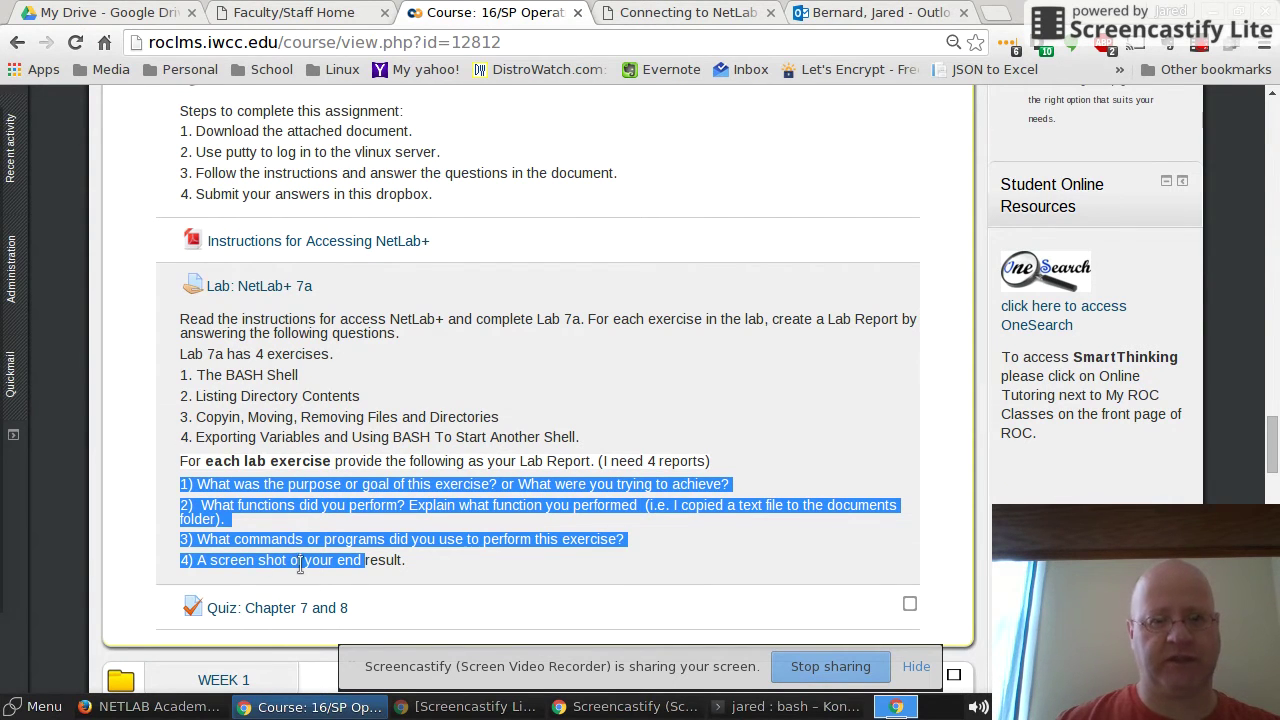
left_click(150, 706)
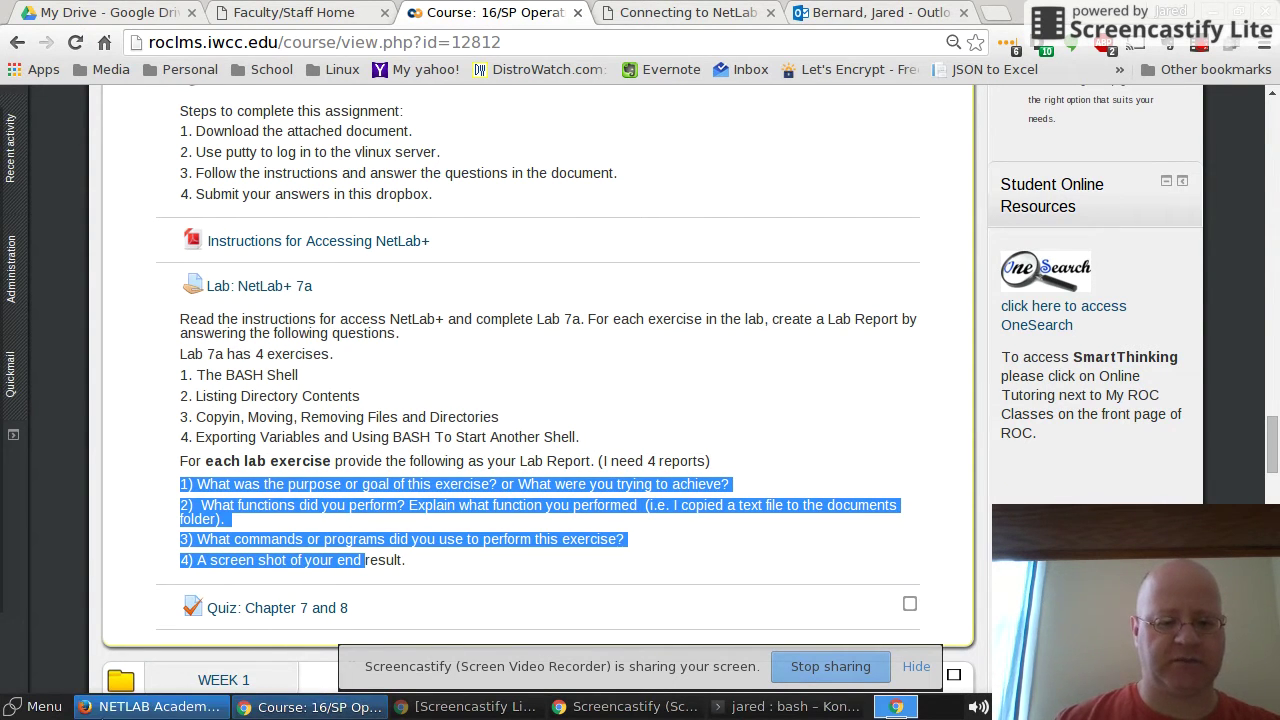
Step: Log in from the NETLAB+ login page to reach the Remote Access Test
left_click(126, 708)
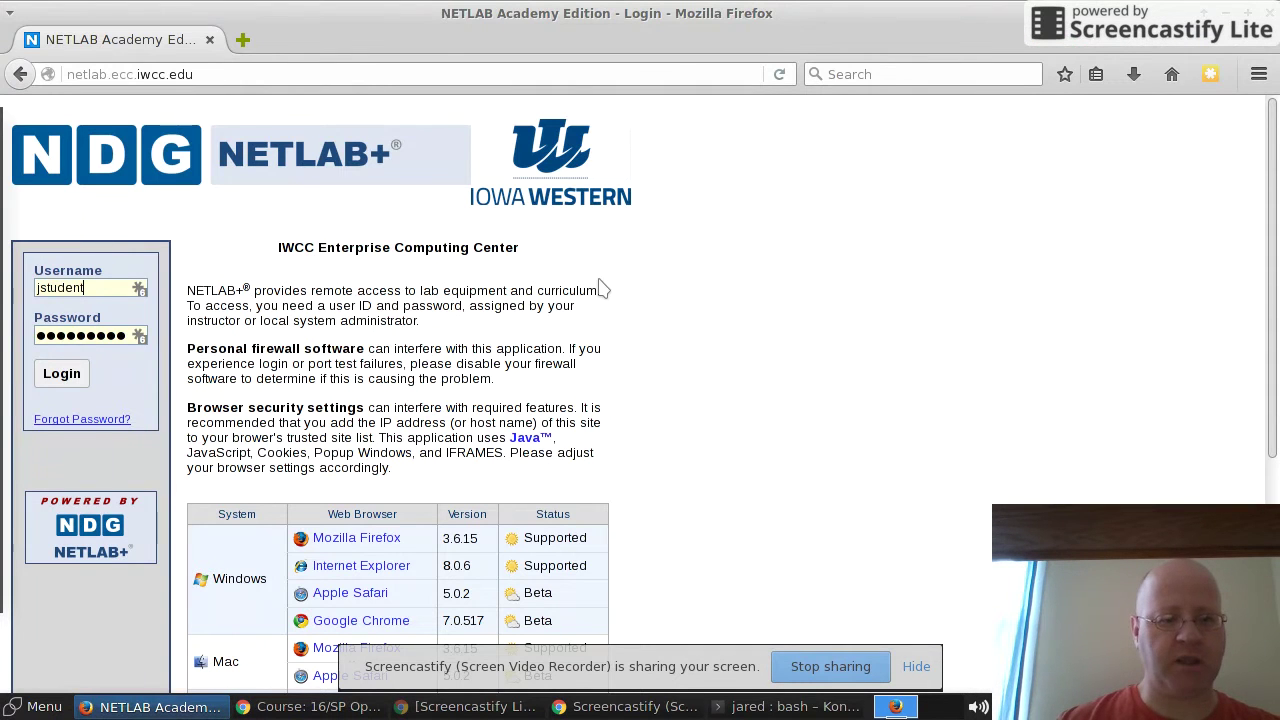
left_click(61, 373)
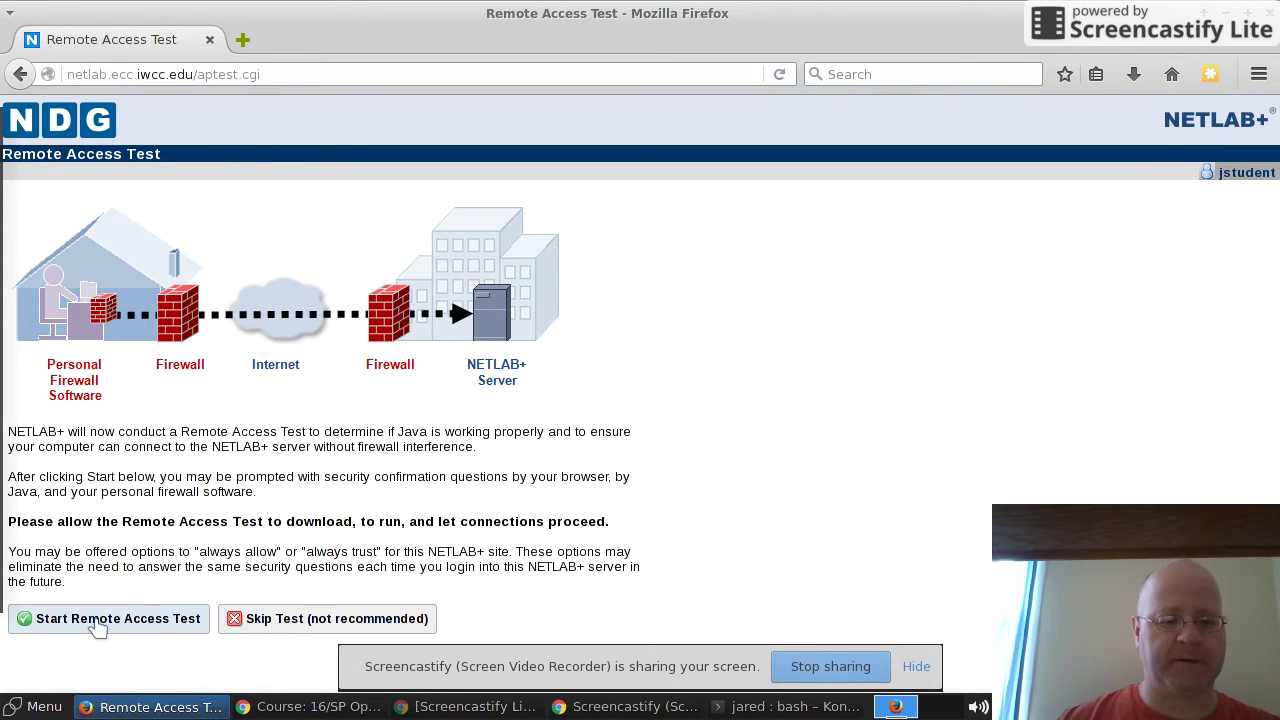
Step: Run the Remote Access Test with IcedTea Web Start, accepting both Java security prompts
left_click(97, 624)
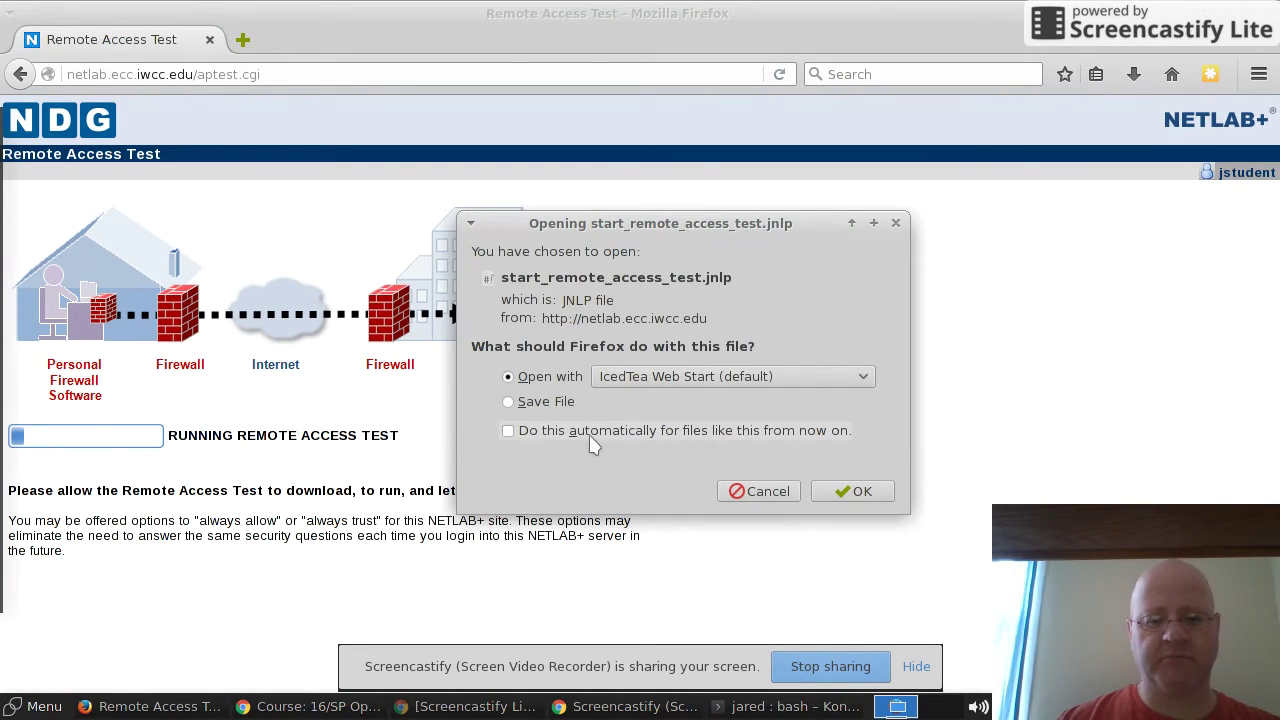
left_click(858, 492)
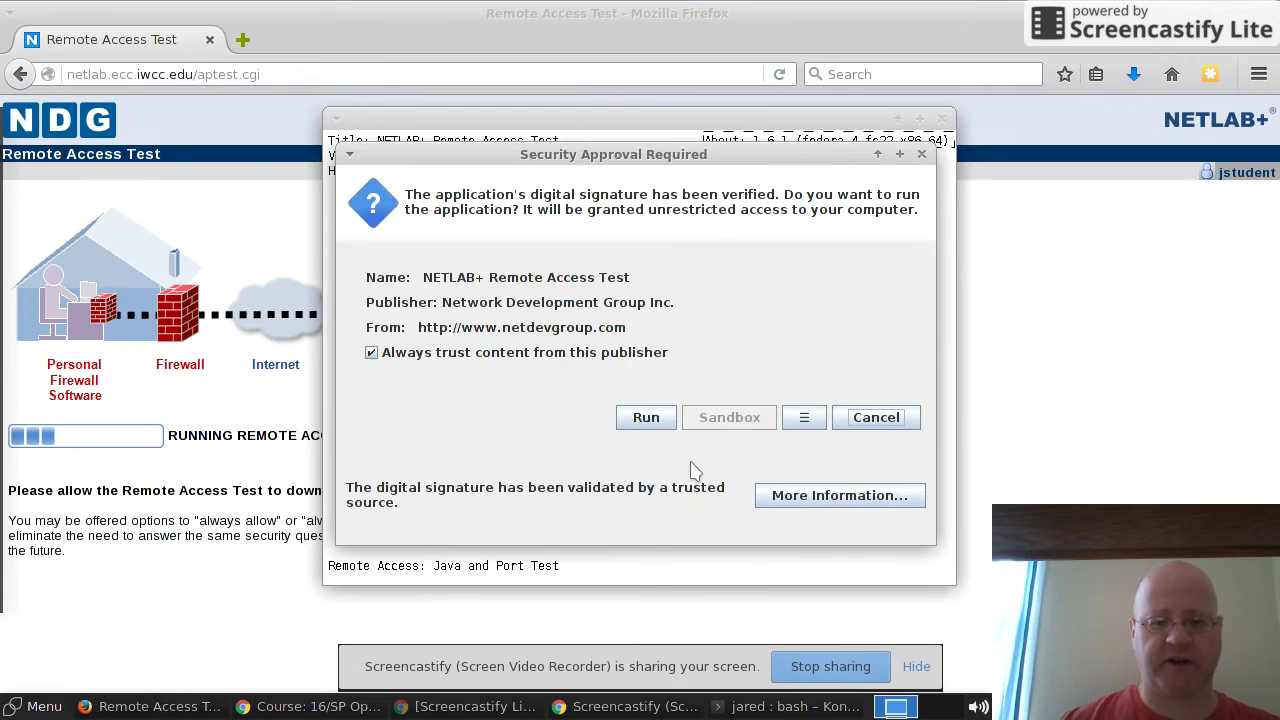
left_click(646, 419)
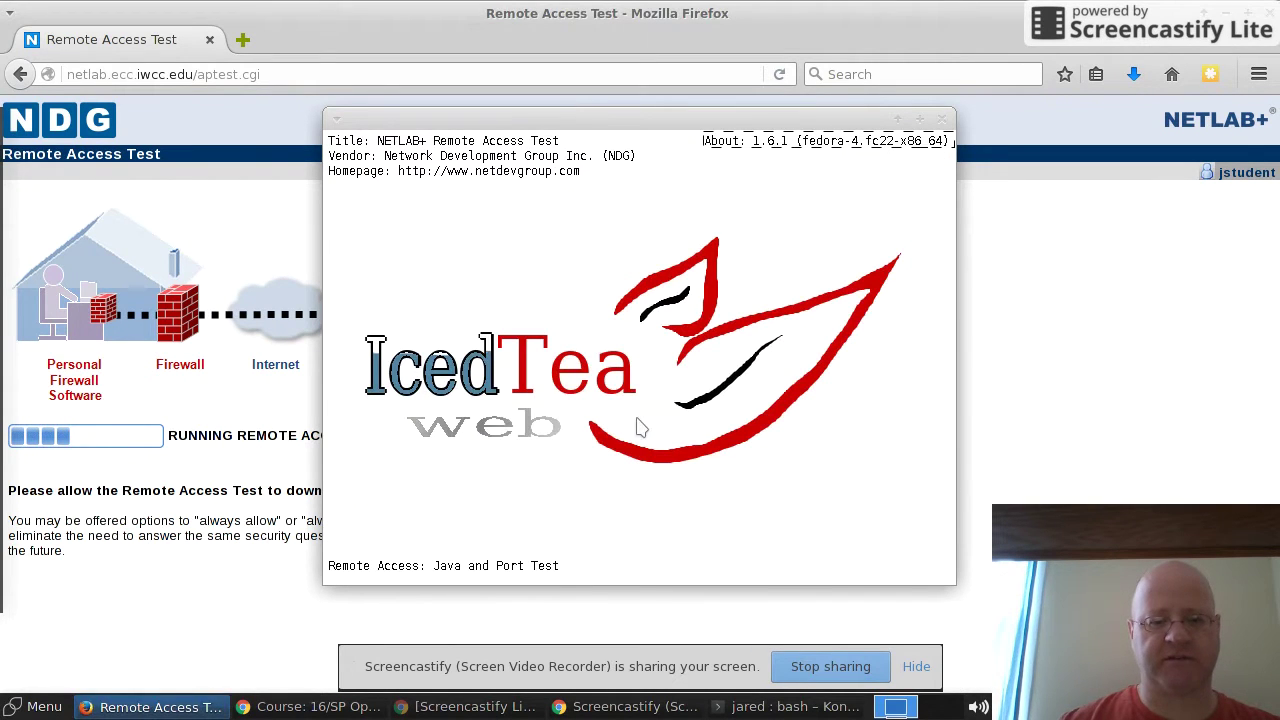
left_click(844, 519)
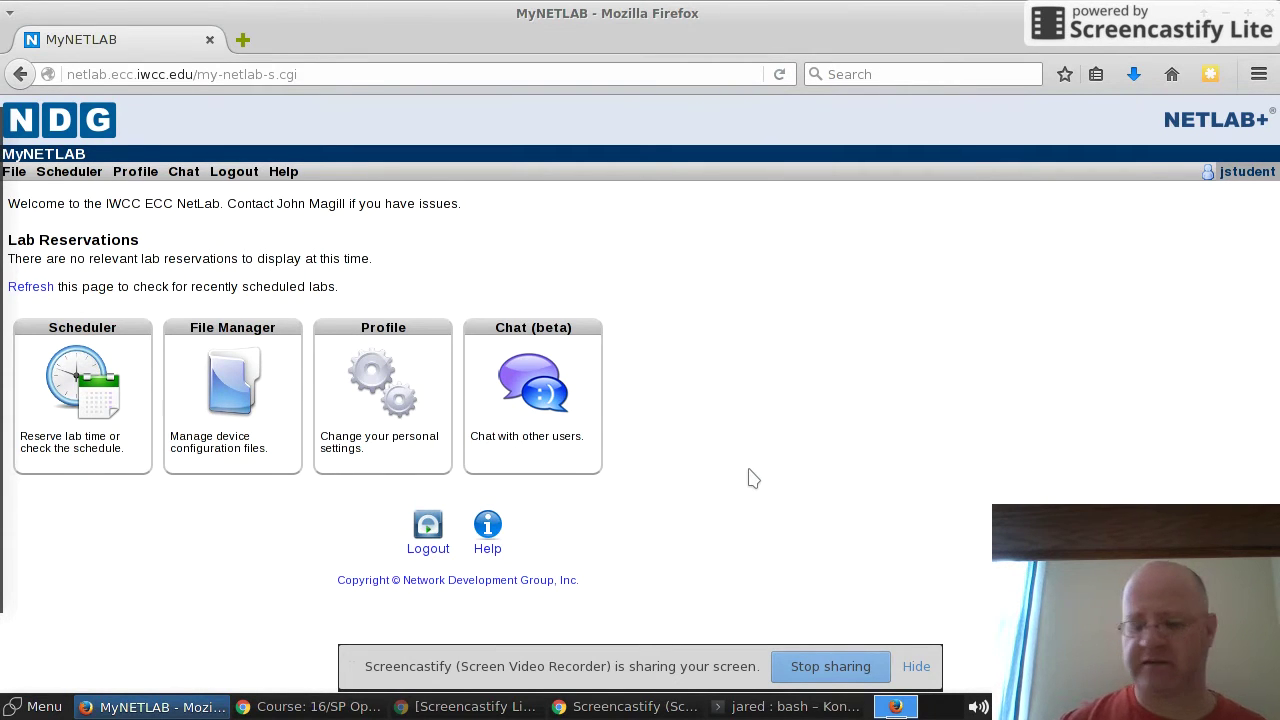
Step: In the scheduler, choose the Operating Systems class for yourself and open the Lab 07a document
left_click(76, 368)
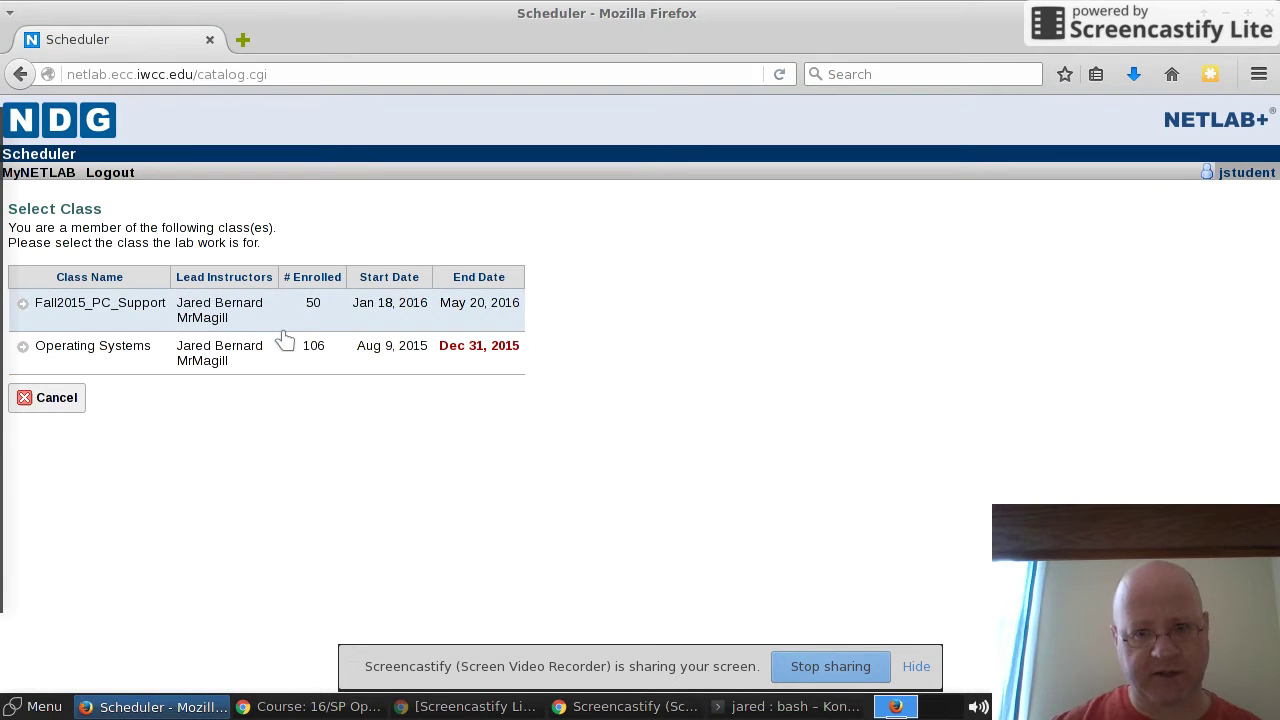
left_click(62, 352)
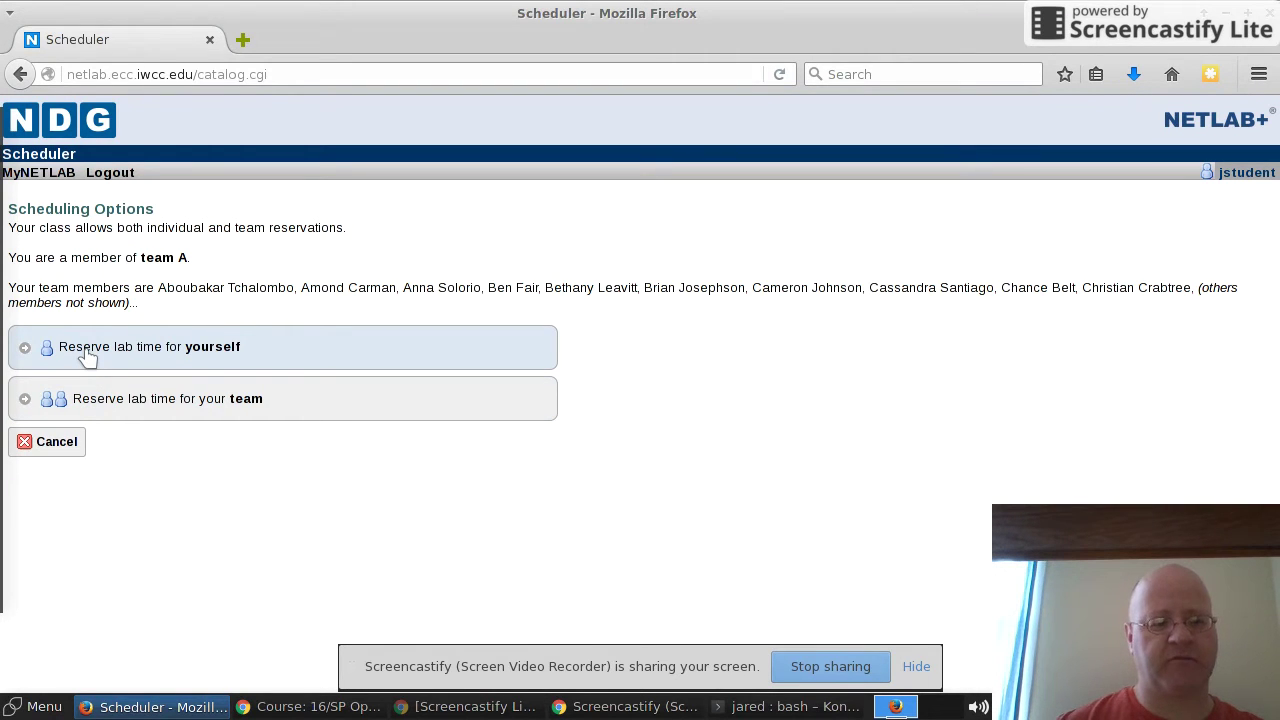
left_click(88, 357)
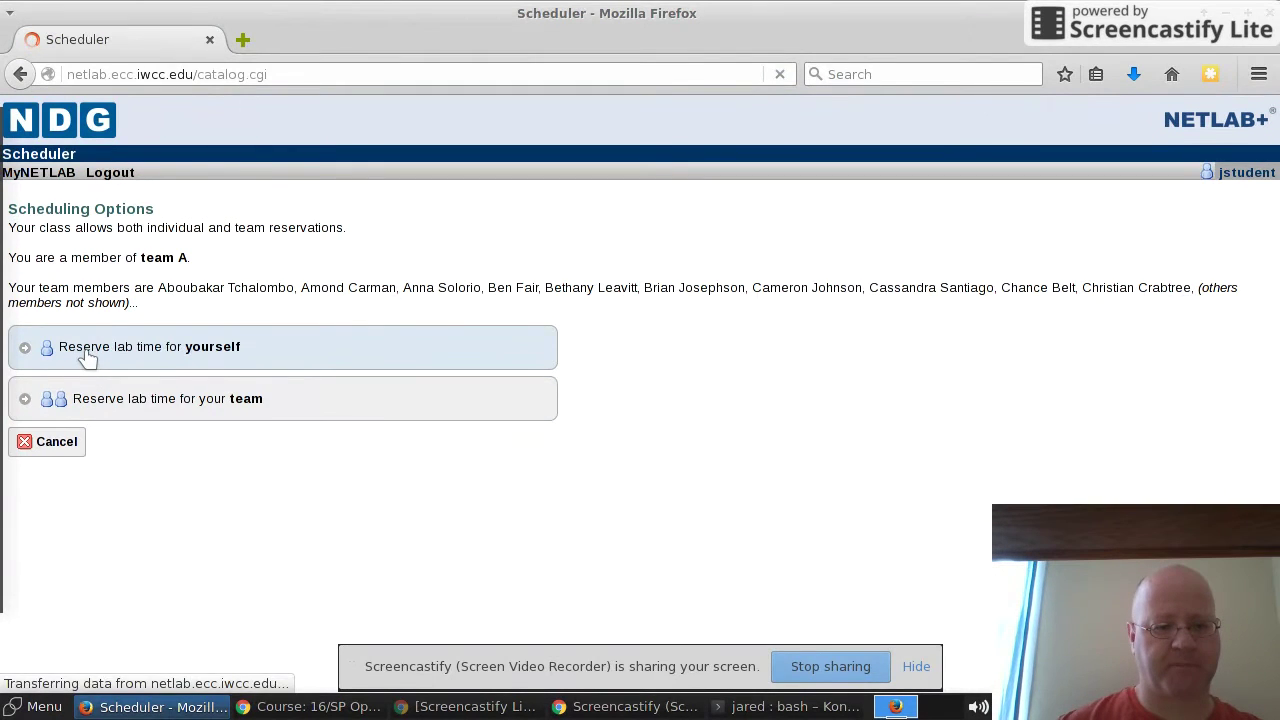
scroll(343, 449, "down", 4)
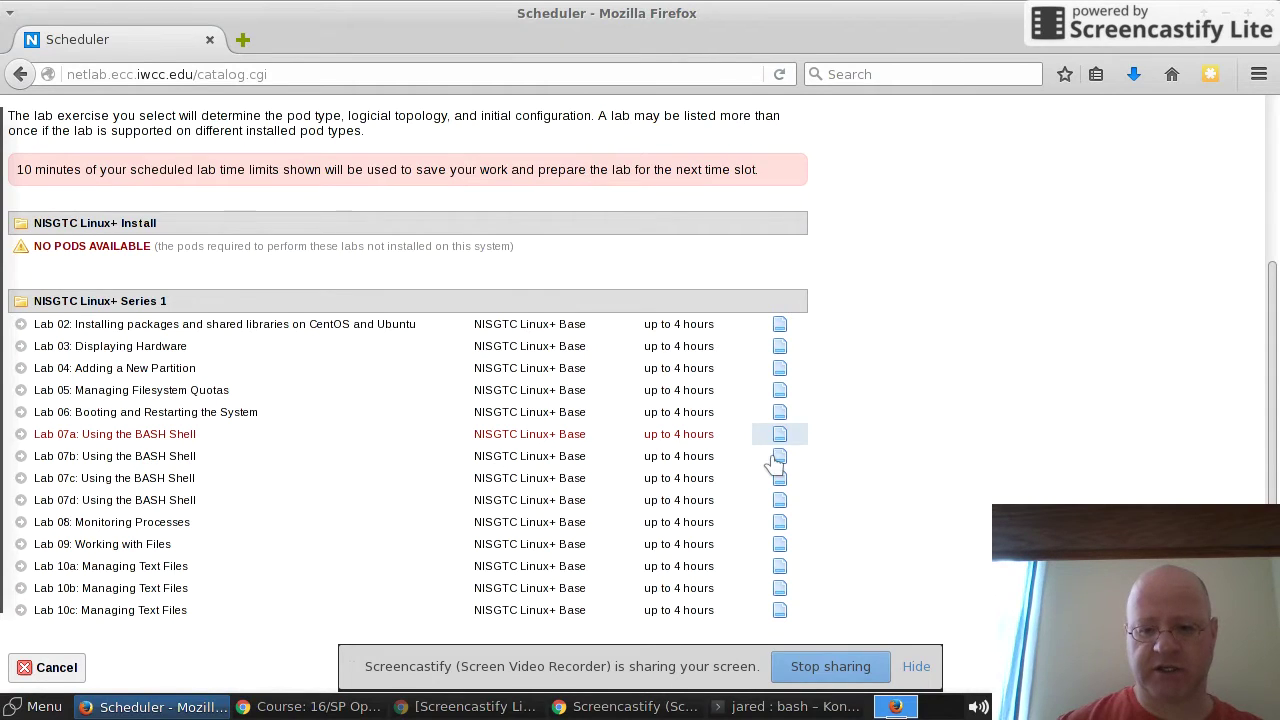
left_click(779, 437)
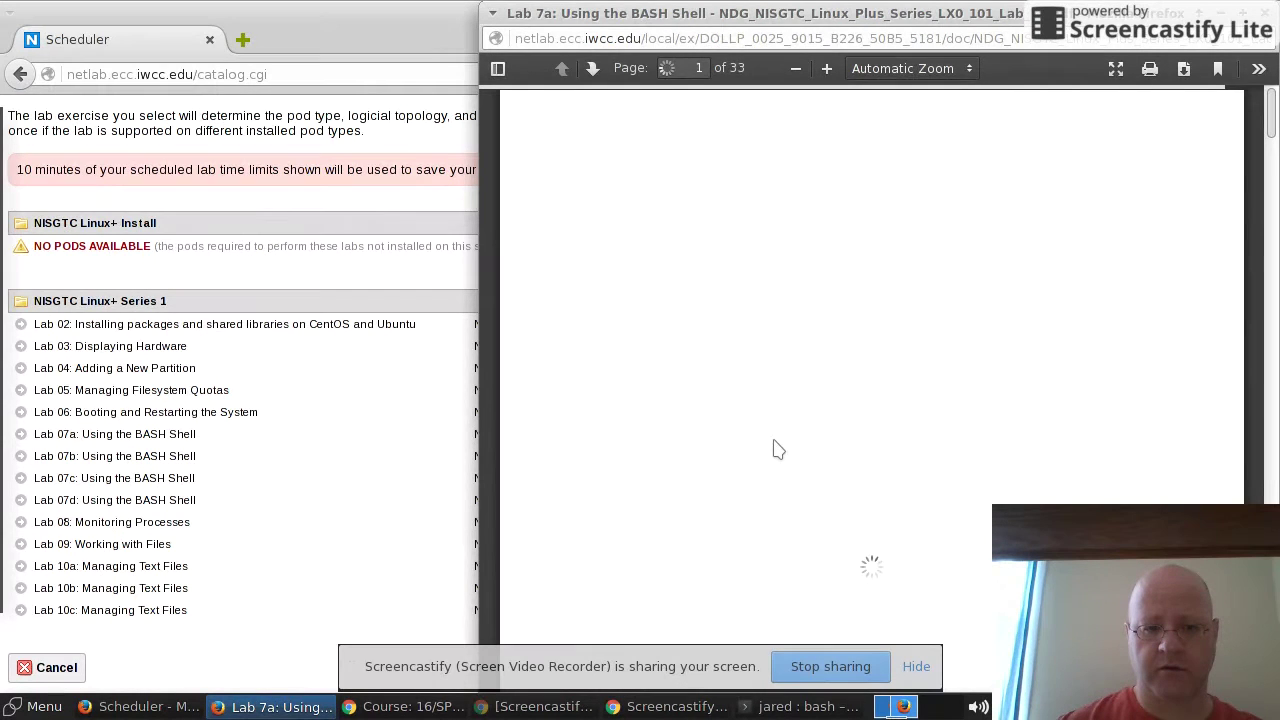
Step: Read the Lab 7a PDF down to the LX0-101 exam objectives on page 4, then close it
scroll(776, 450, "down", 10)
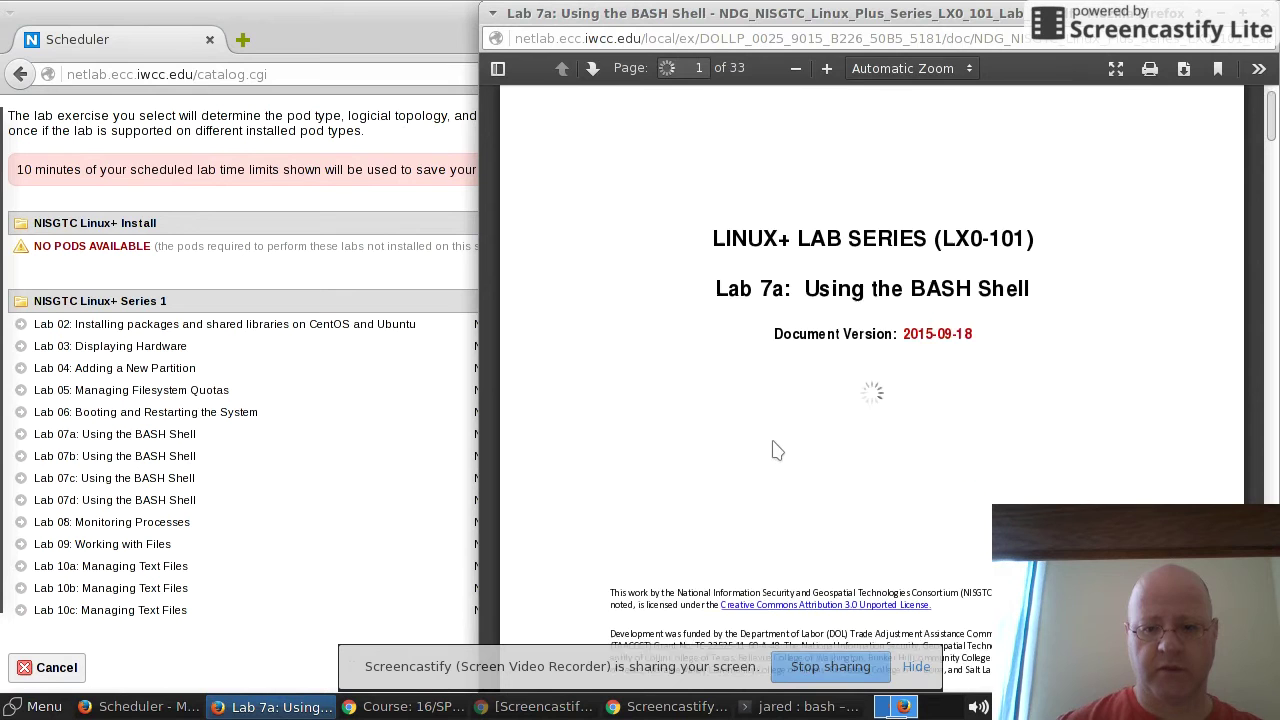
scroll(770, 450, "down", 9)
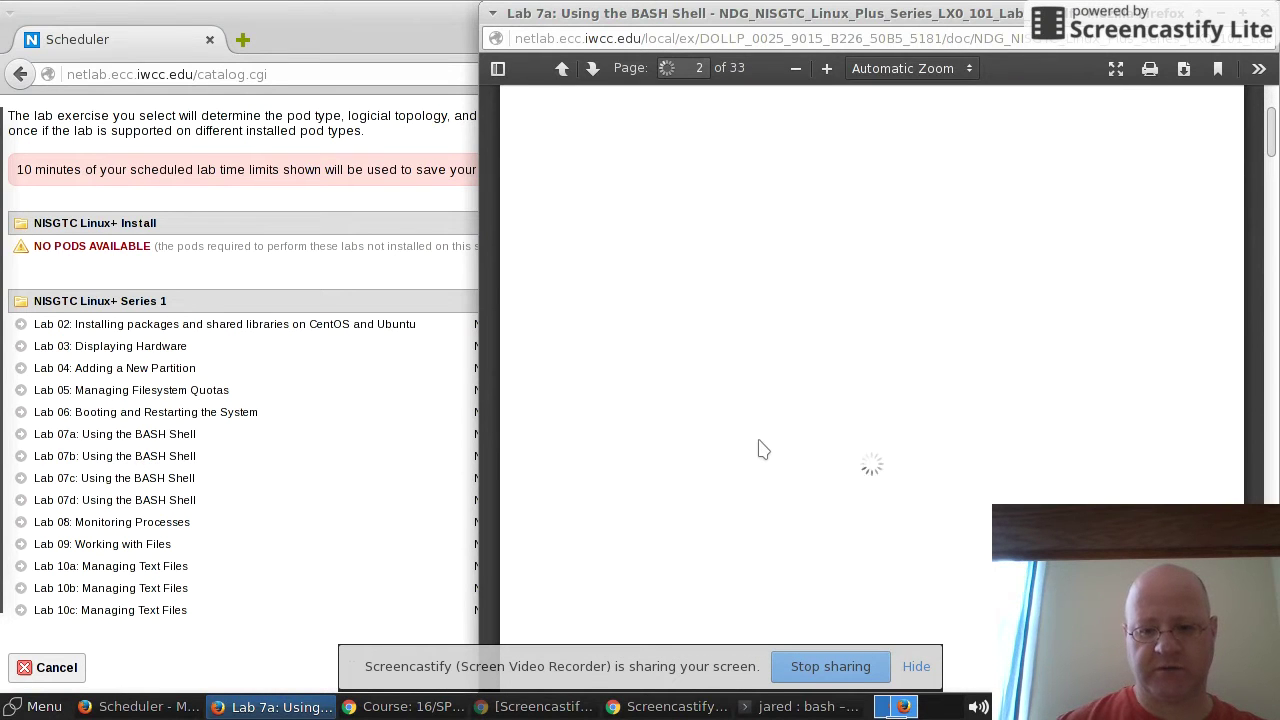
scroll(757, 449, "down", 15)
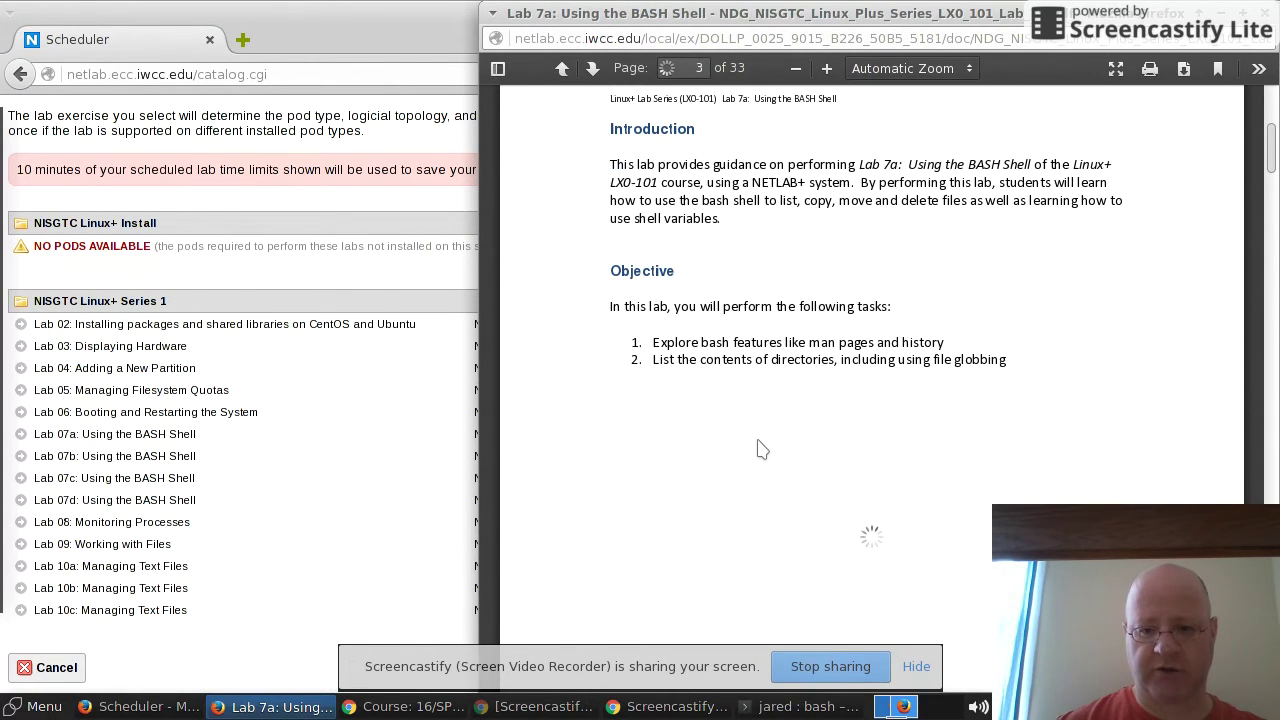
scroll(757, 449, "down", 2)
scroll(757, 449, "up", 6)
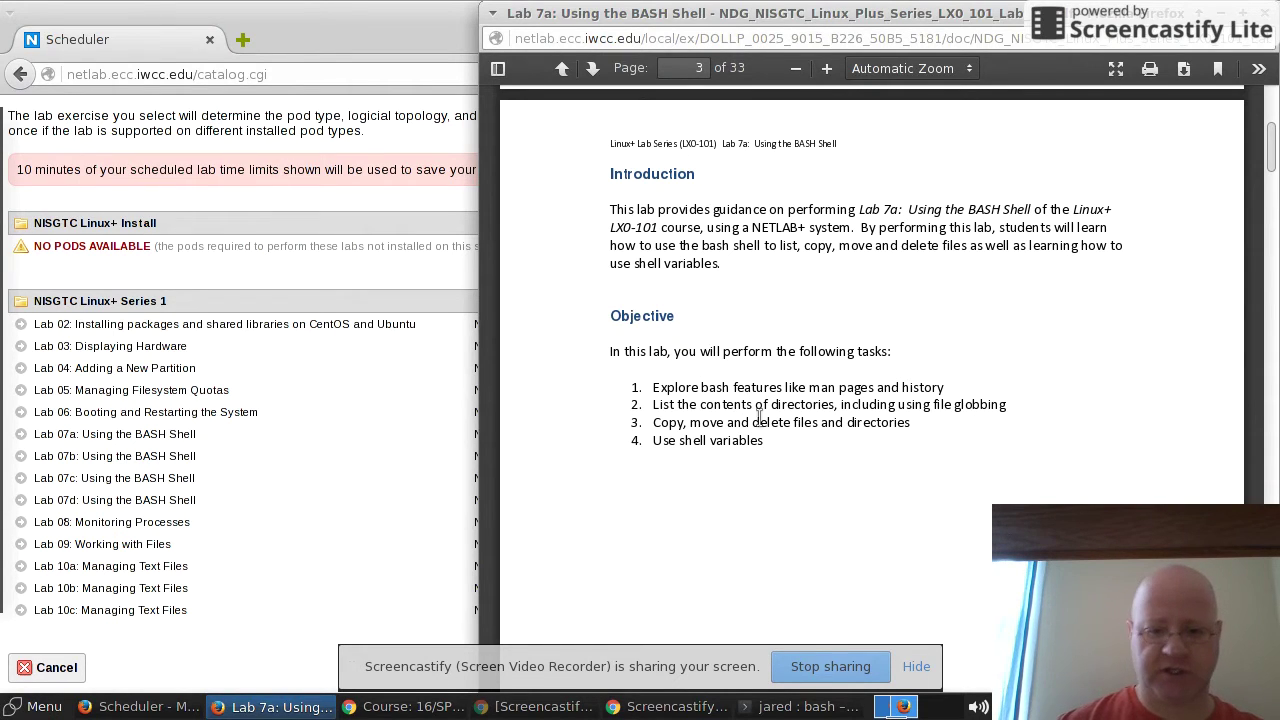
scroll(737, 400, "down", 10)
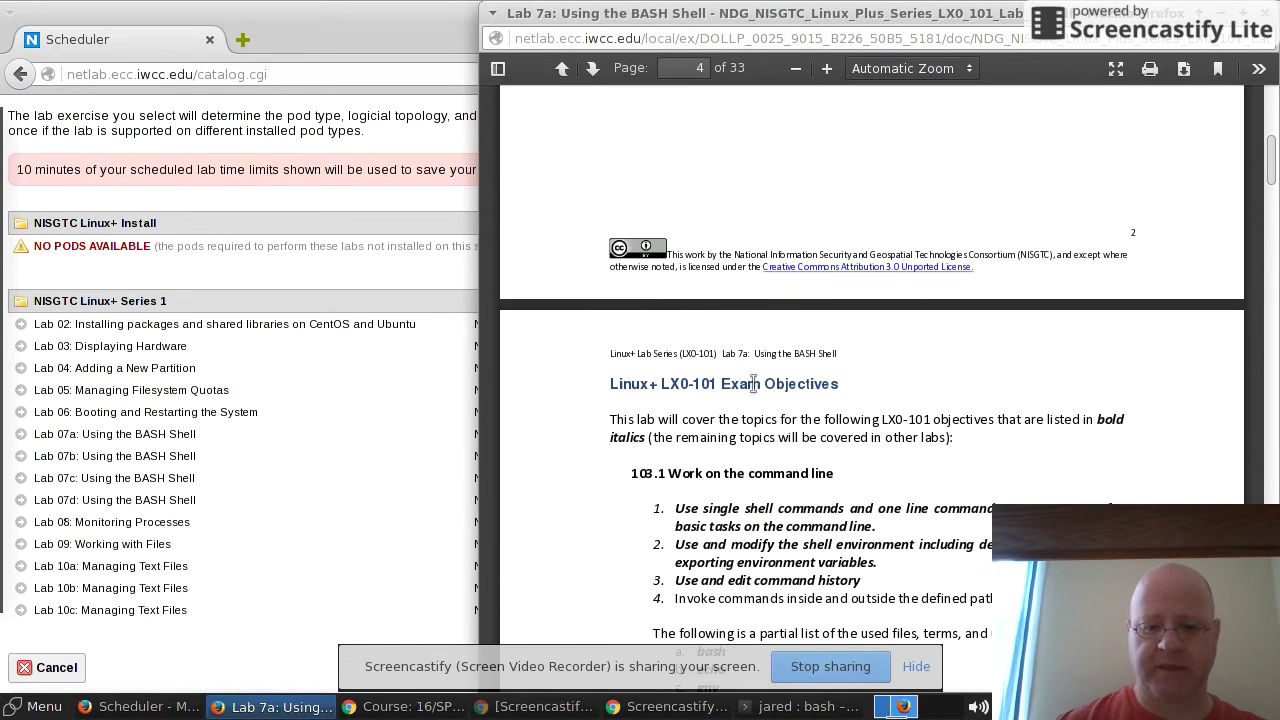
scroll(752, 382, "down", 8)
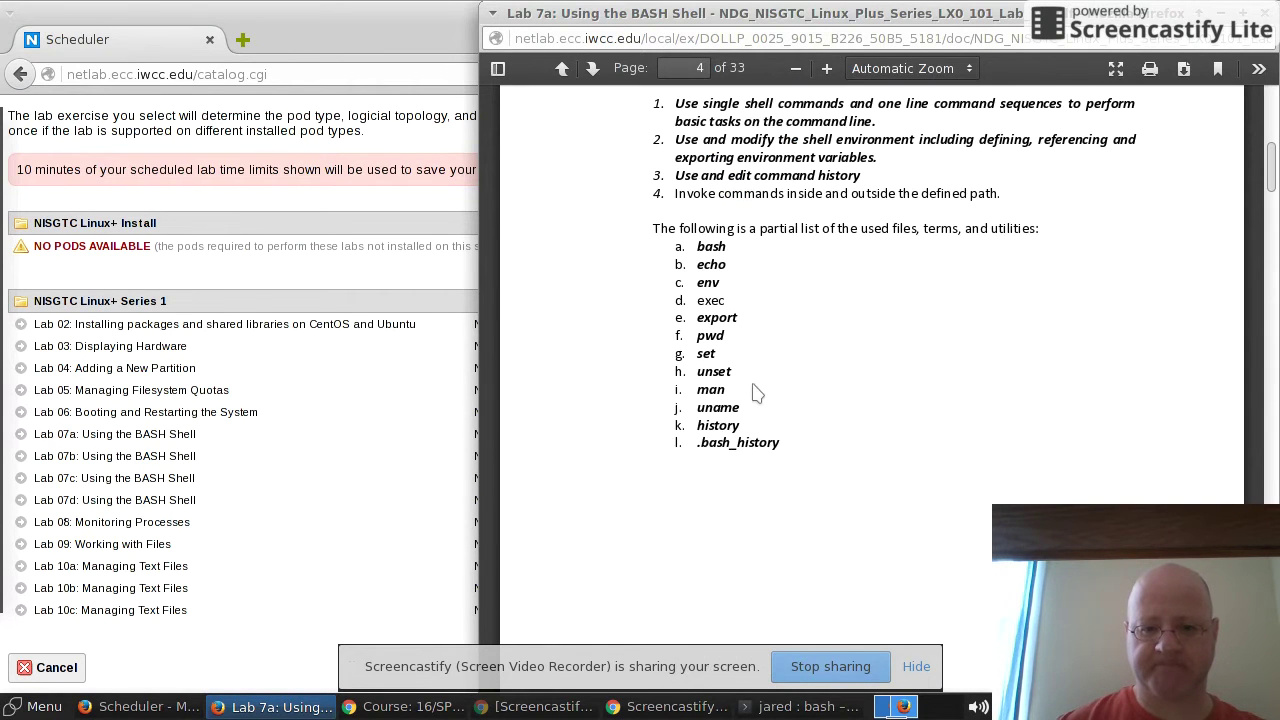
key("ctrl+w")
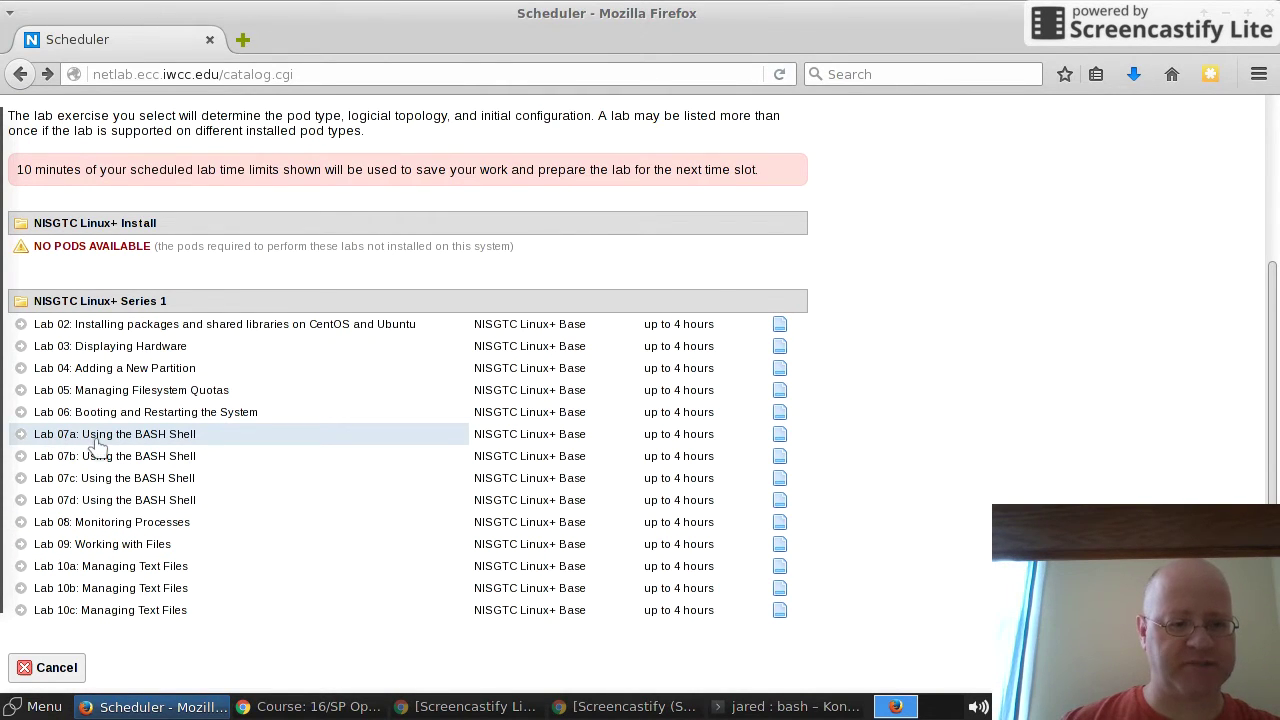
Step: Select Lab 07a and reserve Linux+Pod01 from the 6pm slot, ending 07:30pm
left_click(96, 437)
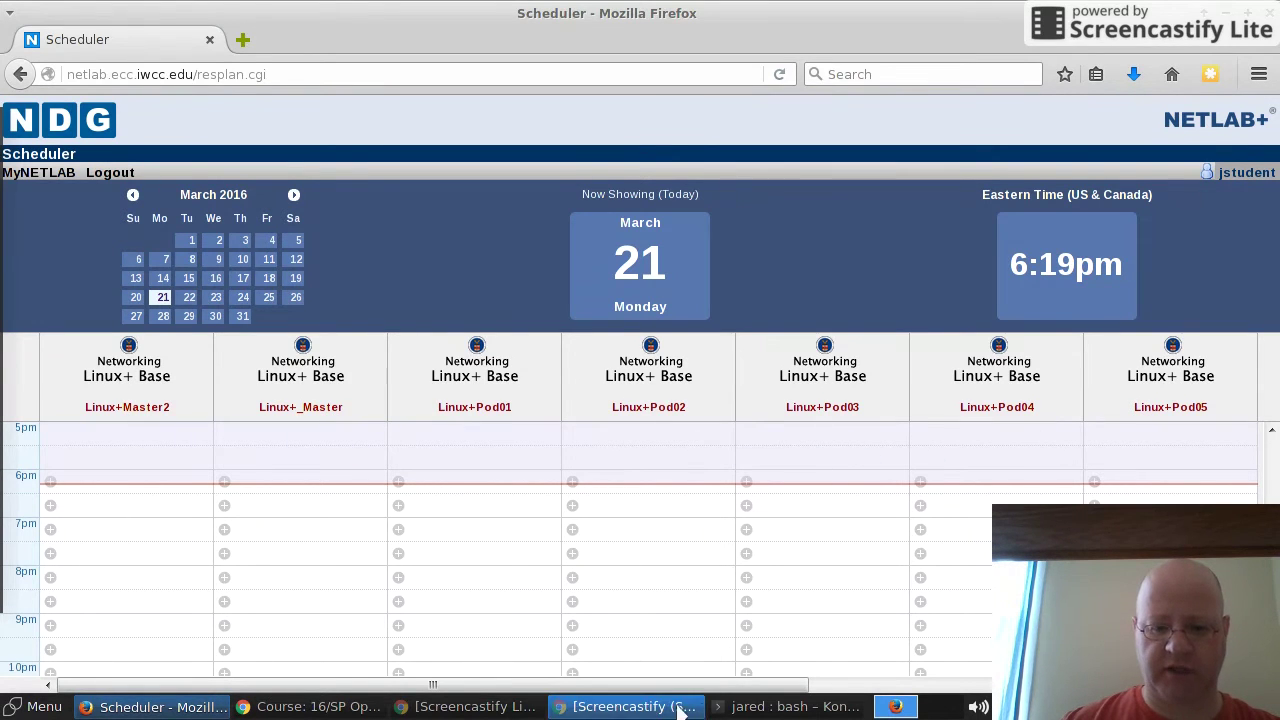
left_click_drag(676, 692, 884, 703)
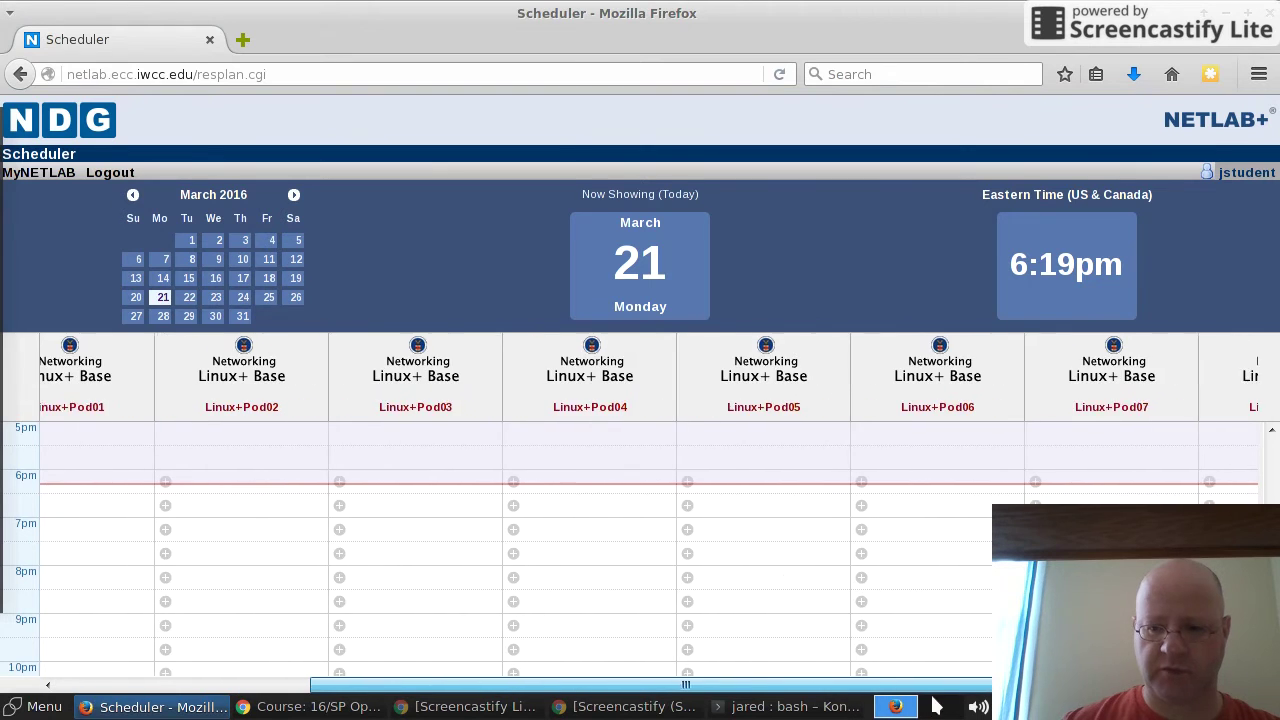
scroll(932, 700, "right", 6)
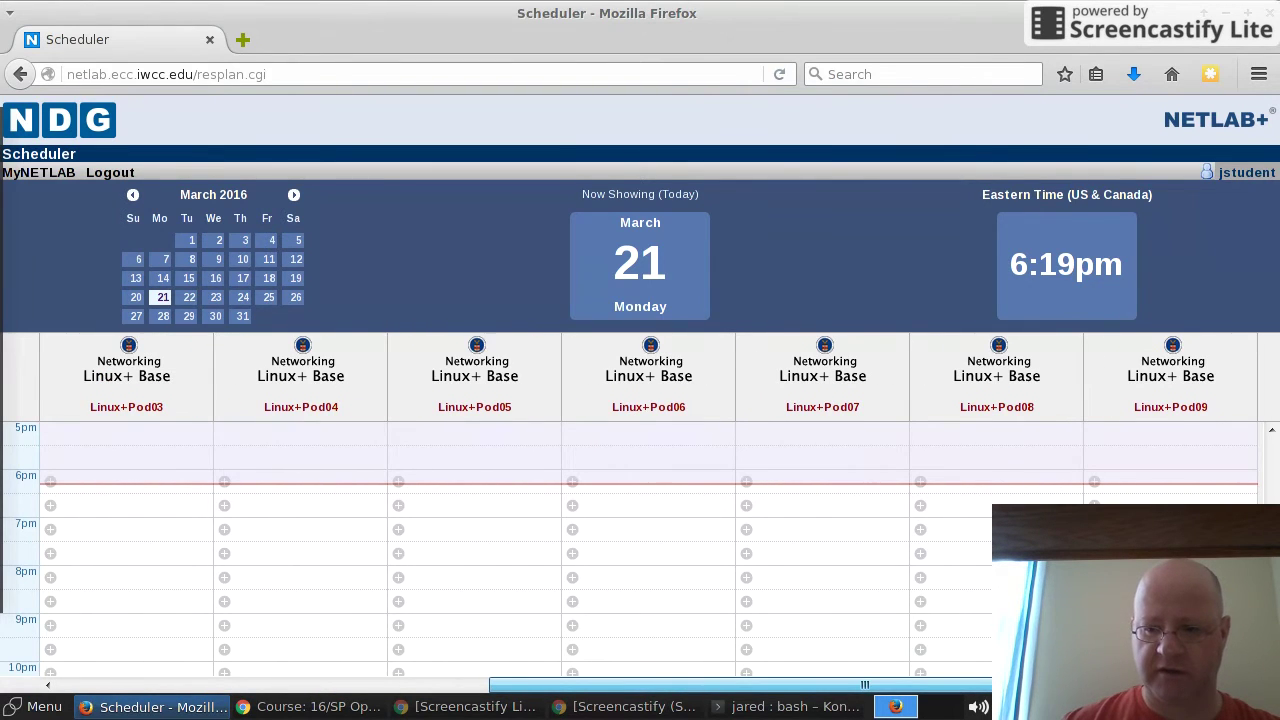
scroll(440, 686, "left", 15)
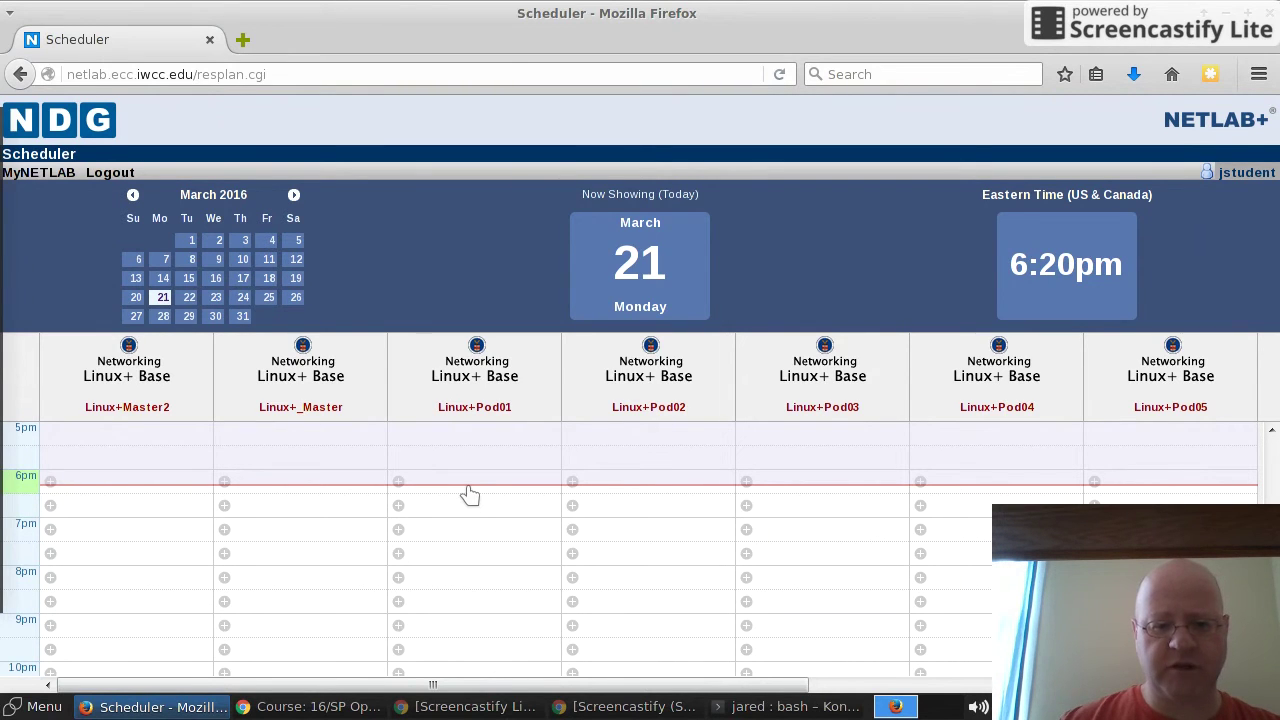
left_click(470, 495)
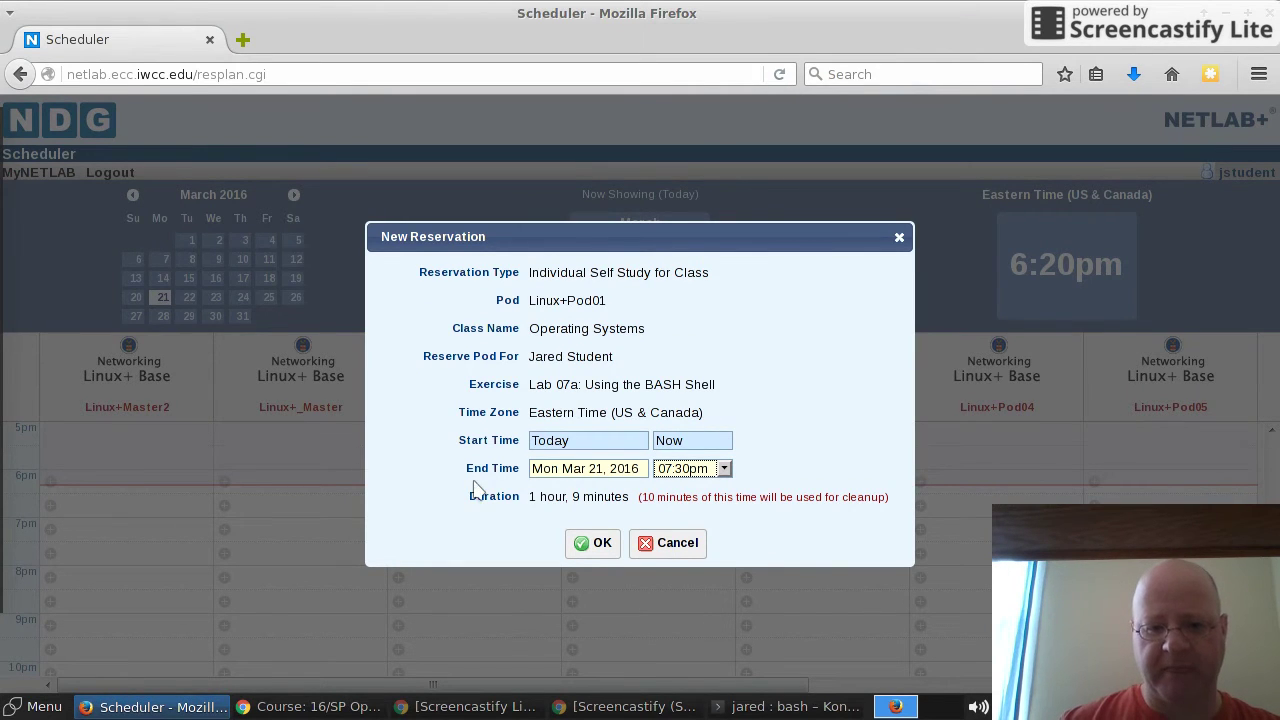
Step: Try ending the new reservation at 10:30pm, then 10:00pm, and then cancel it
left_click(726, 469)
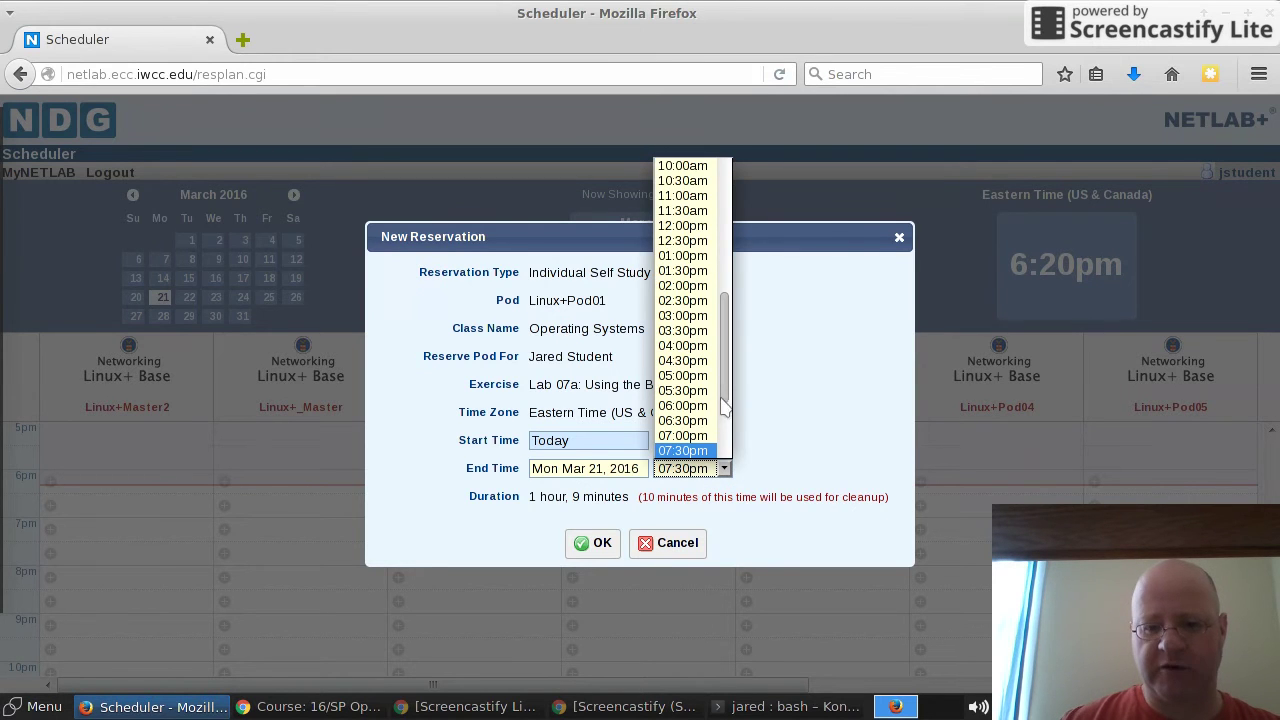
scroll(728, 405, "down", 3)
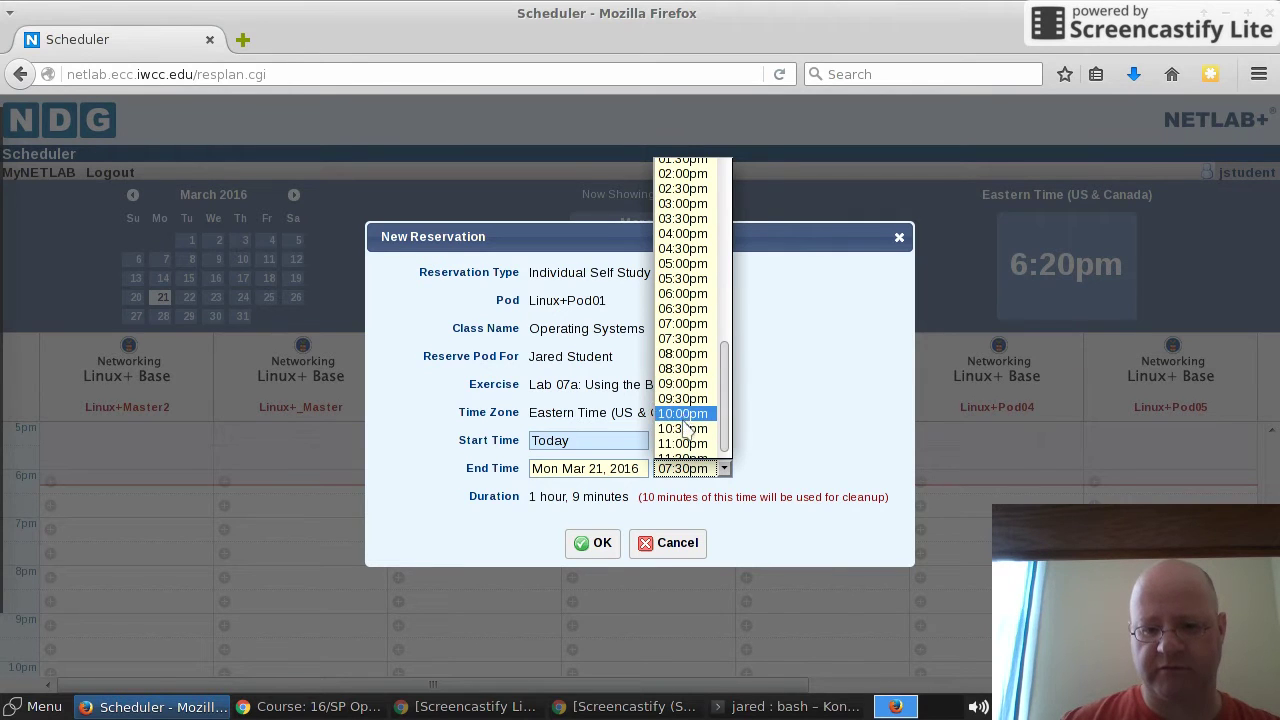
left_click(685, 428)
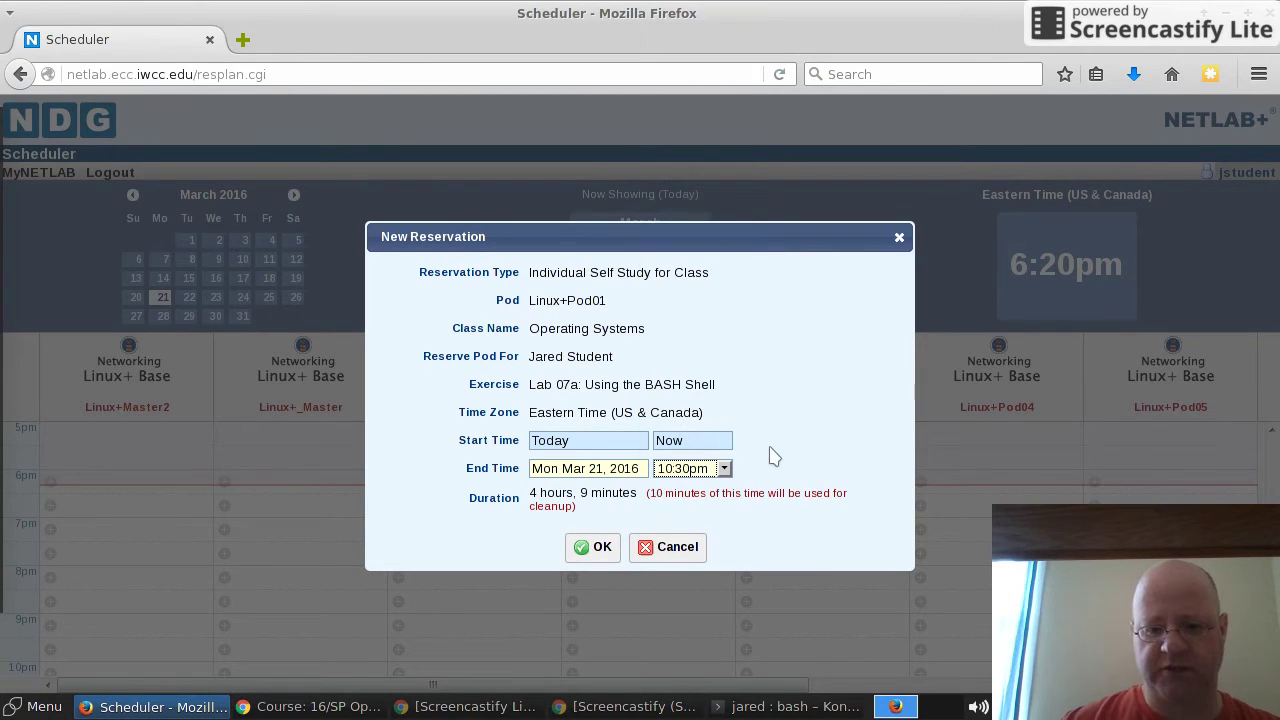
left_click(724, 468)
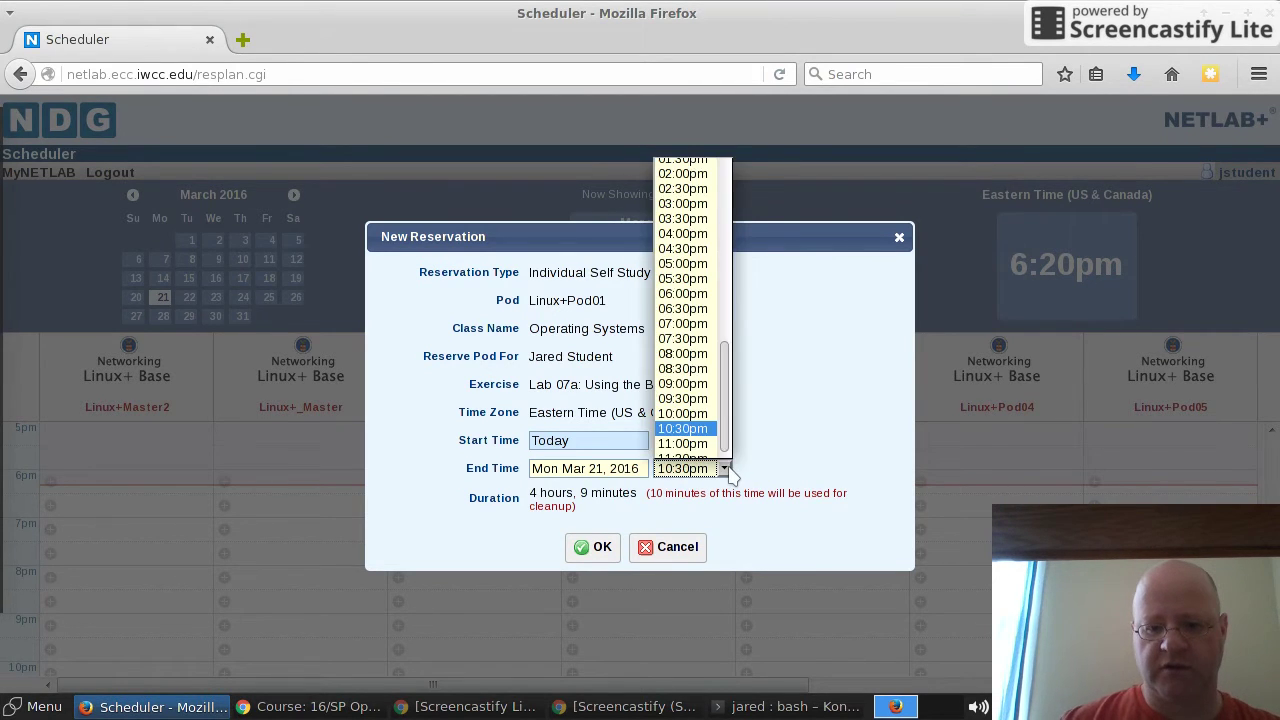
left_click(685, 413)
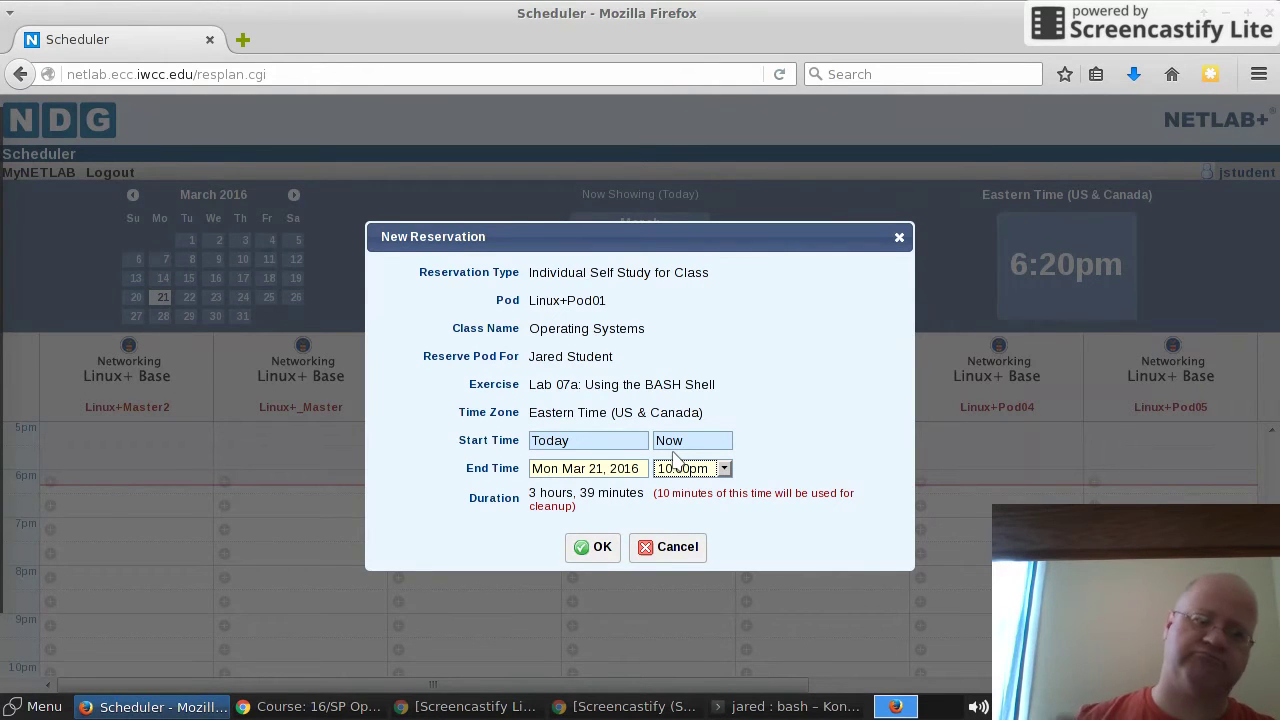
left_click(664, 545)
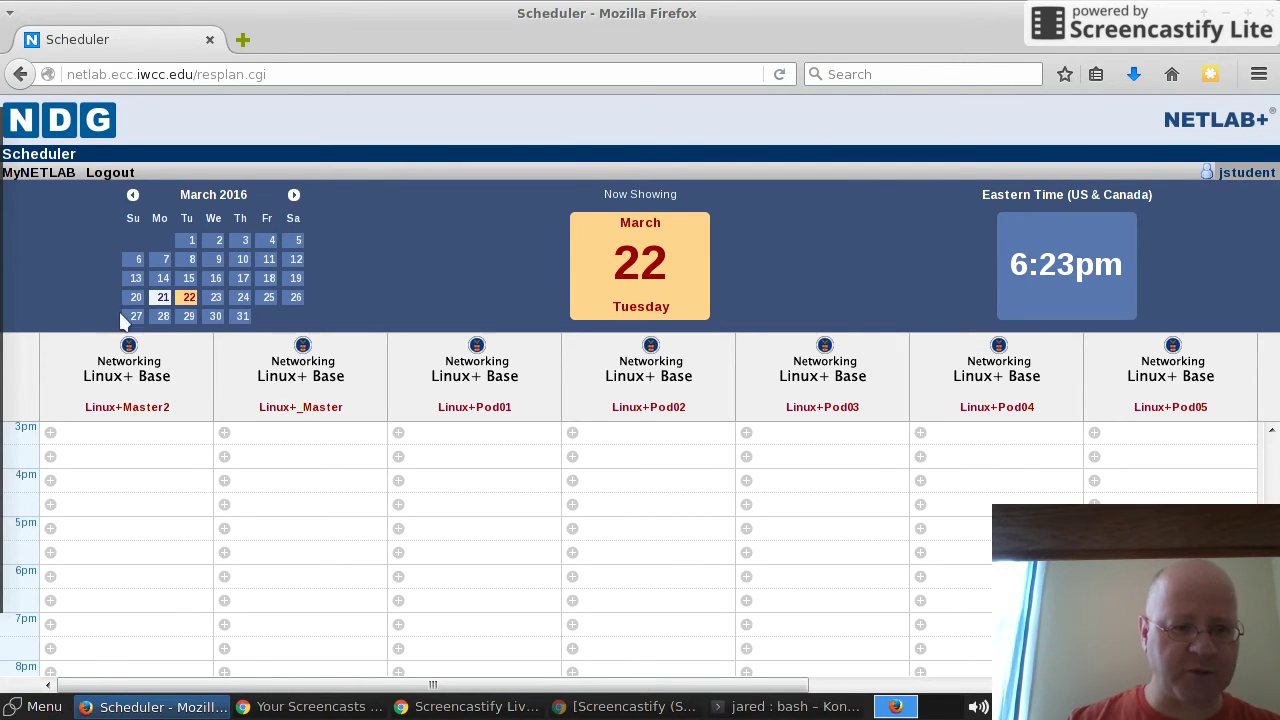
Step: Pick March 21 in the mini calendar to show today's Linux+ Base pod schedule
left_click(161, 298)
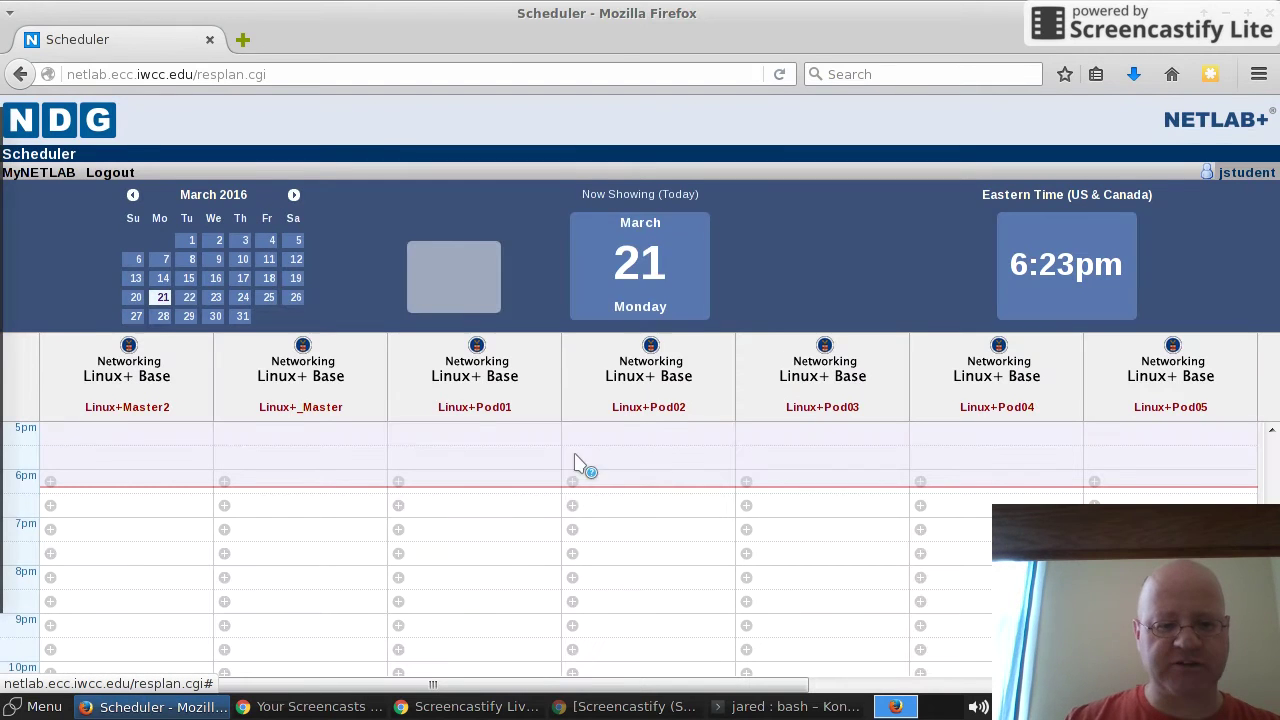
Step: Reserve Linux+Pod01 for Lab 07a from the 6pm slot until 7:30pm and confirm the booking
left_click(463, 493)
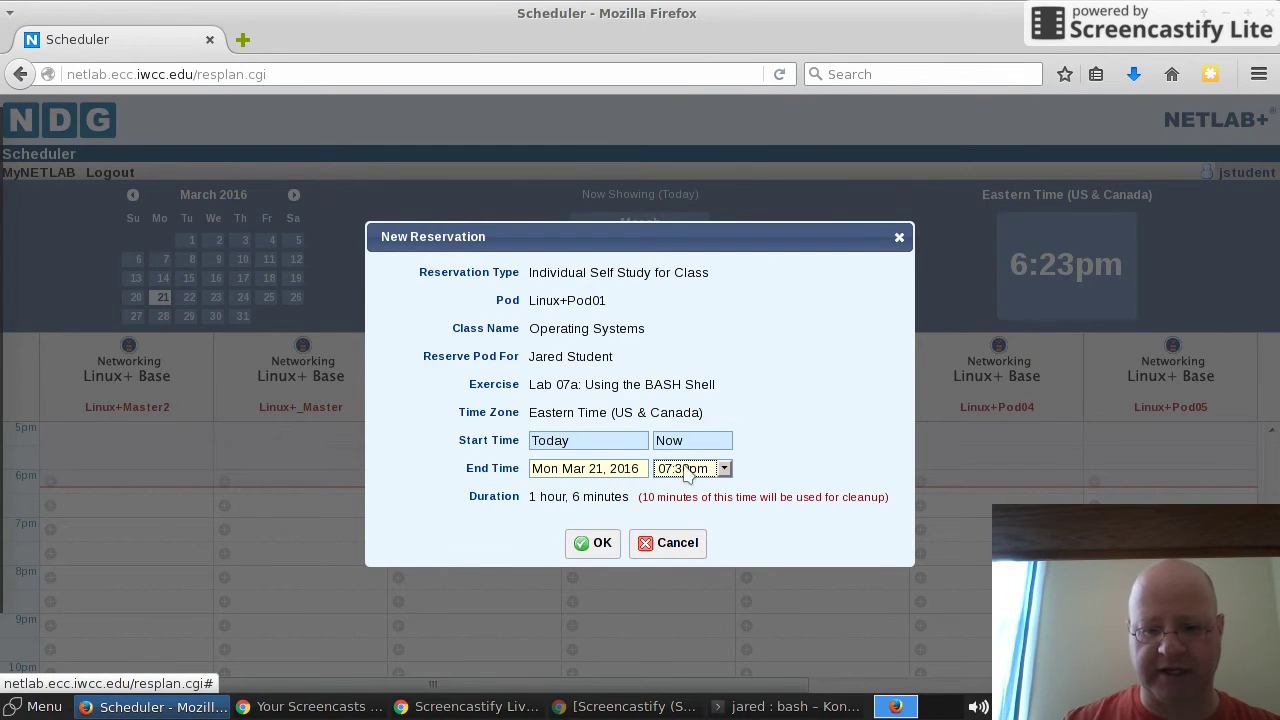
left_click(594, 542)
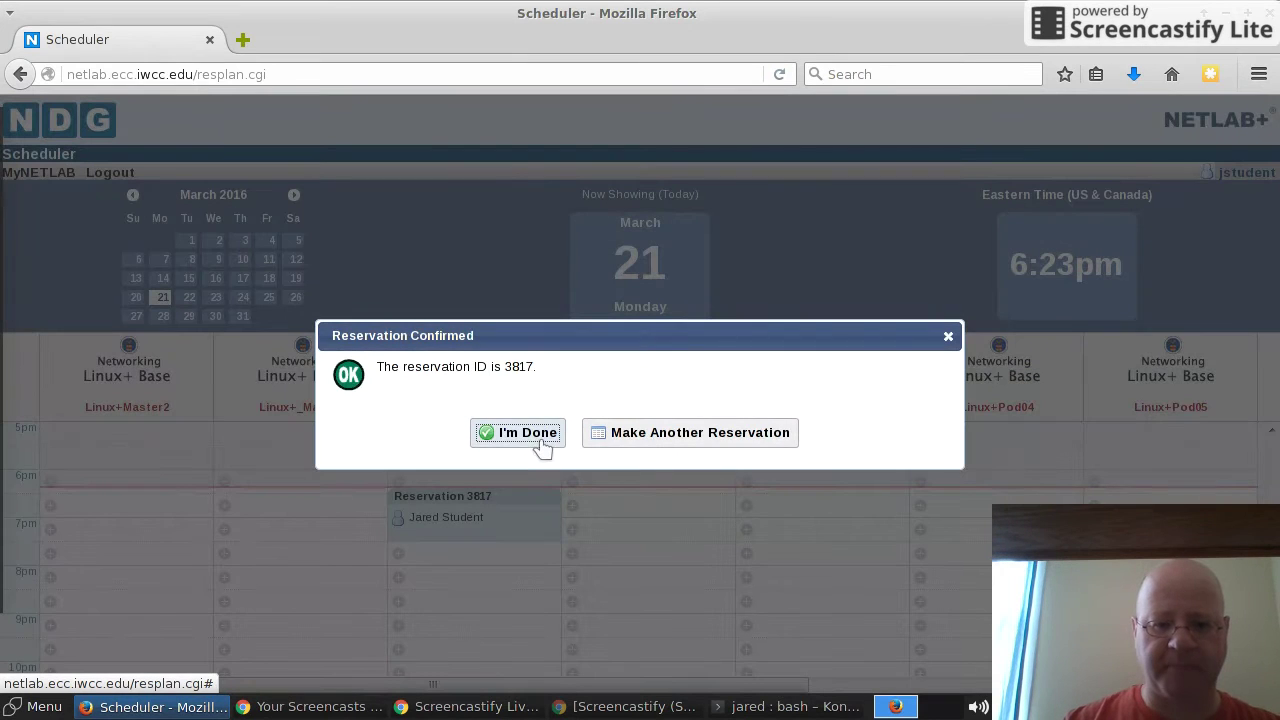
left_click(545, 443)
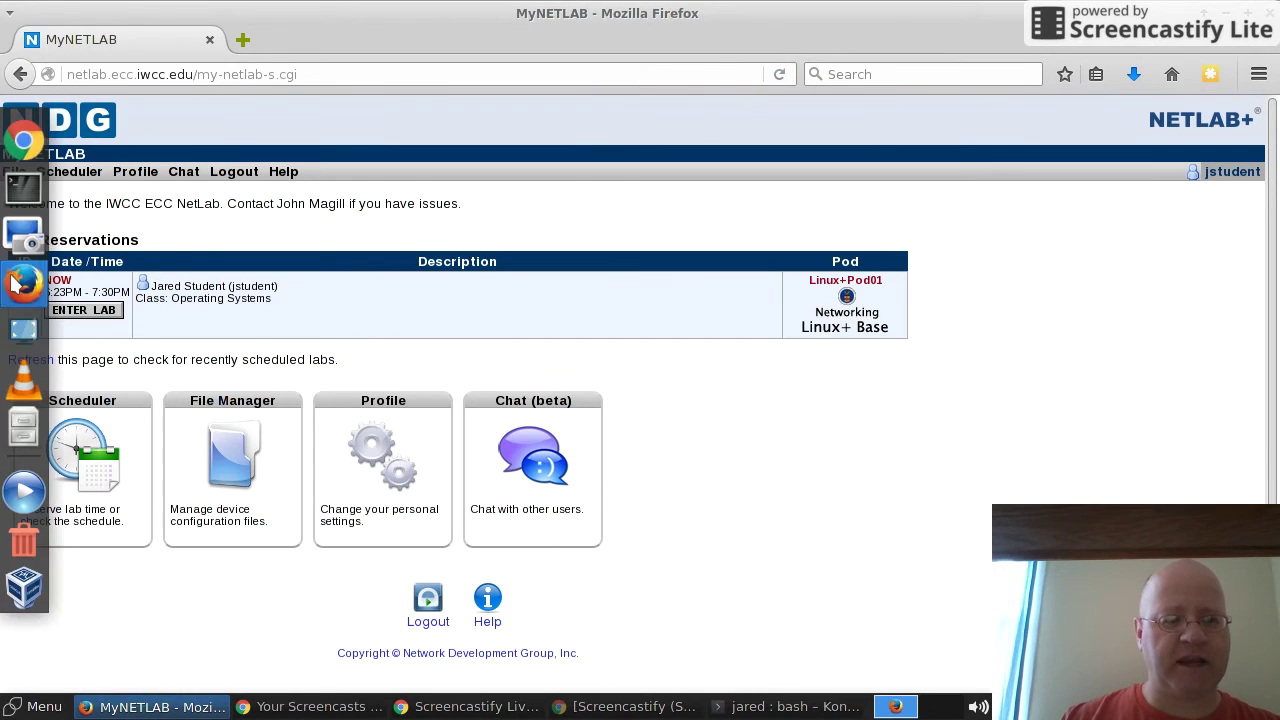
mouse_move(3, 355)
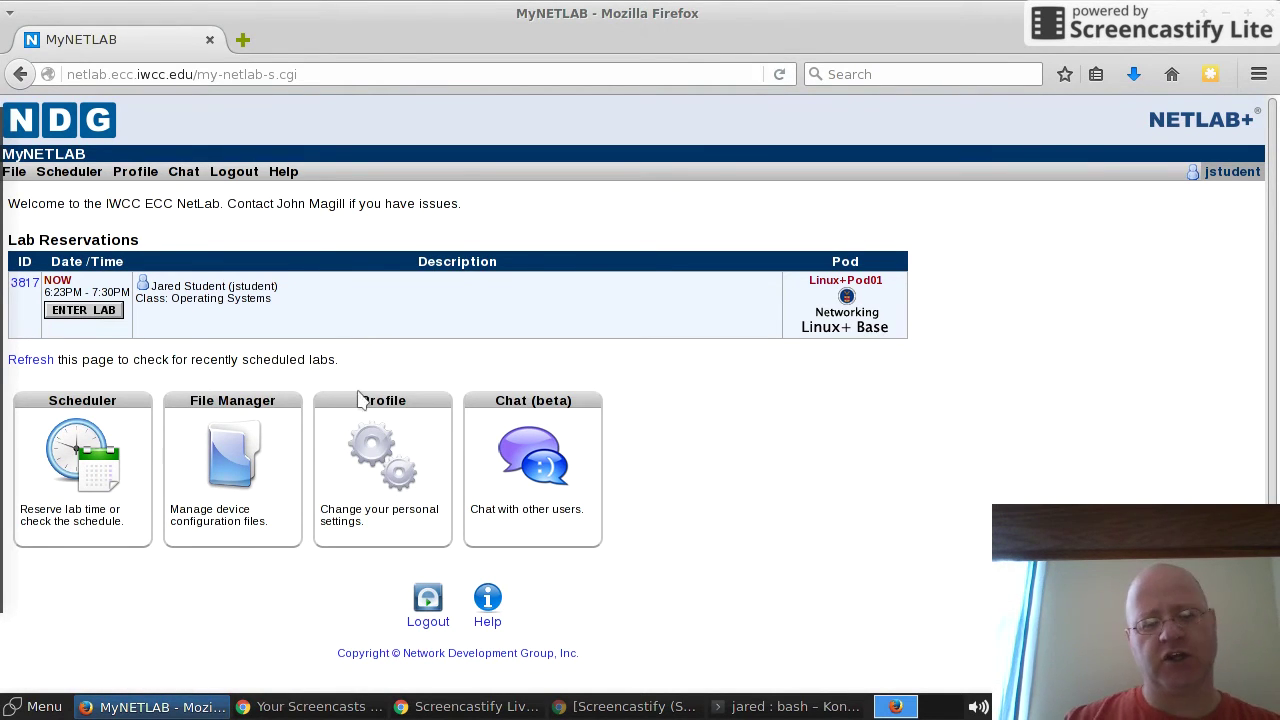
Step: Enter the Linux+Pod01 lab and open remote consoles to a lab server and a workstation
left_click(83, 311)
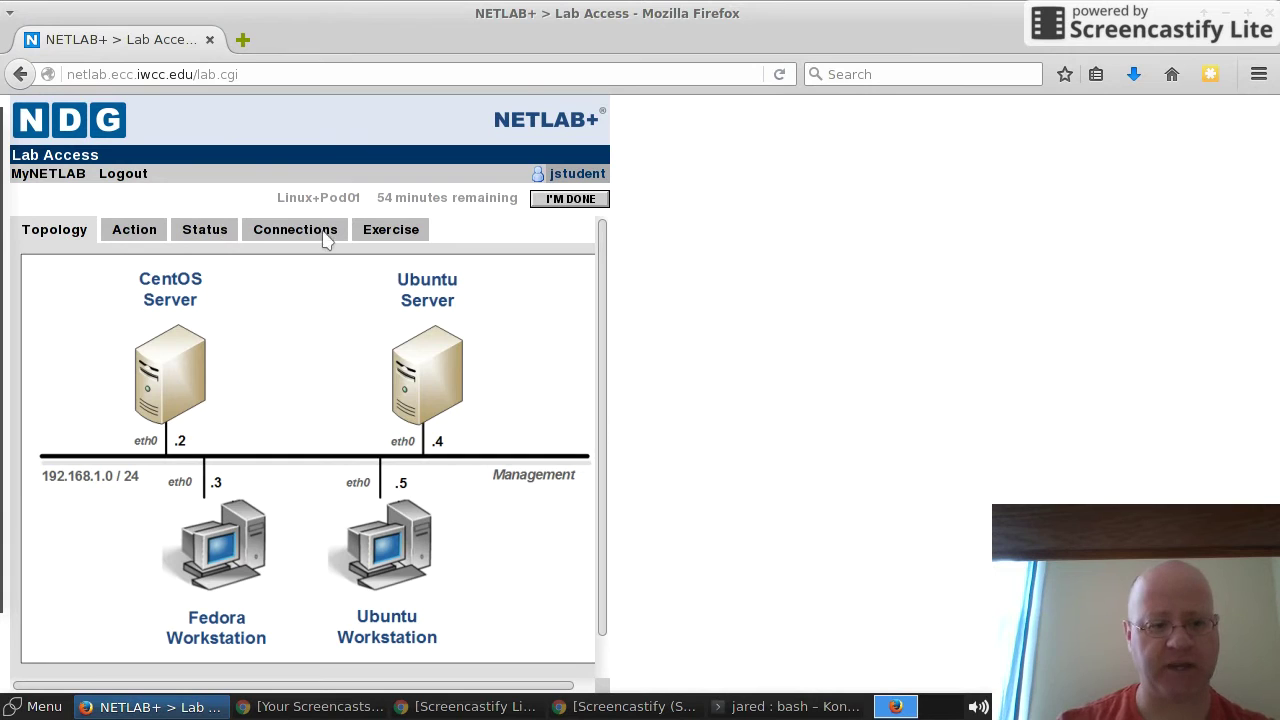
left_click(447, 413)
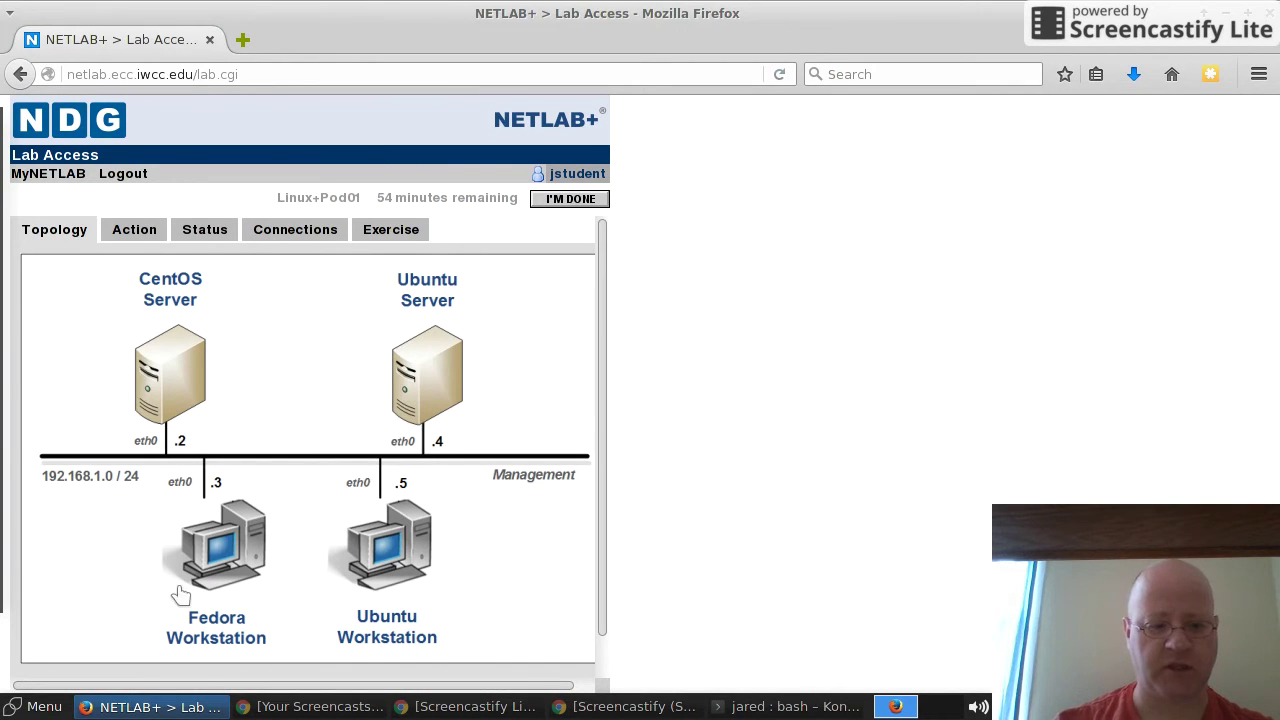
left_click(405, 543)
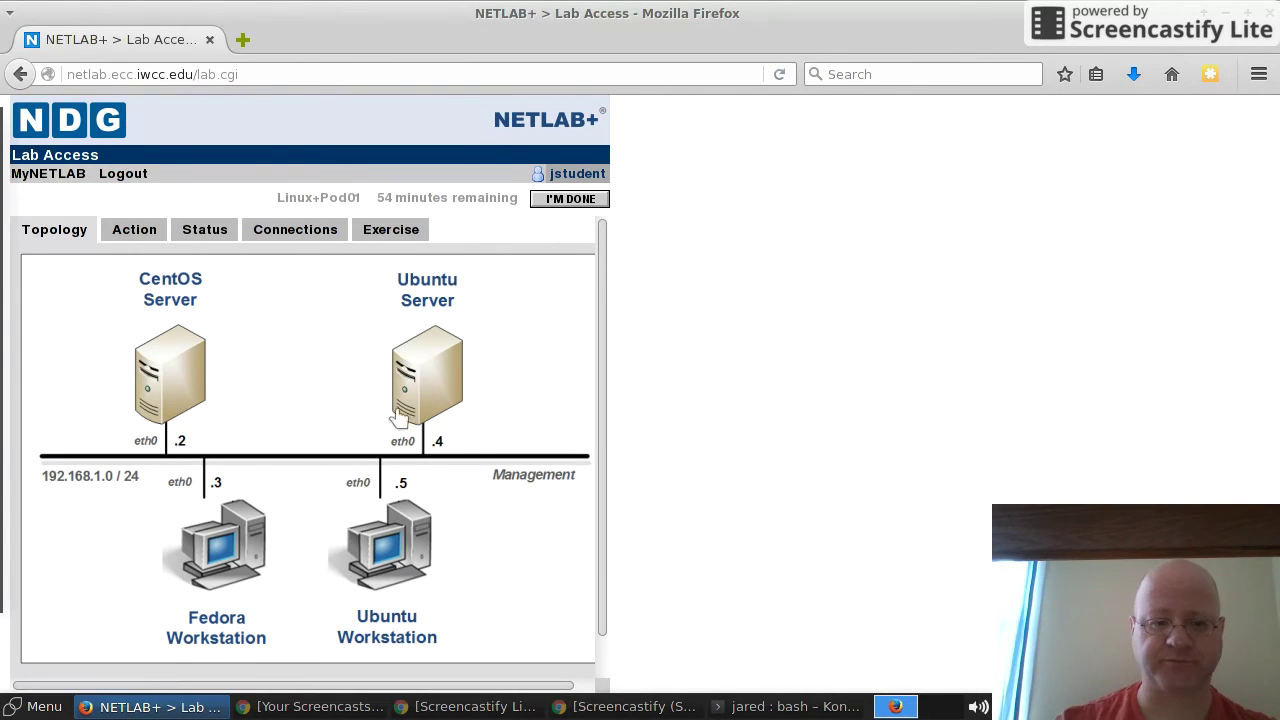
Step: Show the Exercise content to open the Lab 7a: Using the BASH Shell PDF in a new tab
left_click(399, 231)
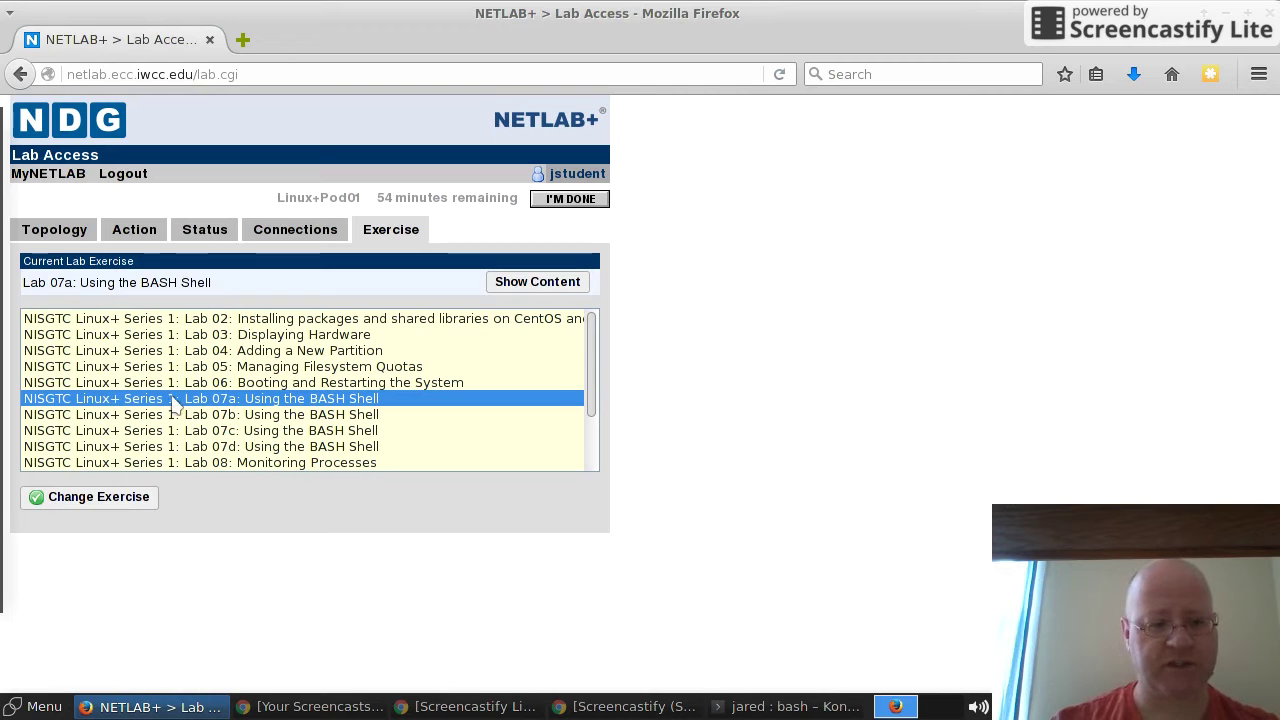
left_click(328, 403)
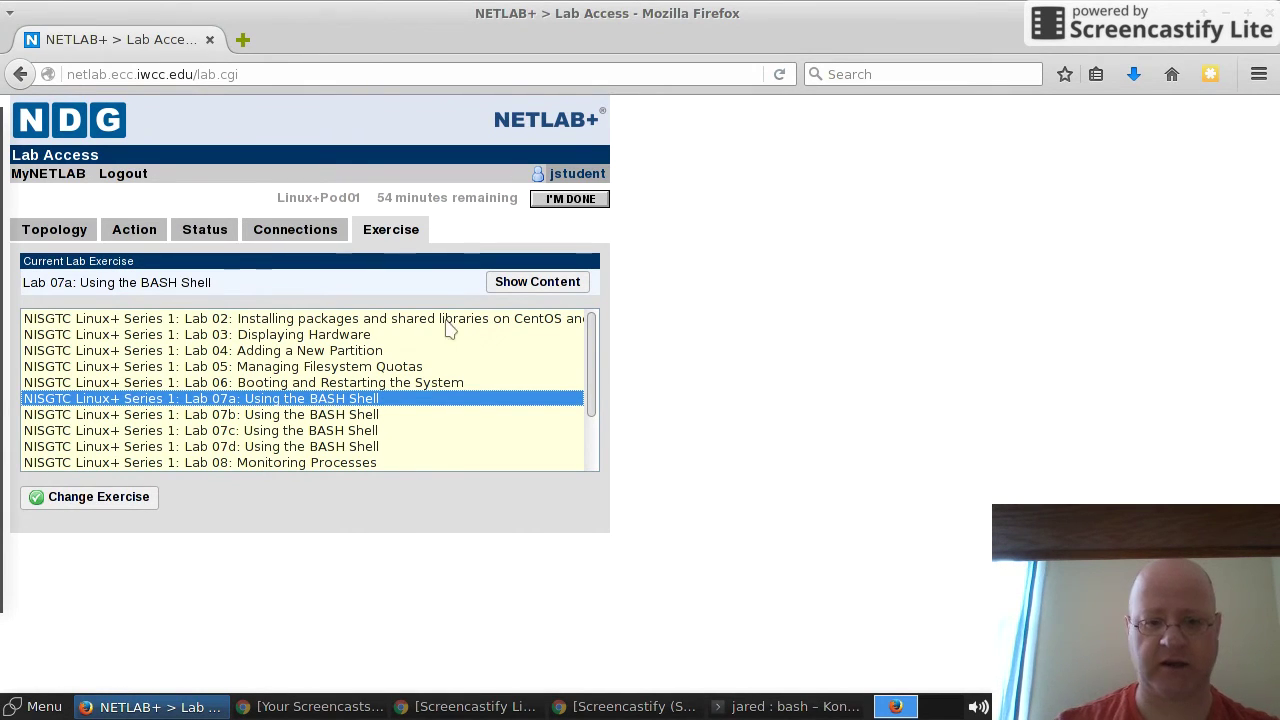
left_click(530, 285)
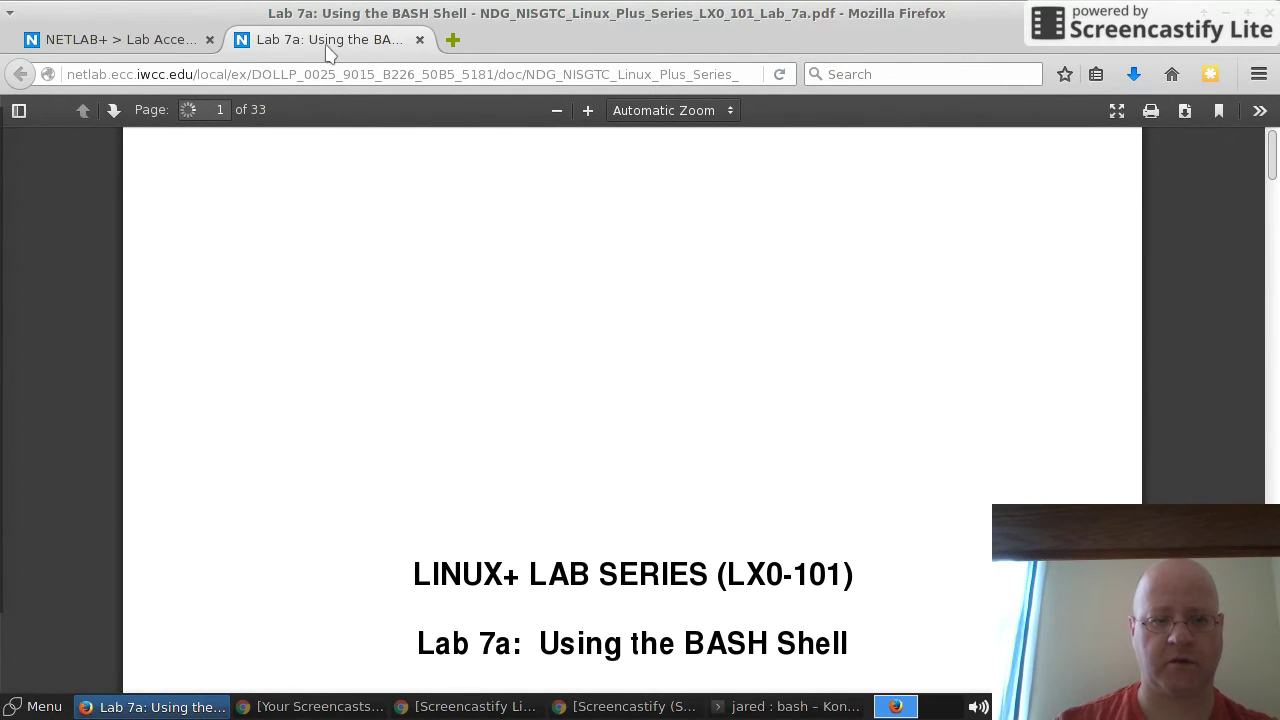
Step: Detach the Lab 7a PDF into its own window and place it beside the pod topology page
left_click_drag(330, 50, 310, 280)
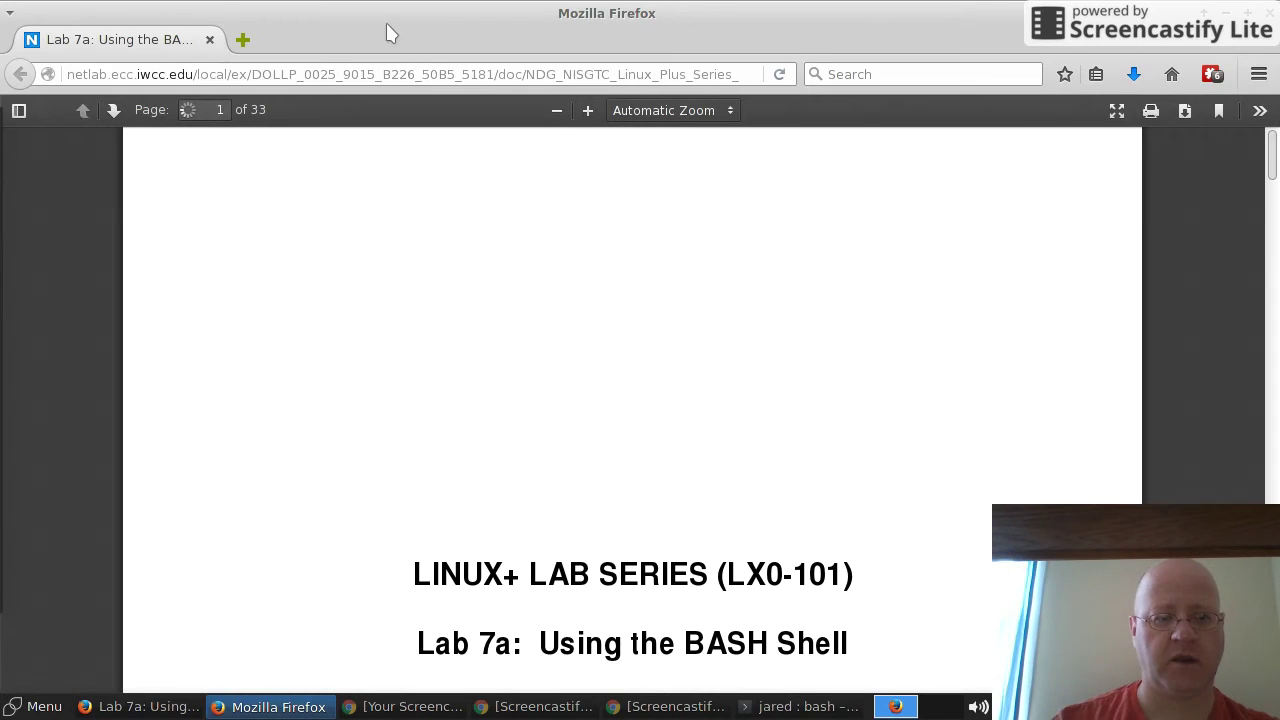
left_click_drag(438, 14, 1279, 350)
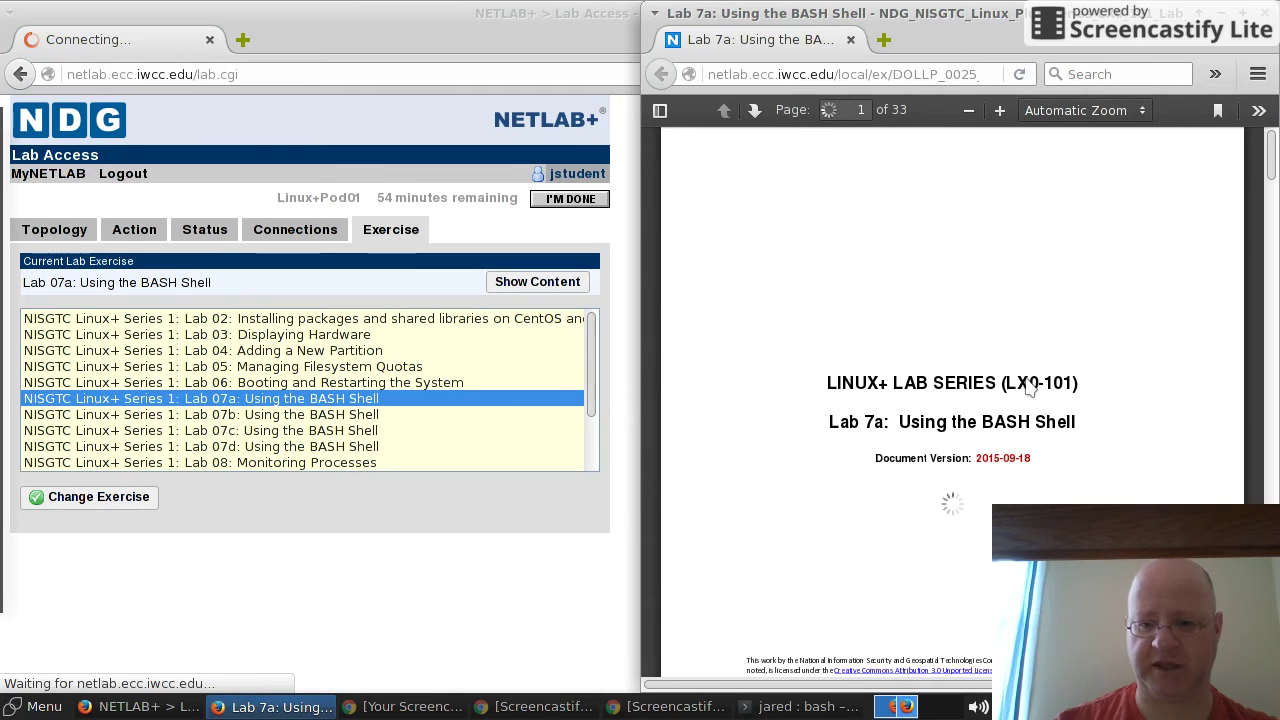
scroll(1030, 388, "down", 3)
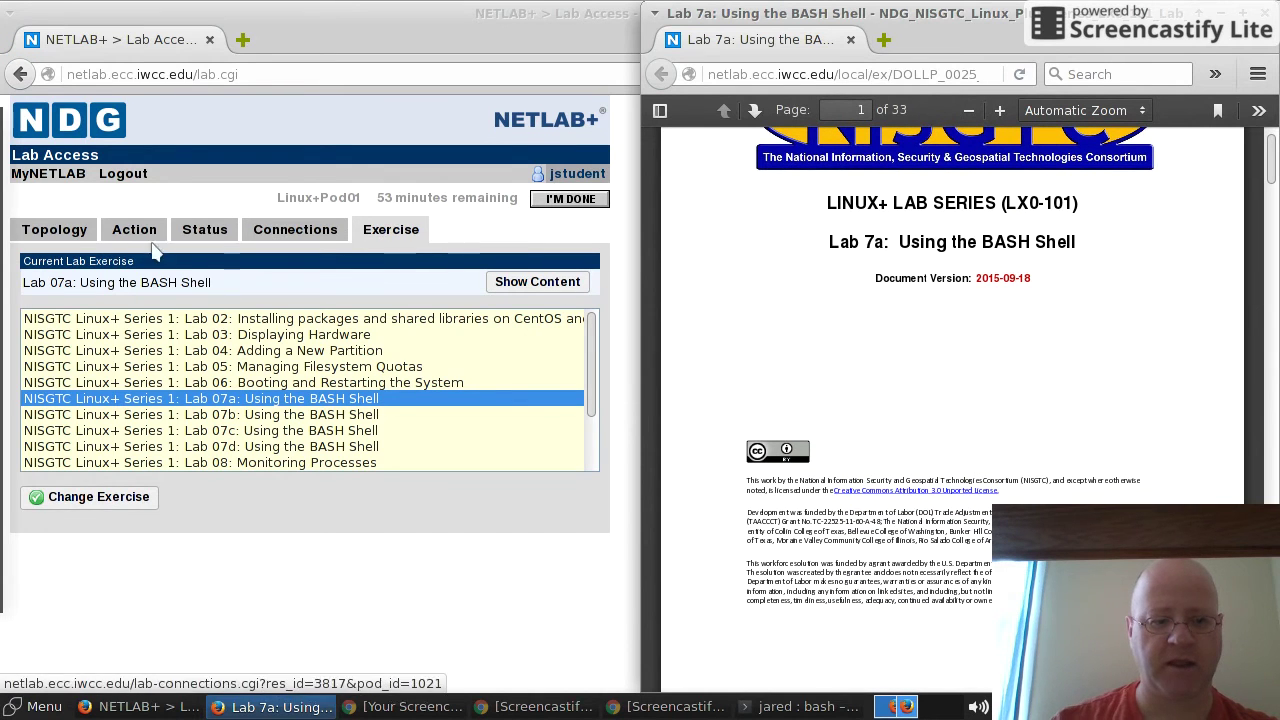
left_click(63, 236)
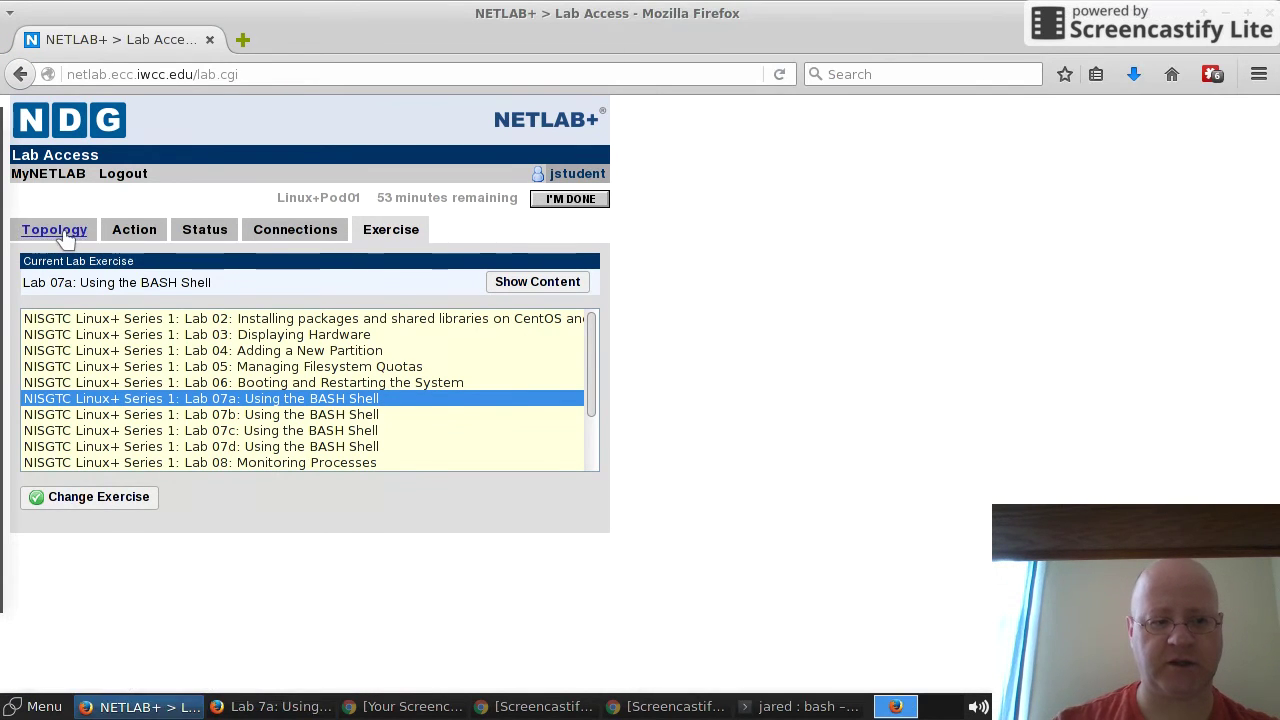
left_click(55, 230)
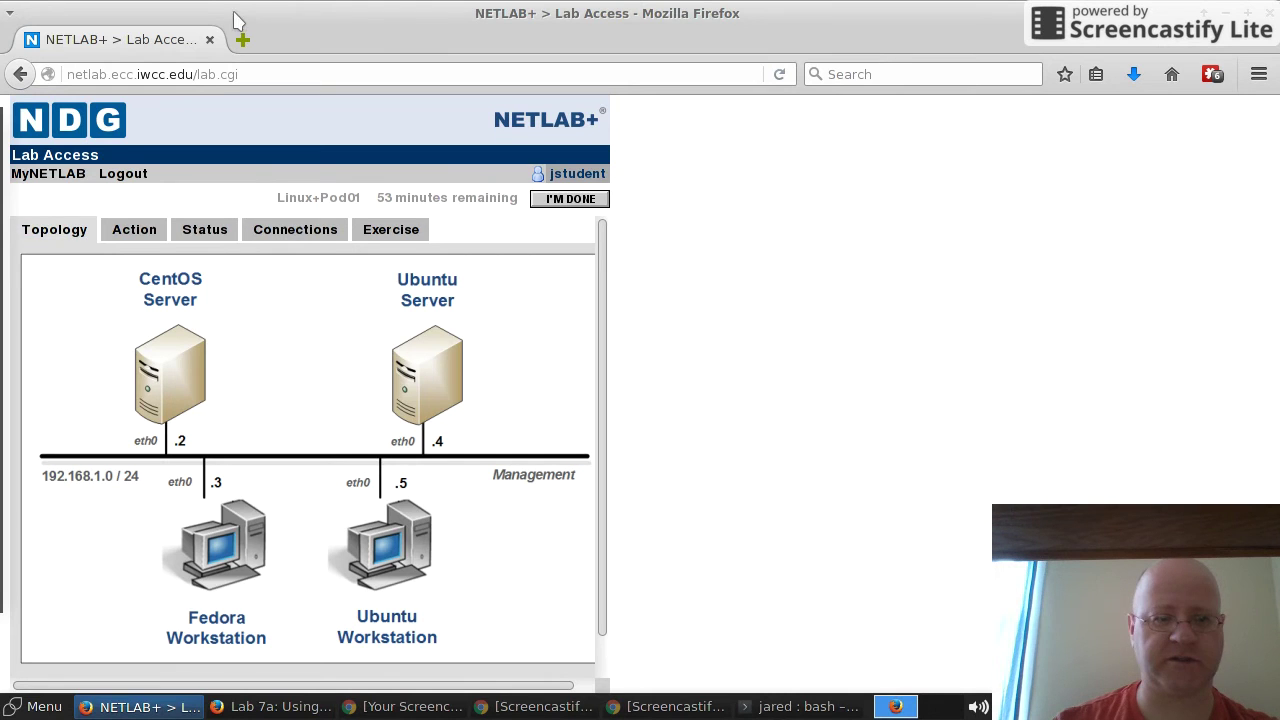
double_click(271, 14)
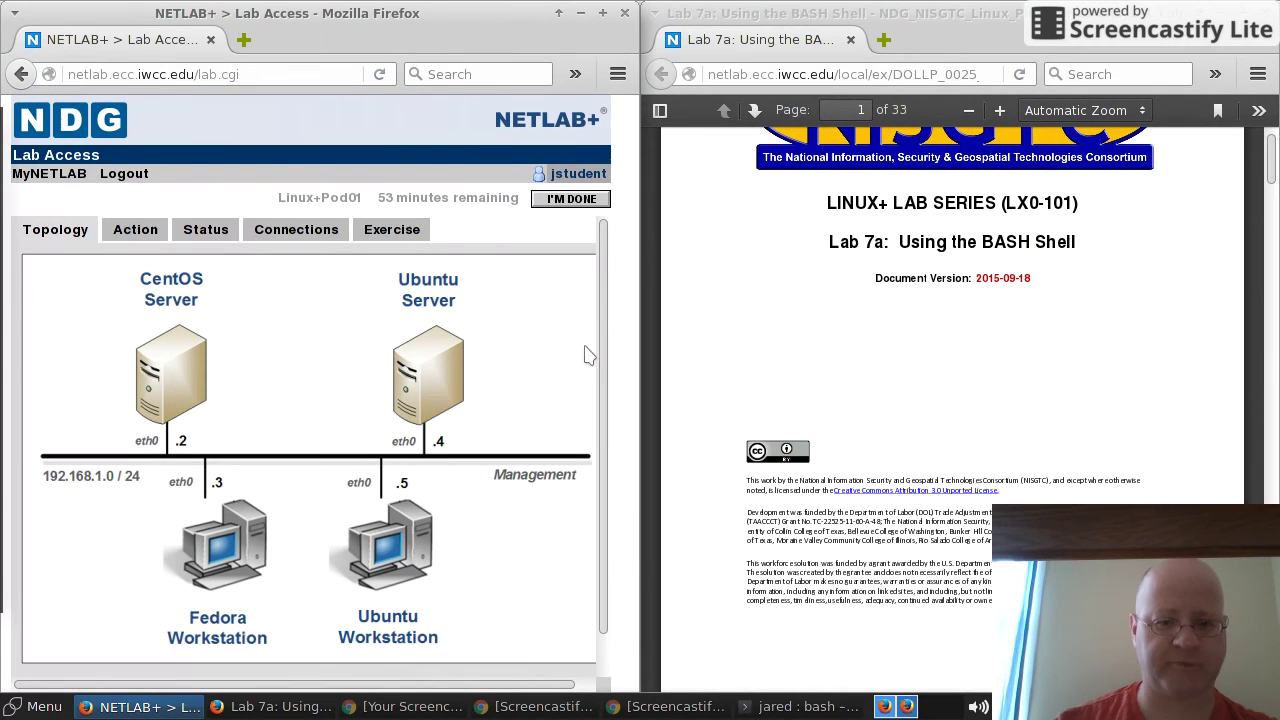
Step: Scroll the PDF to page 9, Task 1: The BASH Shell, set 80% zoom, and refresh the topology
left_click(1020, 428)
scroll(1010, 425, "down", 8)
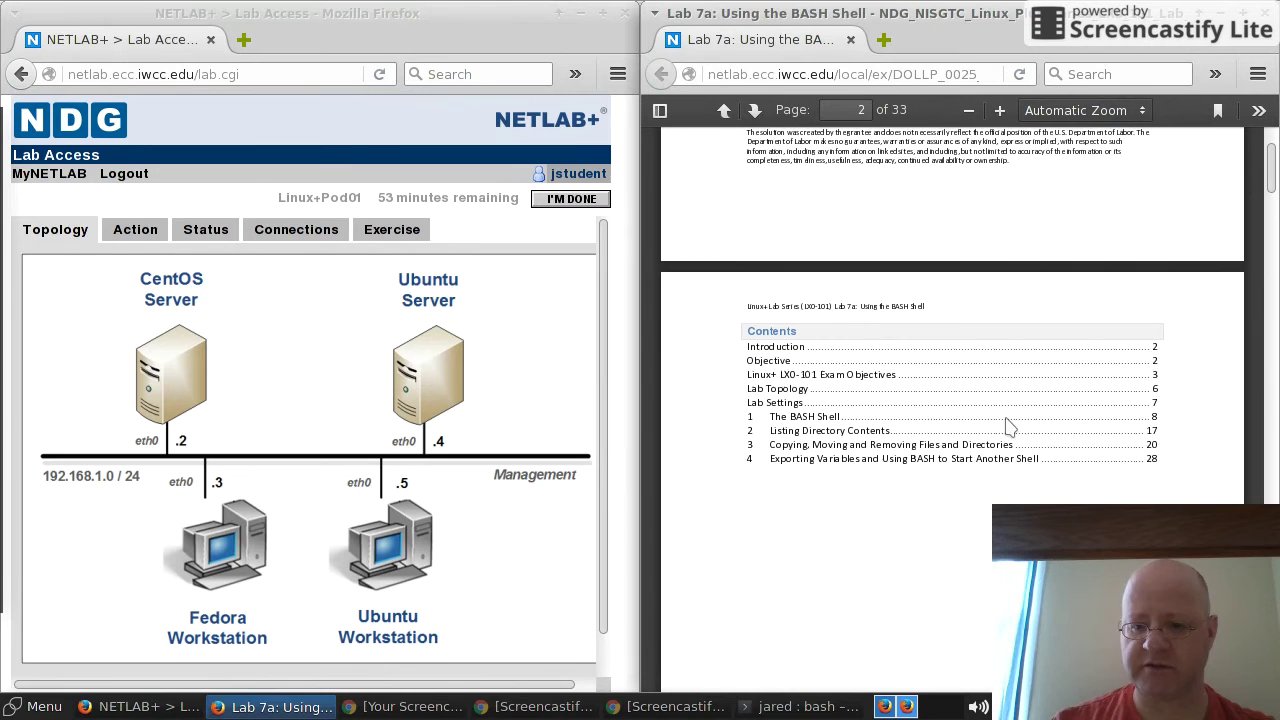
scroll(1010, 427, "down", 2)
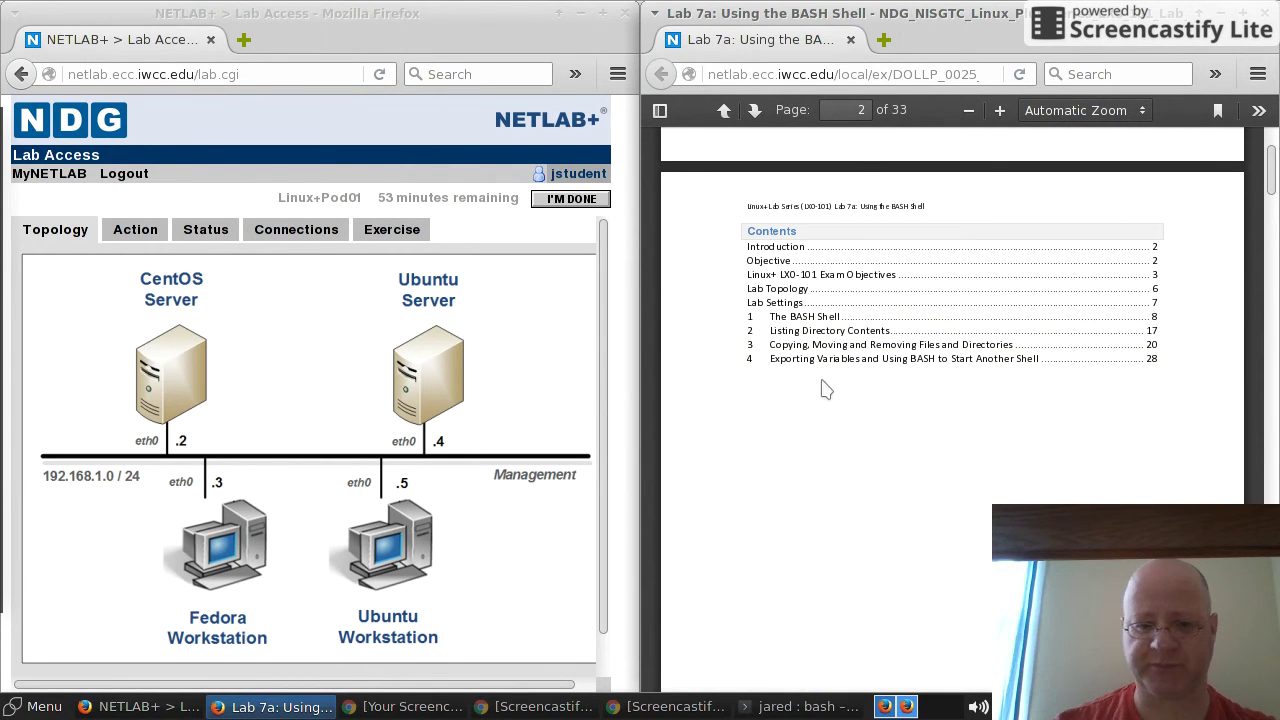
scroll(886, 492, "down", 10)
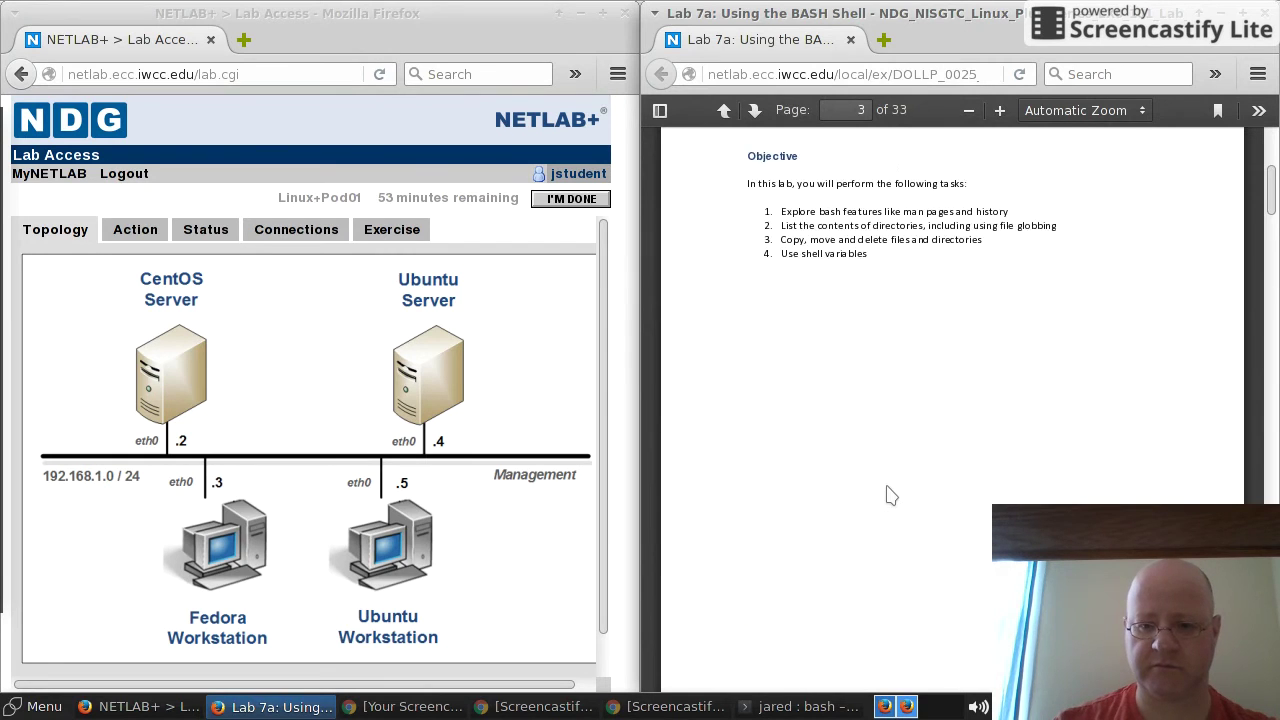
scroll(886, 488, "down", 15)
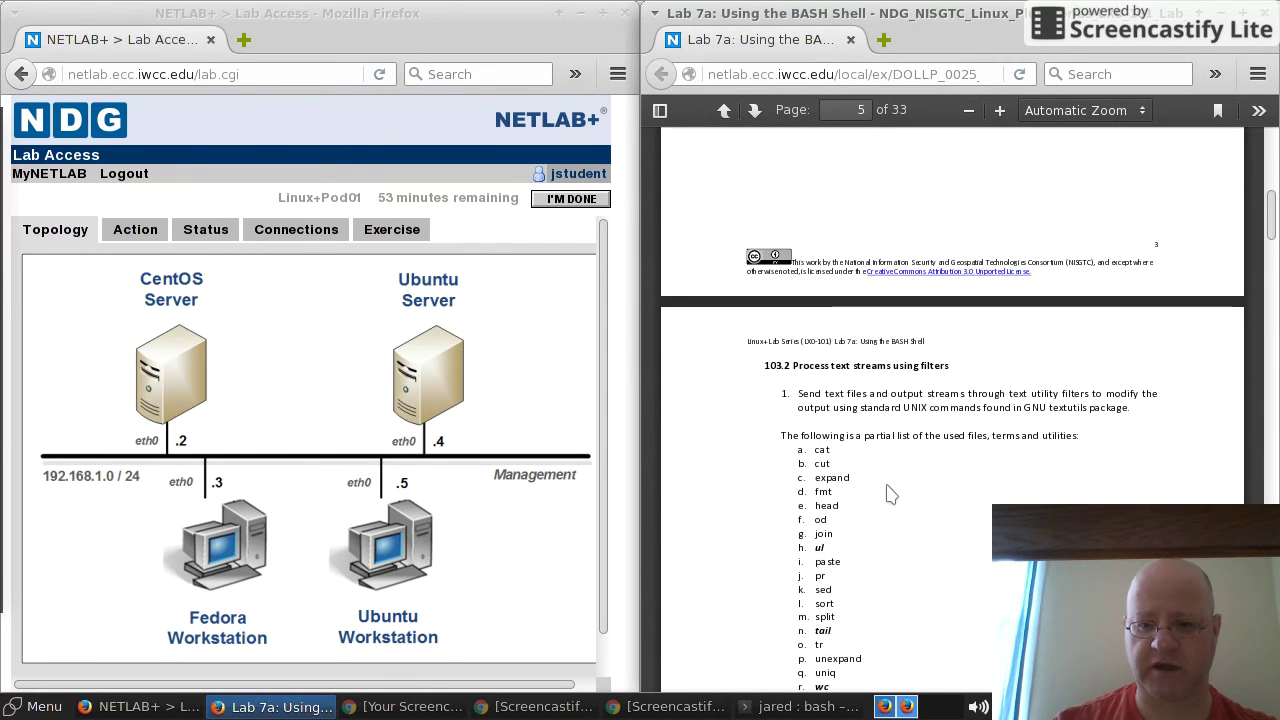
scroll(890, 492, "down", 8)
scroll(888, 492, "down", 12)
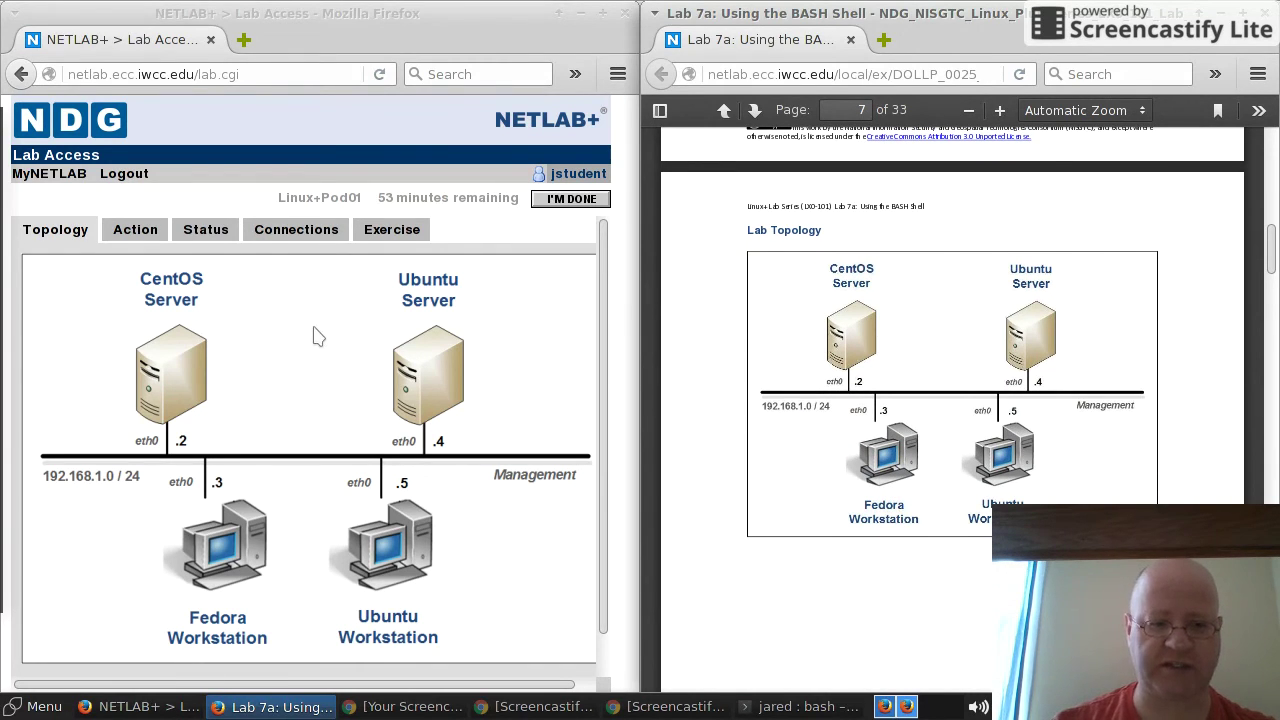
scroll(891, 429, "down", 10)
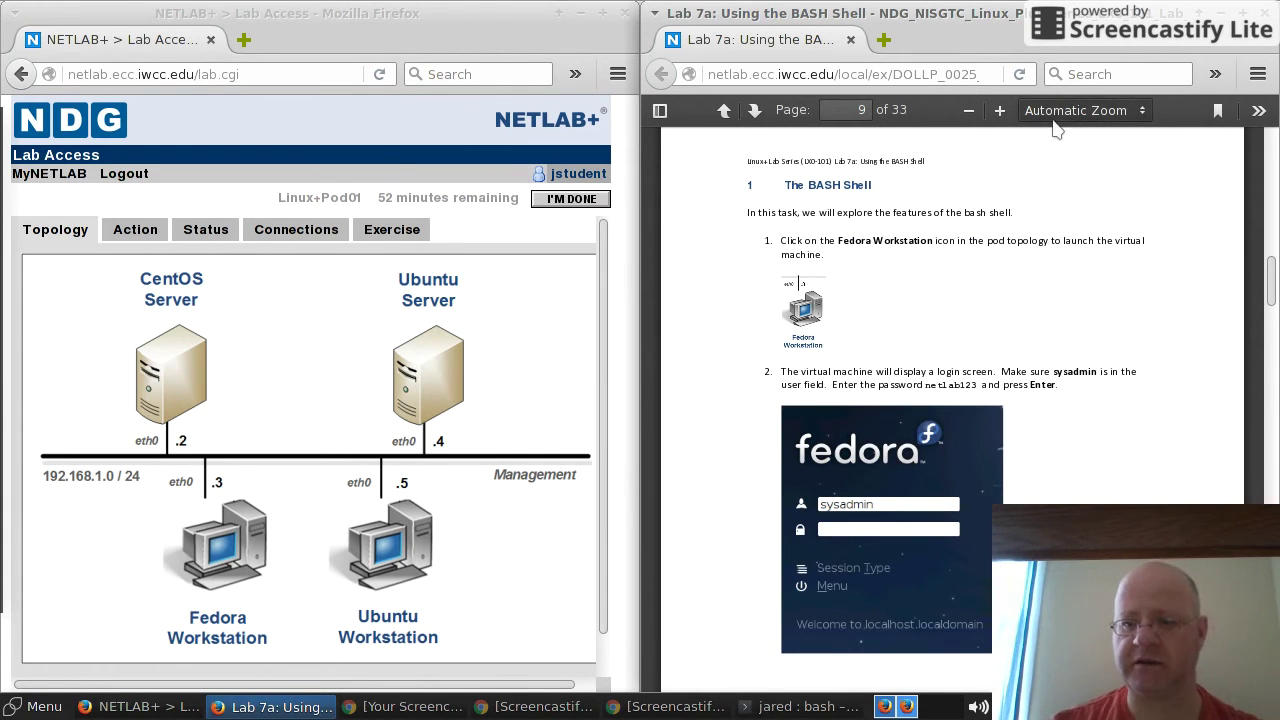
left_click(999, 111)
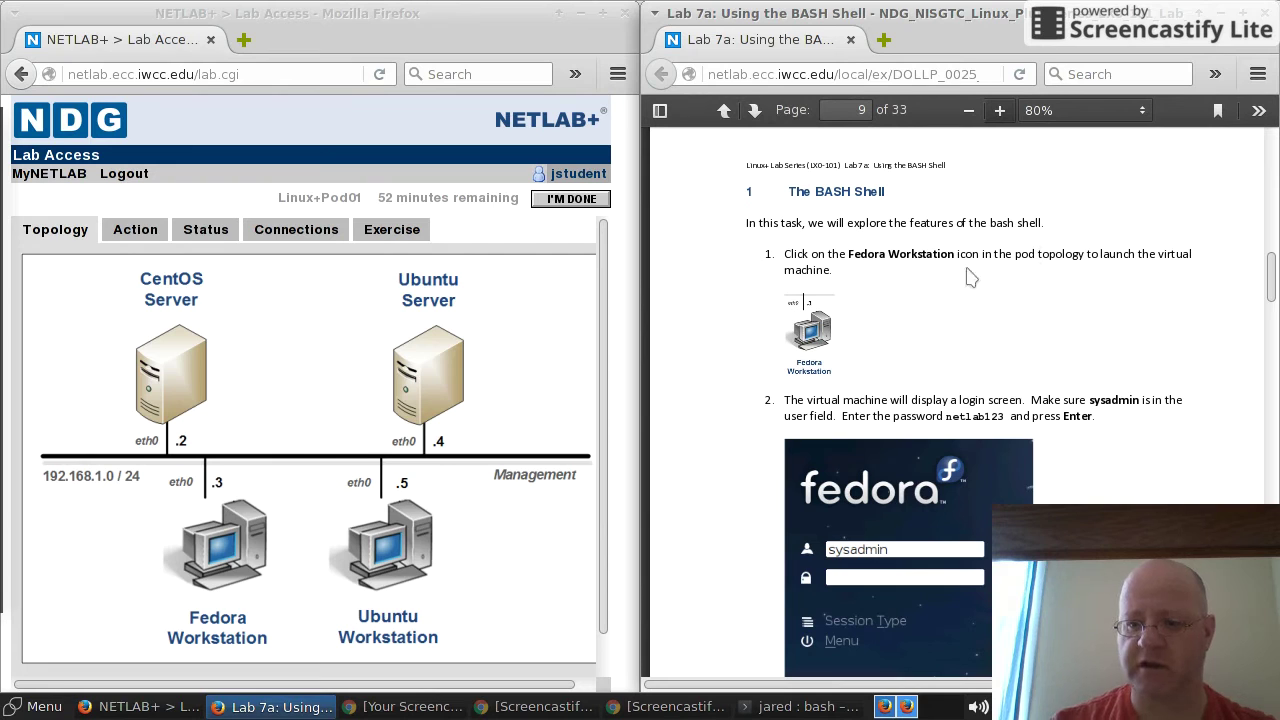
left_click(58, 234)
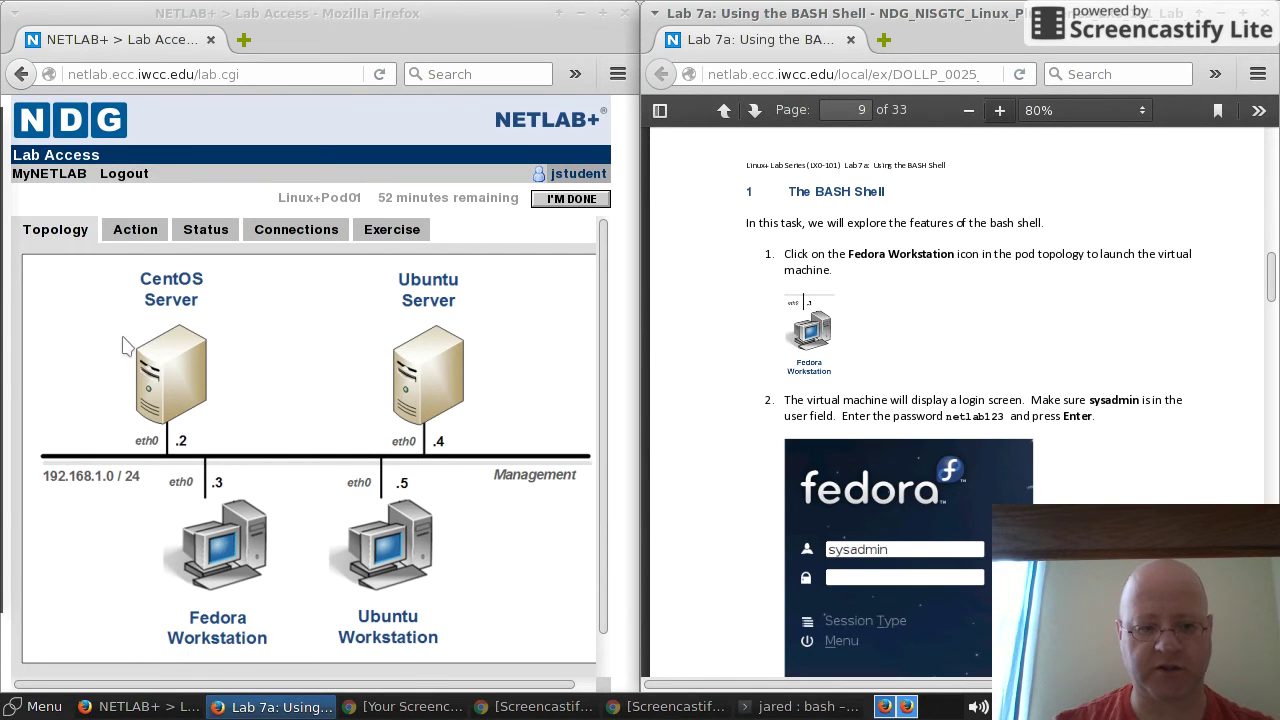
Step: Launch the Fedora Workstation viewer, let viewer files open automatically, and allow the Java application
left_click(228, 538)
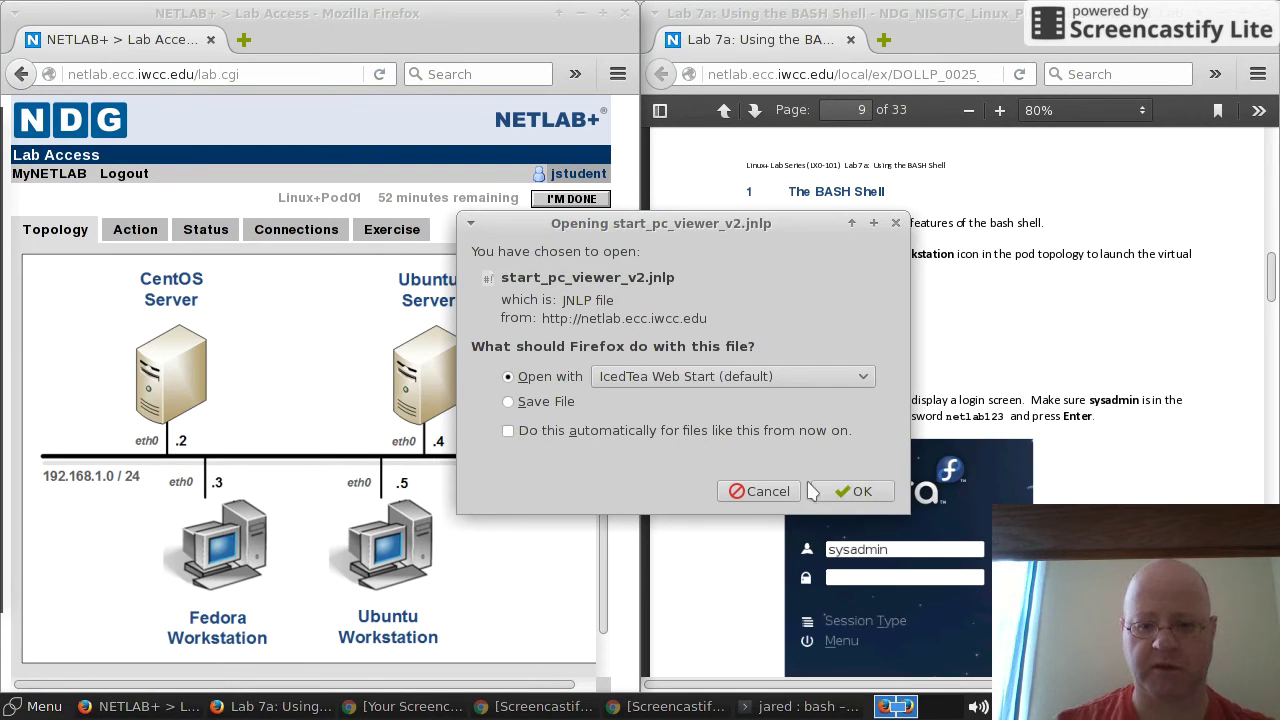
left_click(518, 432)
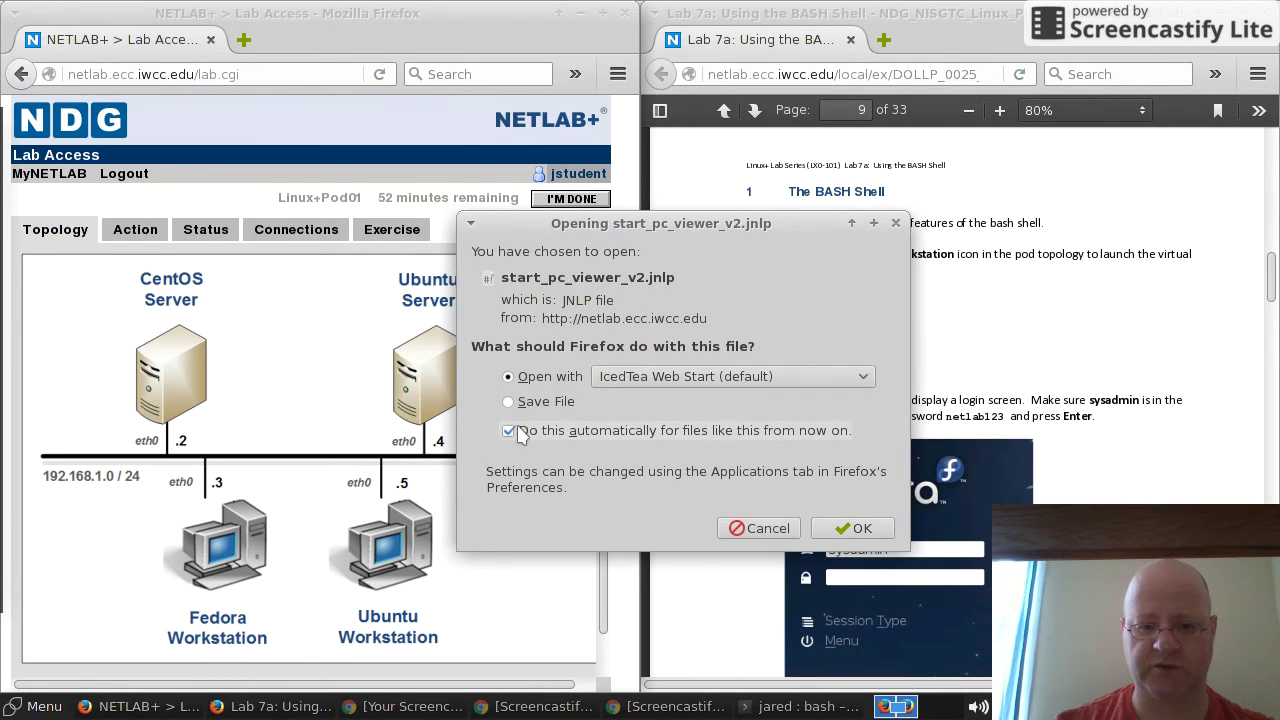
left_click(840, 528)
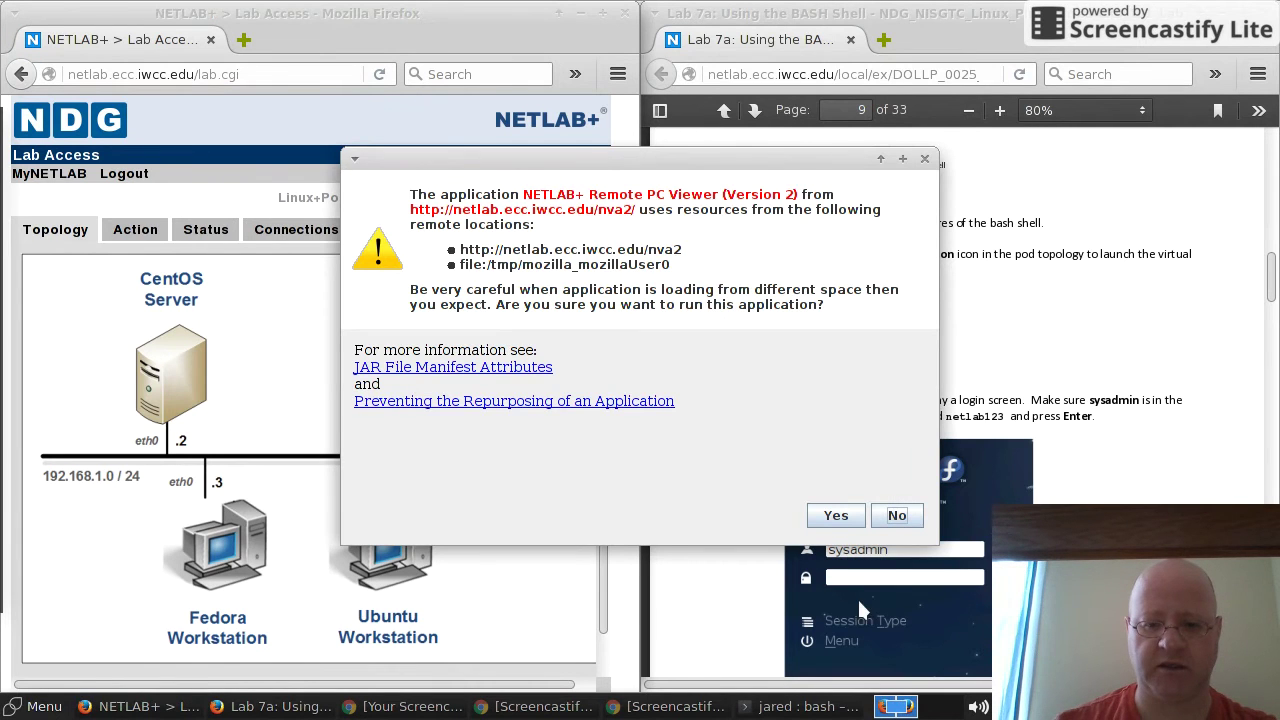
left_click(830, 517)
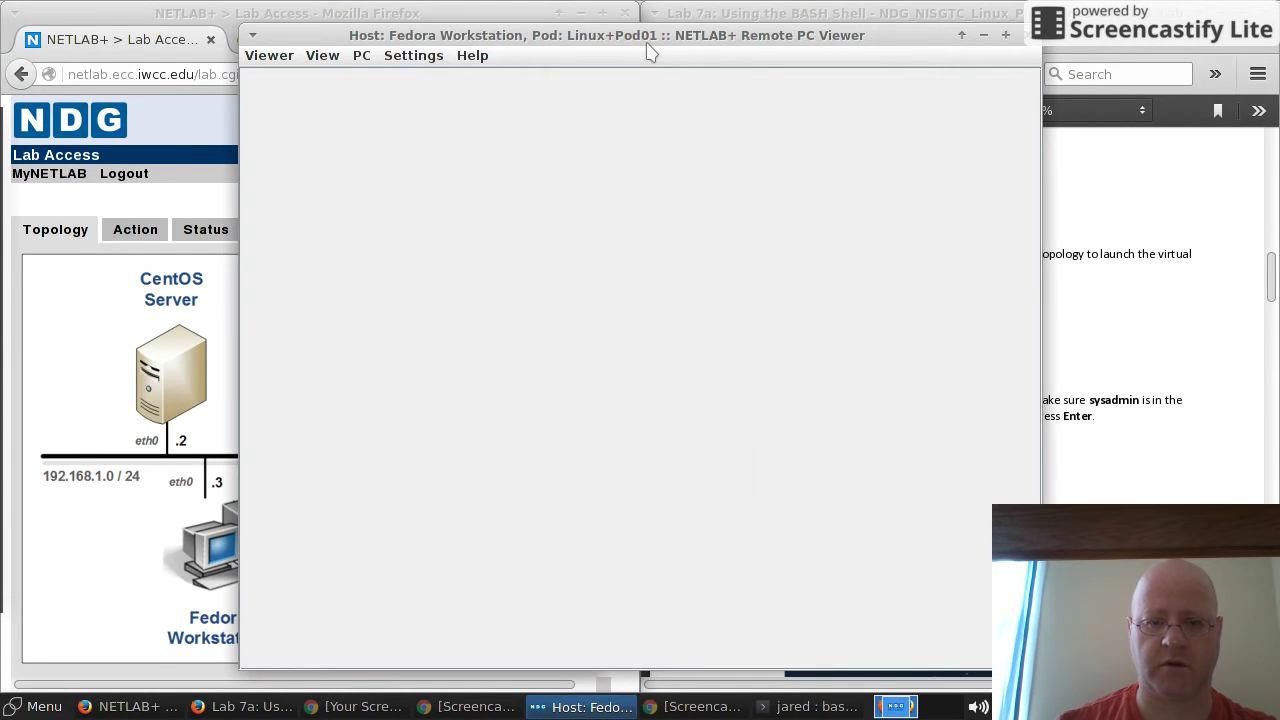
Step: Snap the Fedora viewer to the left half and log in with the account password
left_click_drag(648, 48, 4, 118)
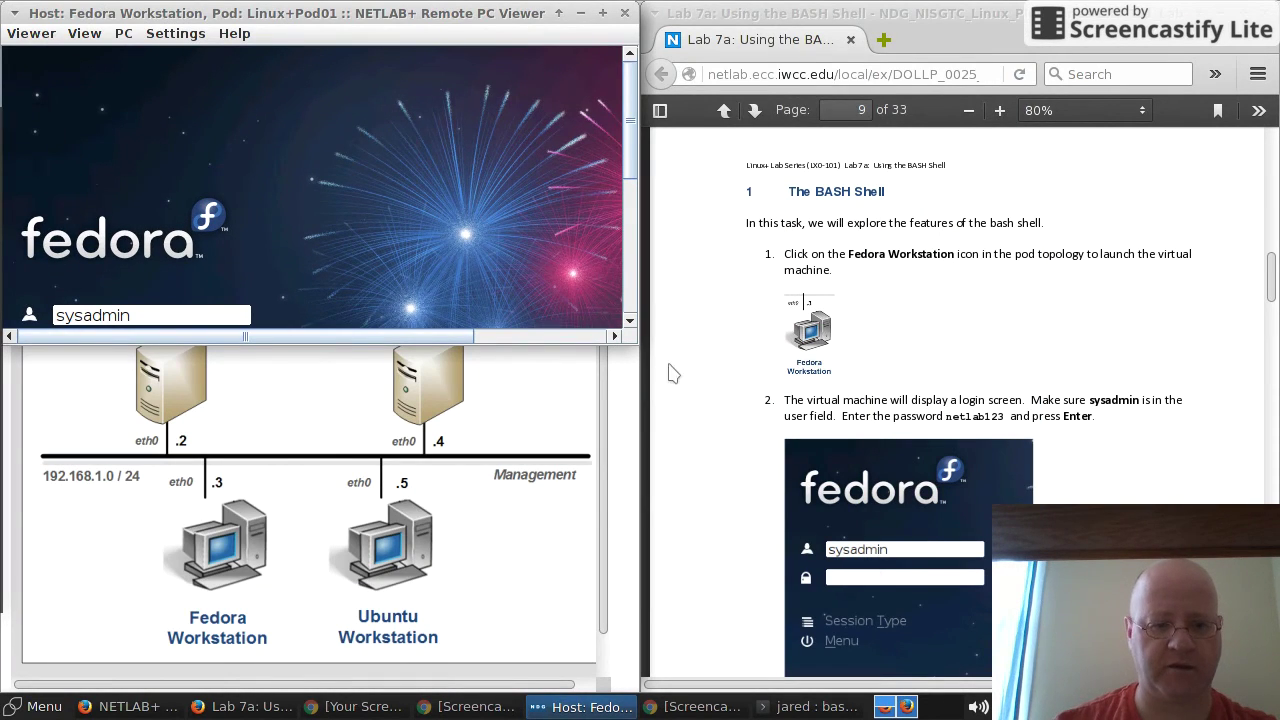
left_click_drag(268, 20, 4, 232)
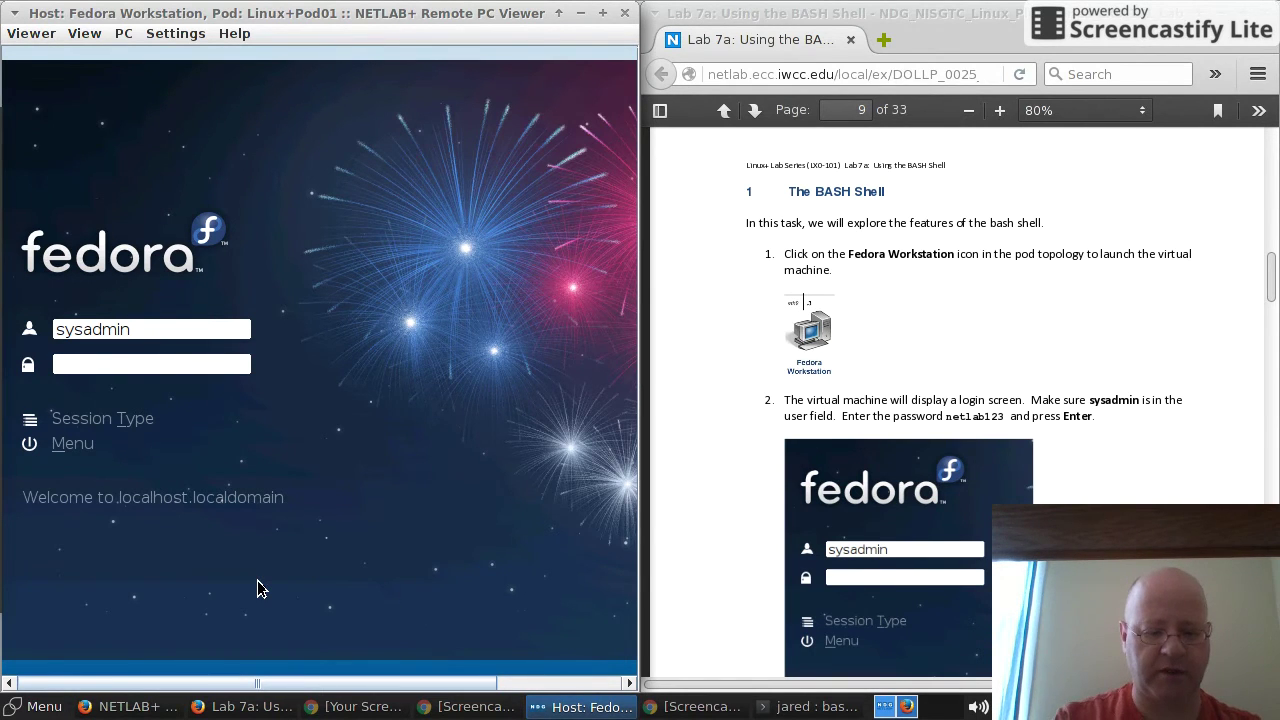
type("netlab")
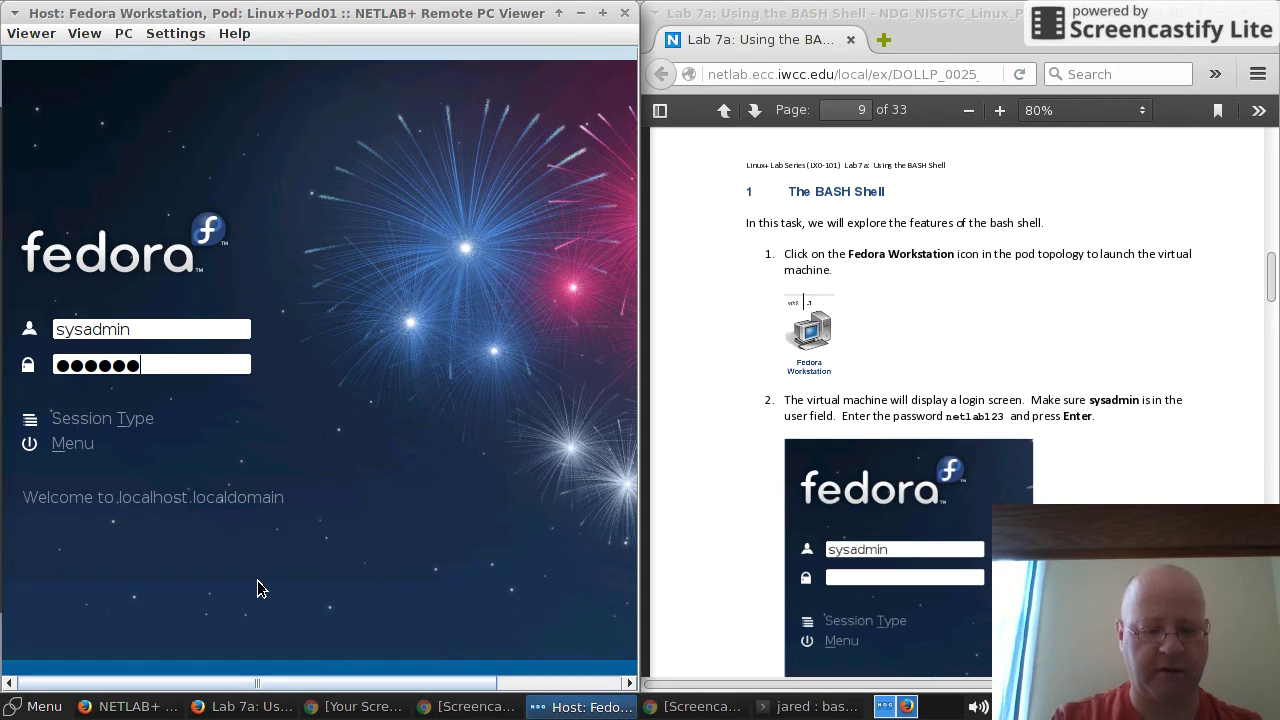
type("123")
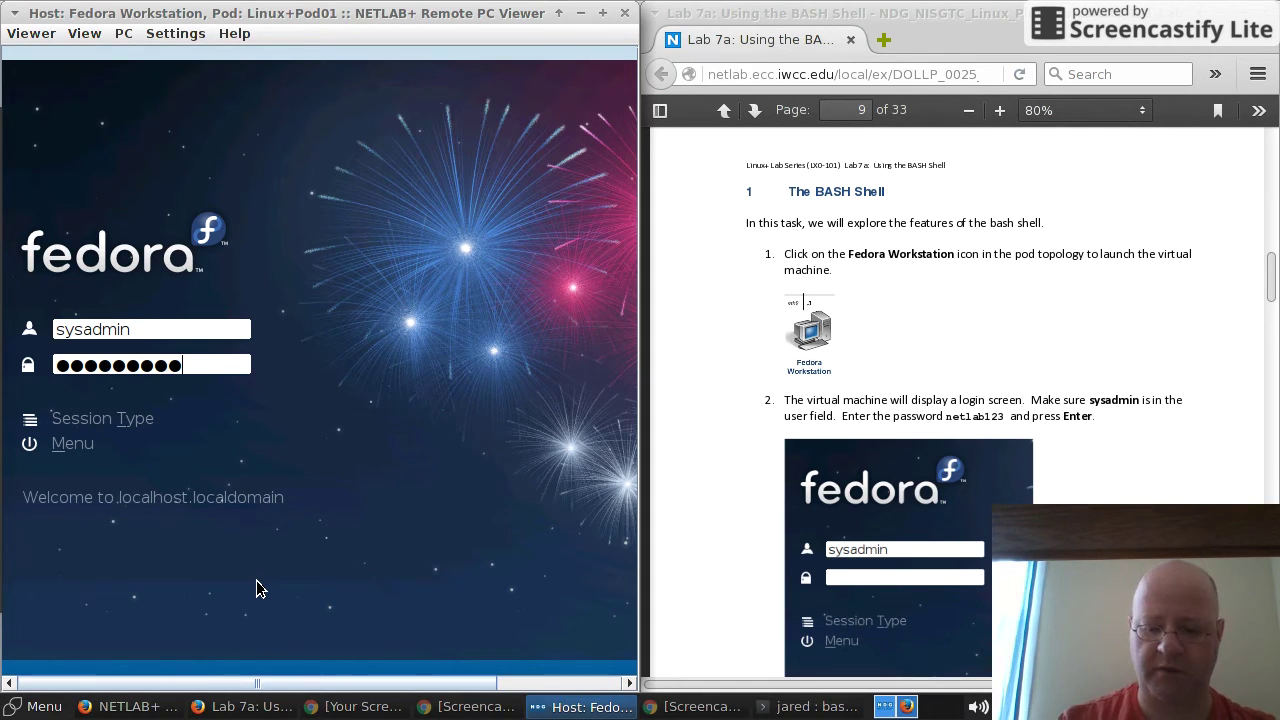
key("Return")
Step: Scroll the lab PDF to page 10's step on launching Konsole
left_click(900, 530)
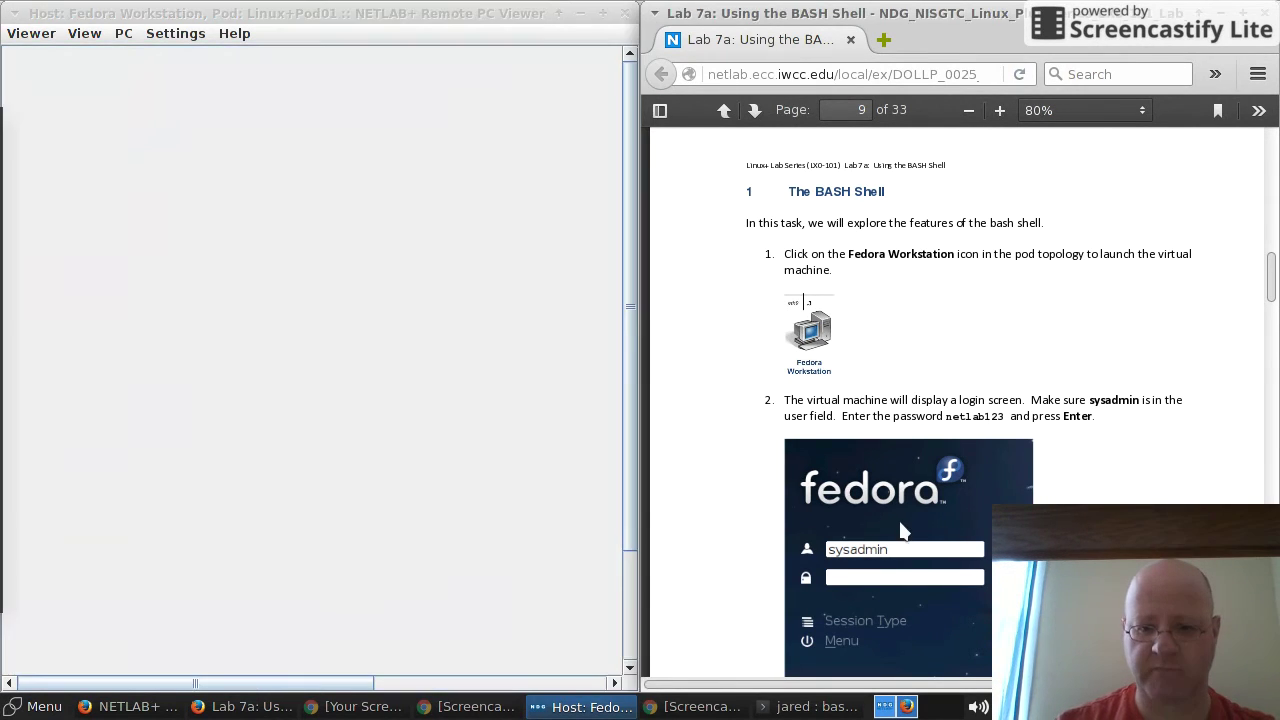
scroll(897, 533, "down", 3)
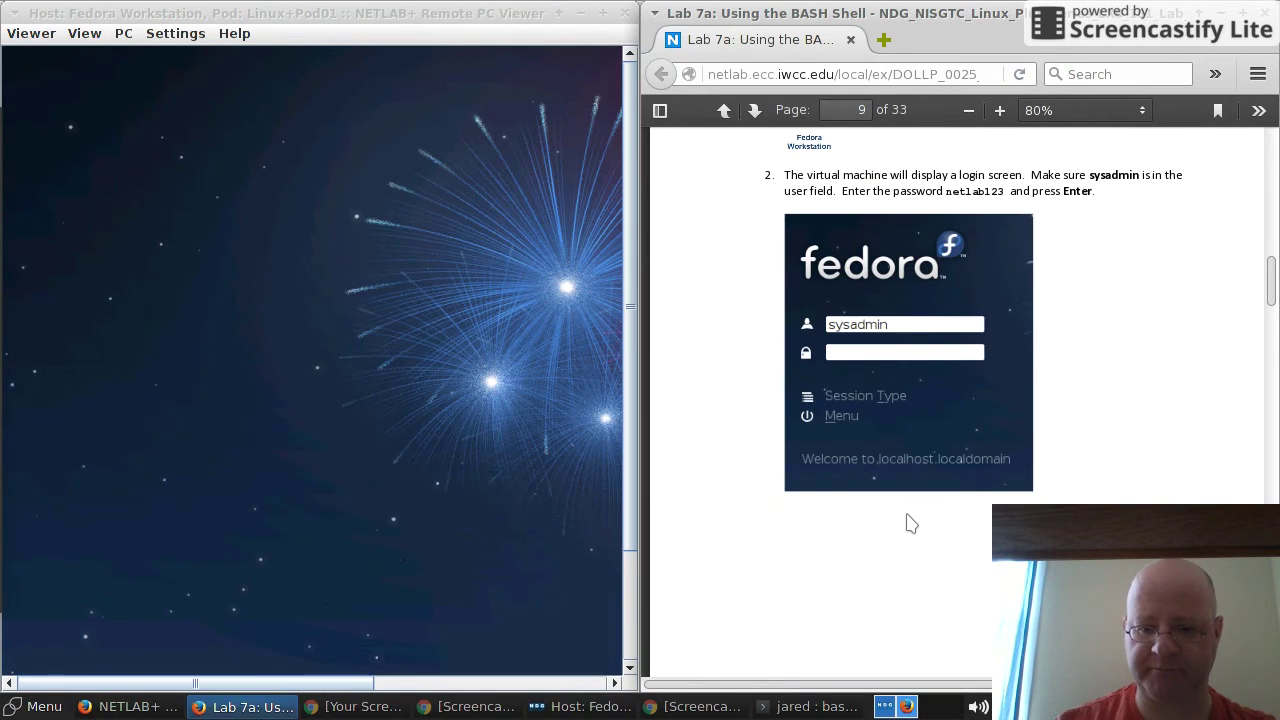
scroll(910, 523, "down", 5)
scroll(912, 520, "down", 3)
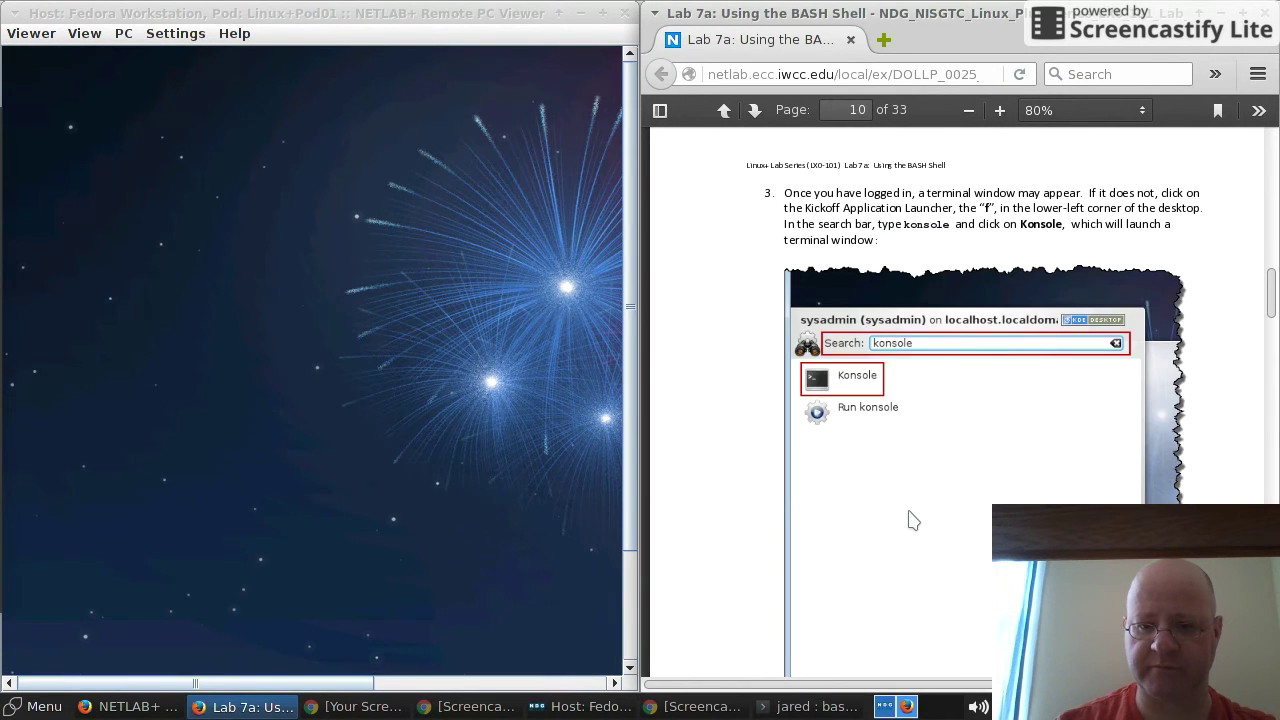
left_click_drag(632, 400, 630, 540)
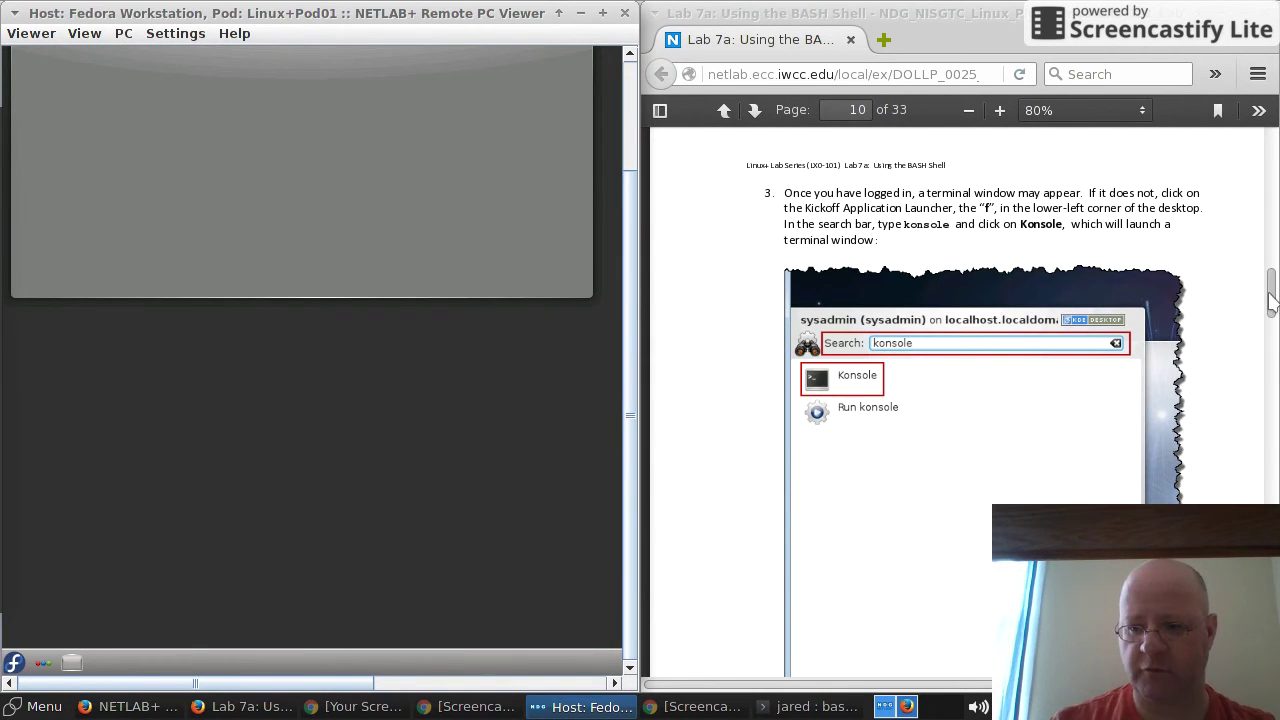
mouse_move(1268, 291)
left_mouse_down()
mouse_move(1272, 305)
mouse_move(1274, 288)
left_mouse_up()
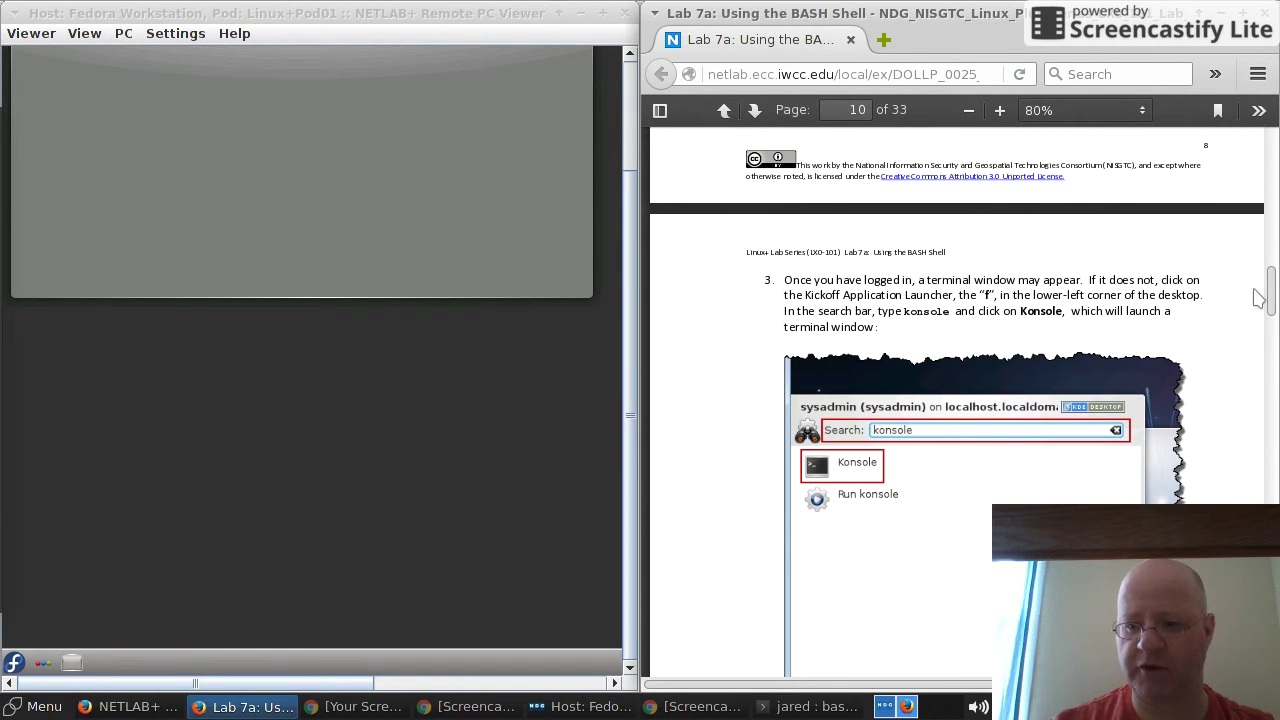
mouse_move(1272, 290)
left_mouse_down()
mouse_move(1272, 305)
mouse_move(1272, 292)
left_mouse_up()
scroll(870, 480, "down", 2)
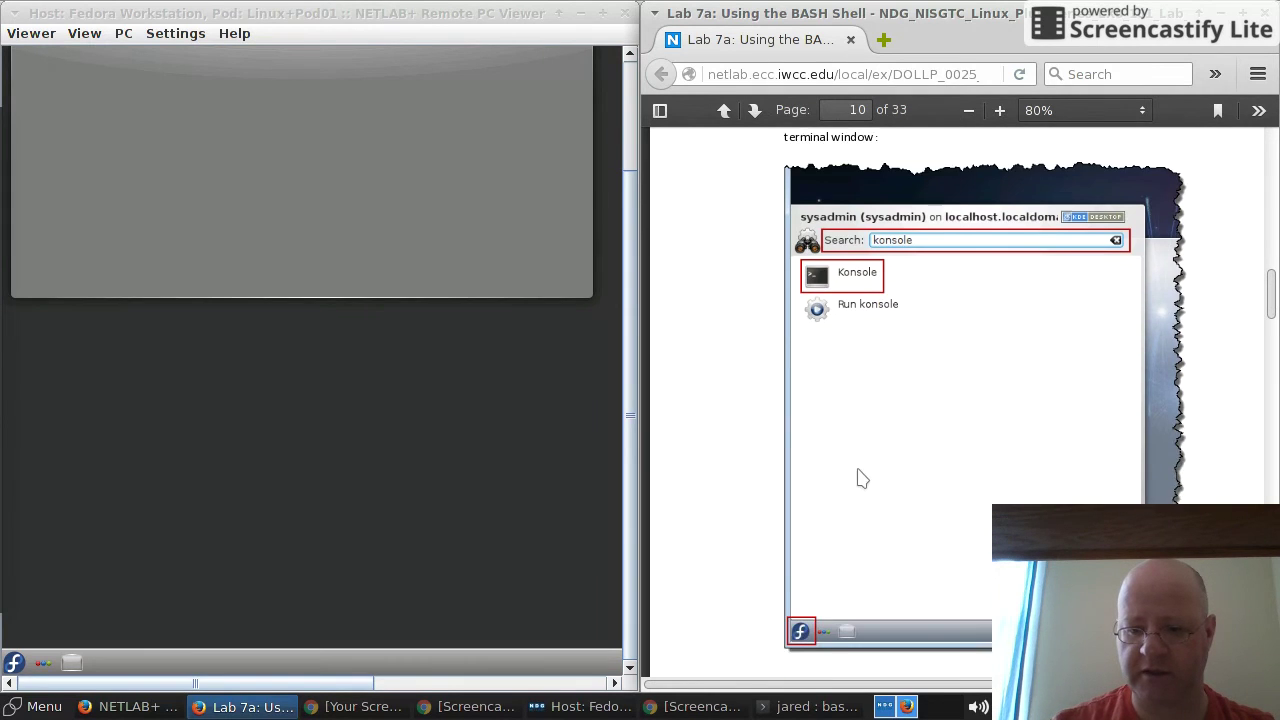
Step: Search the Fedora application launcher for 'konsole' and launch the Konsole terminal
left_click(626, 528)
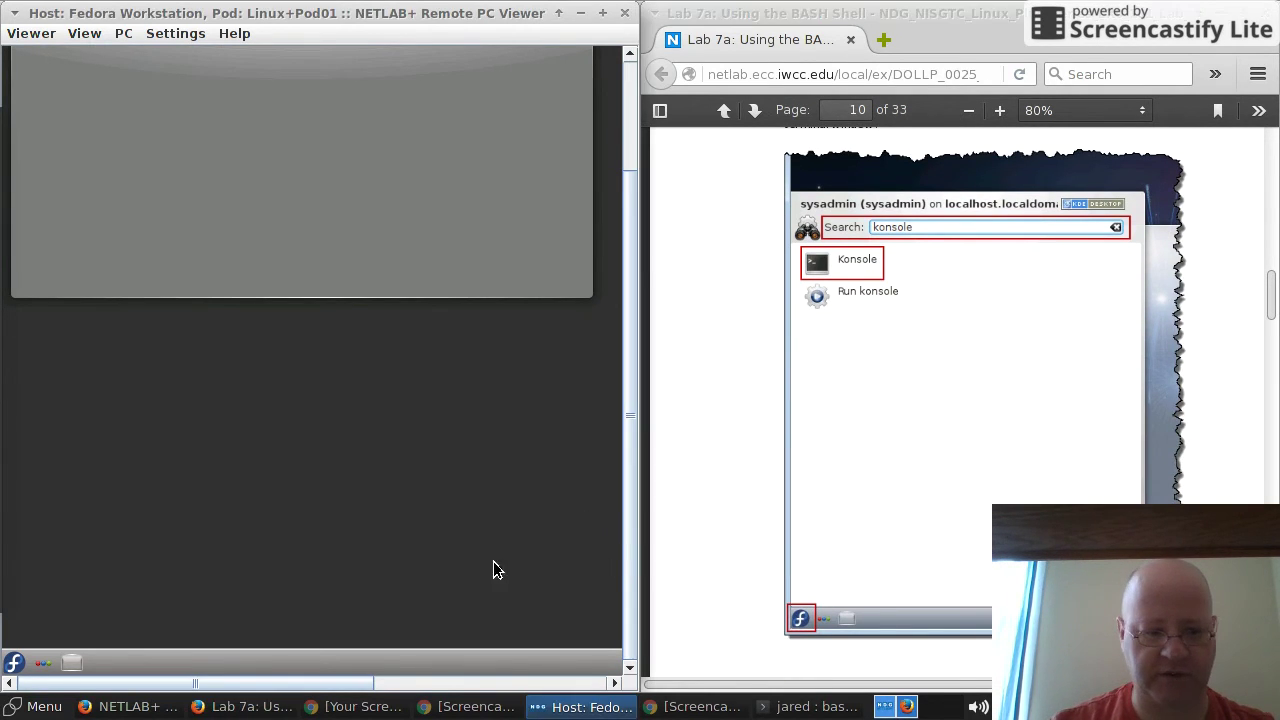
left_click(15, 665)
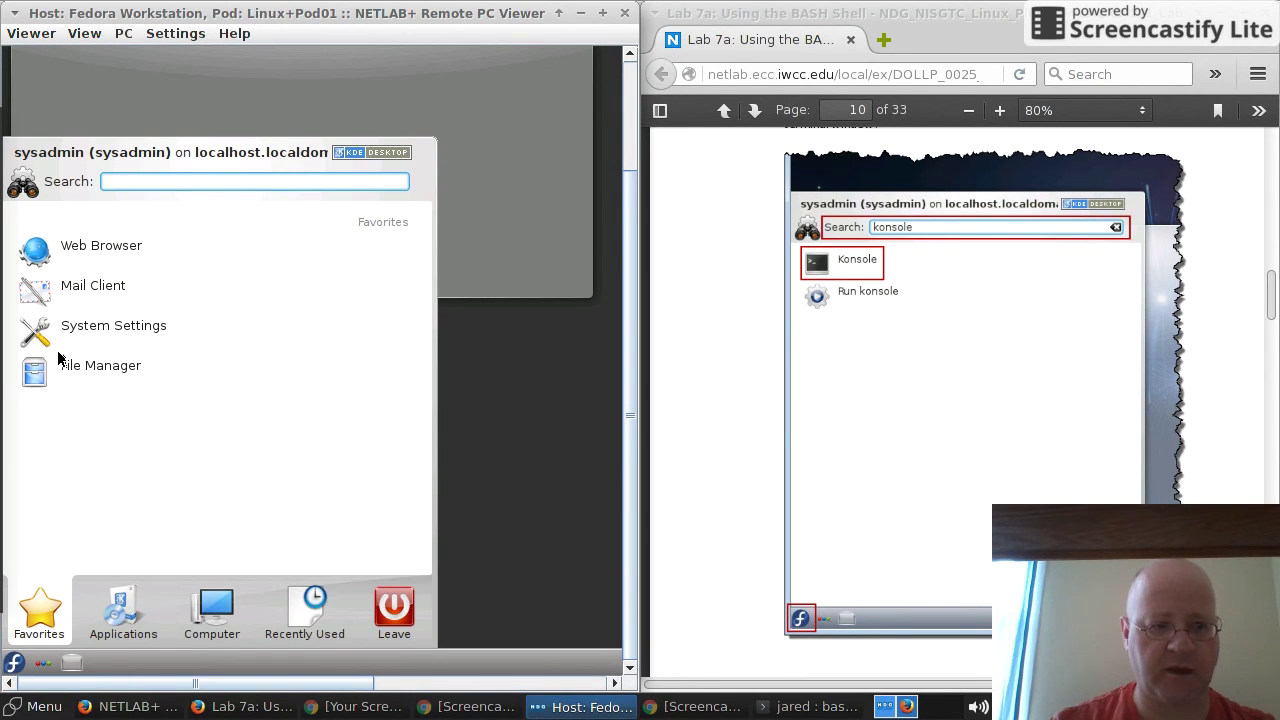
left_click(126, 605)
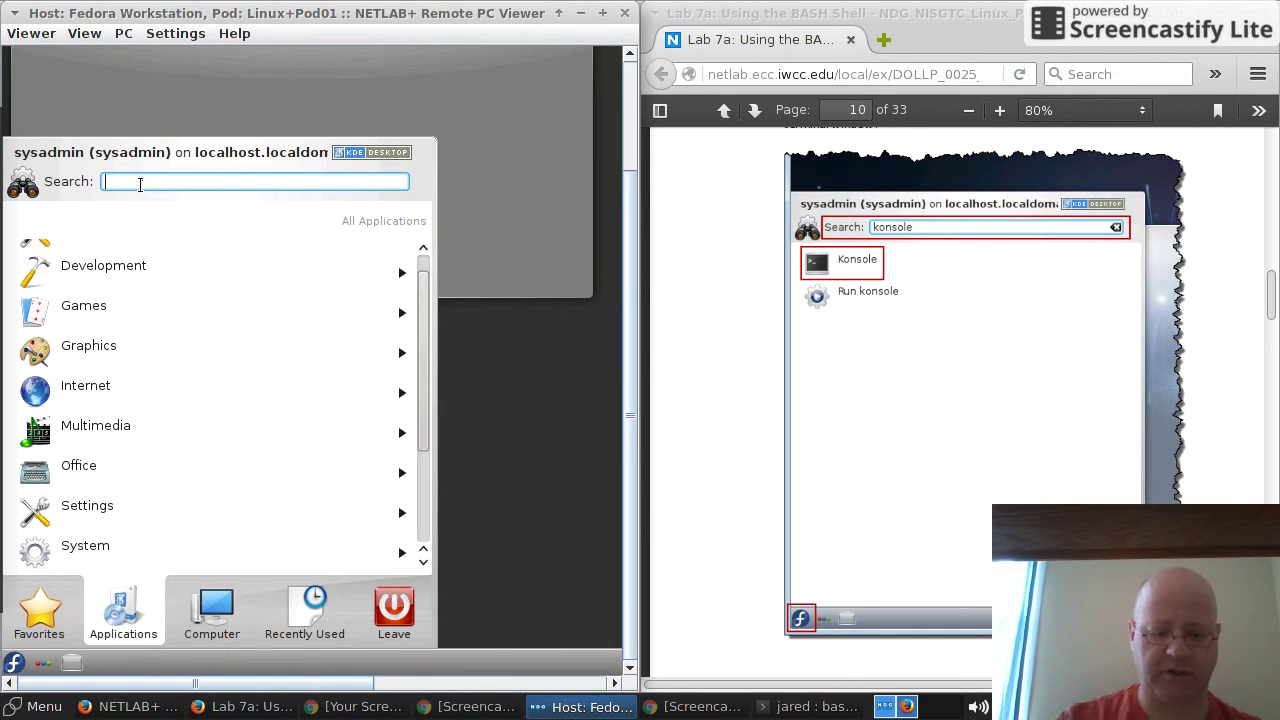
type("konosle")
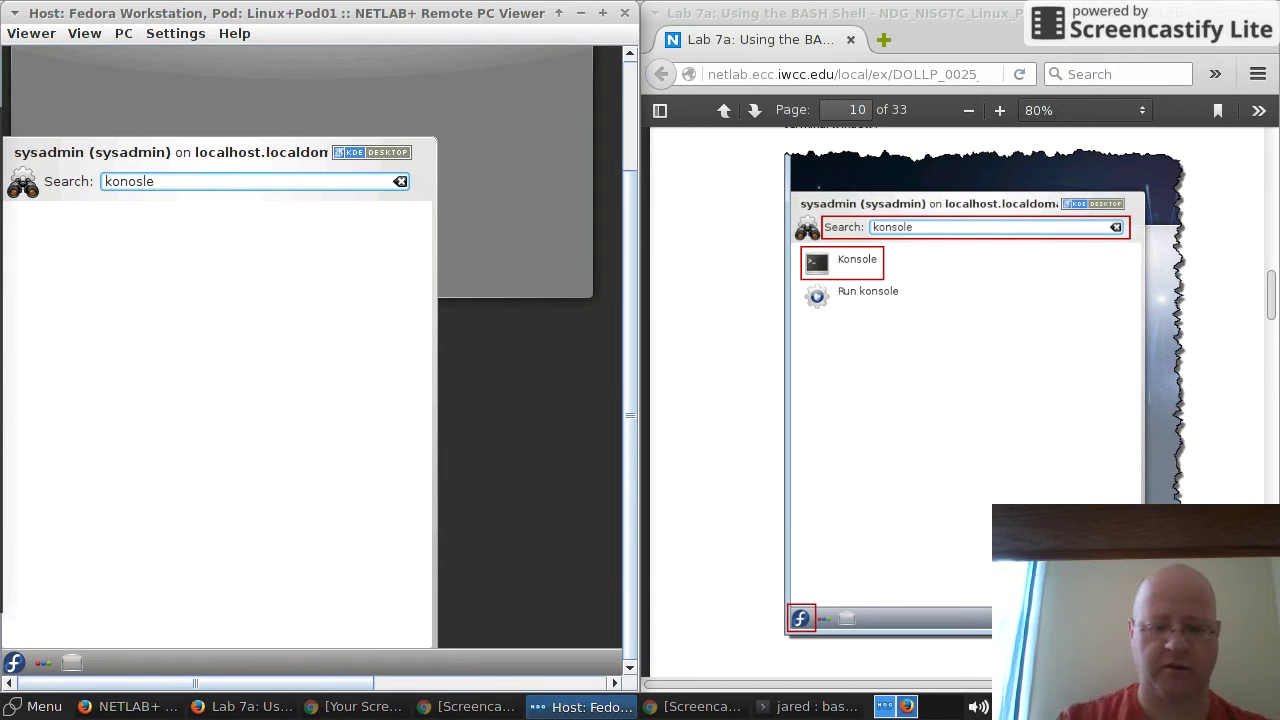
key("BackSpace")
key("BackSpace")
key("BackSpace")
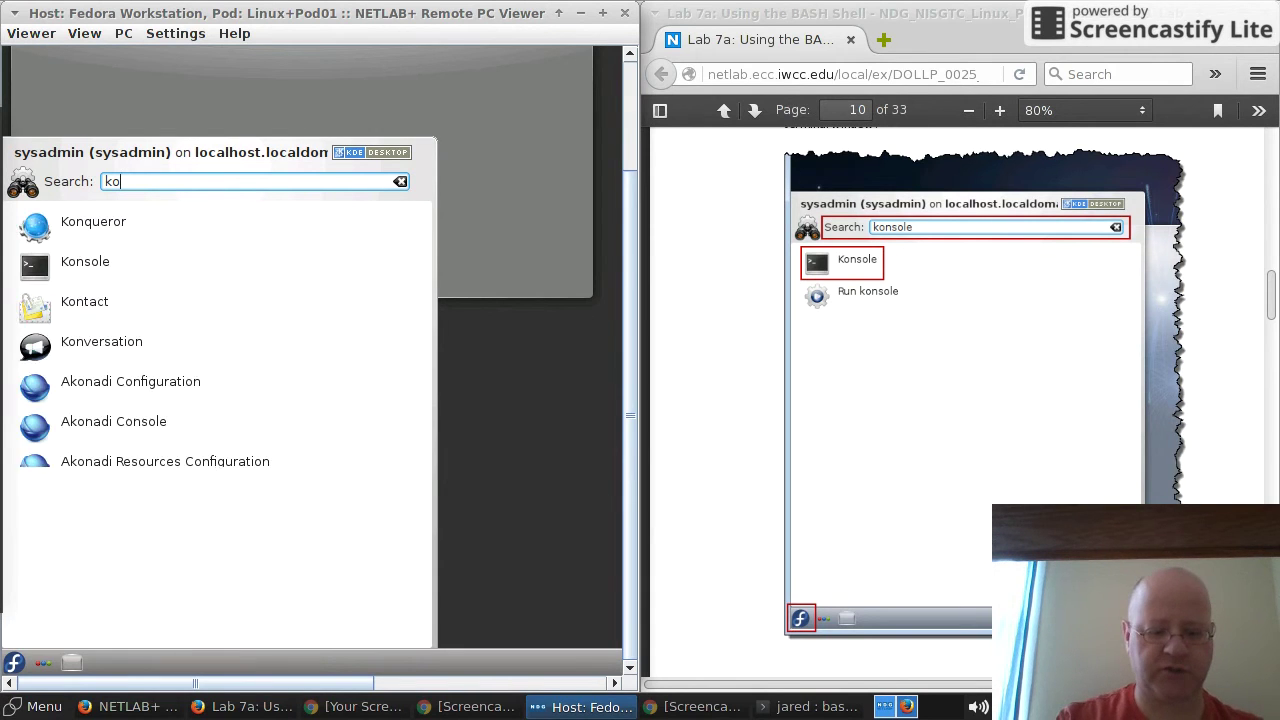
type("sole")
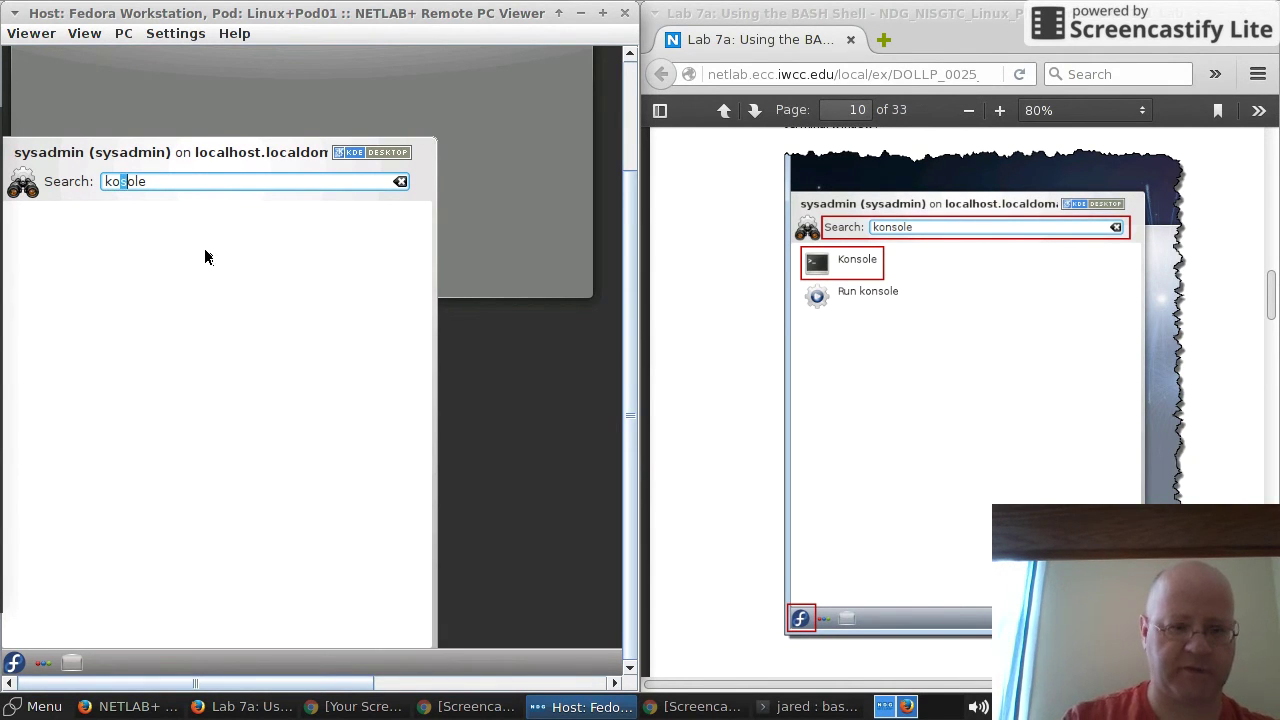
type("n")
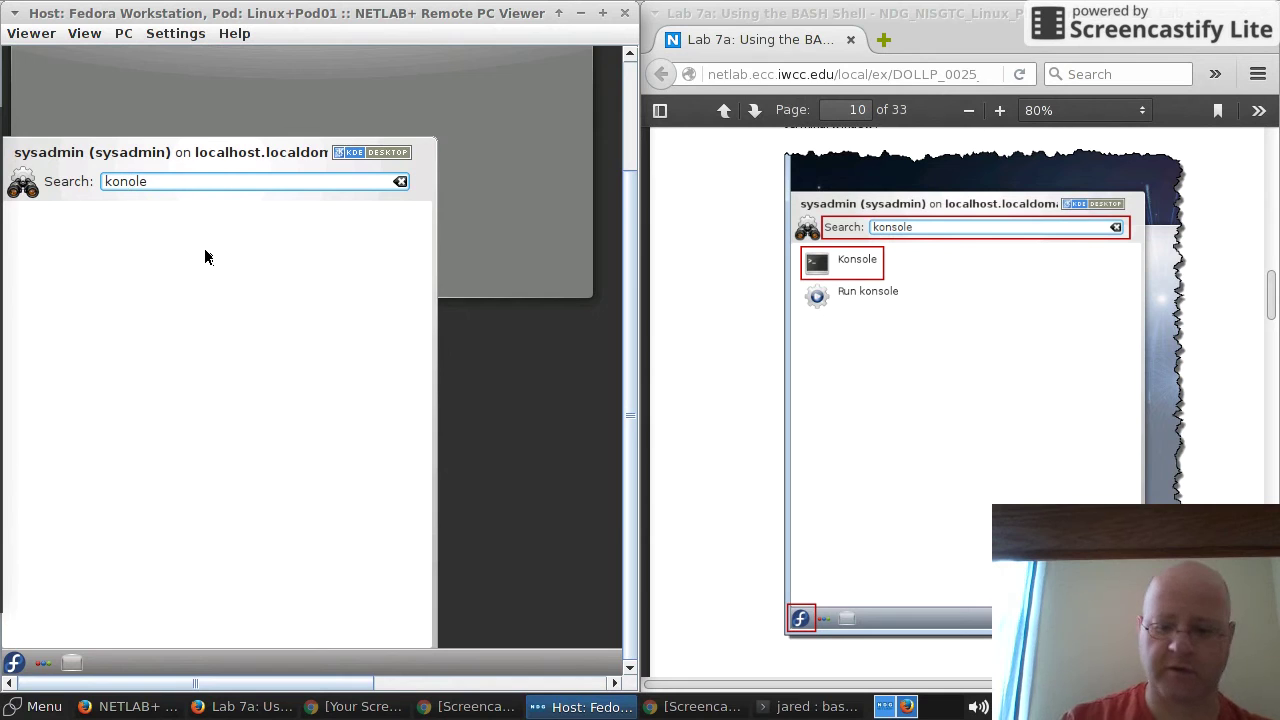
type("s")
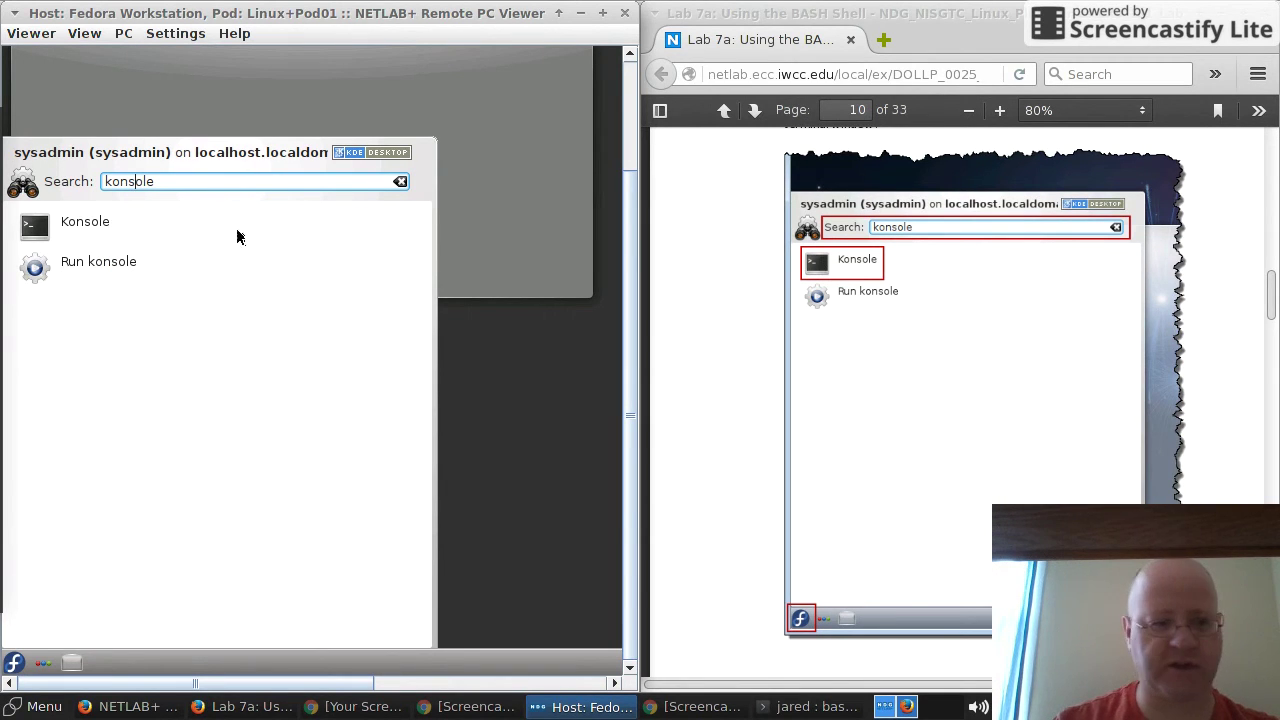
left_click(74, 232)
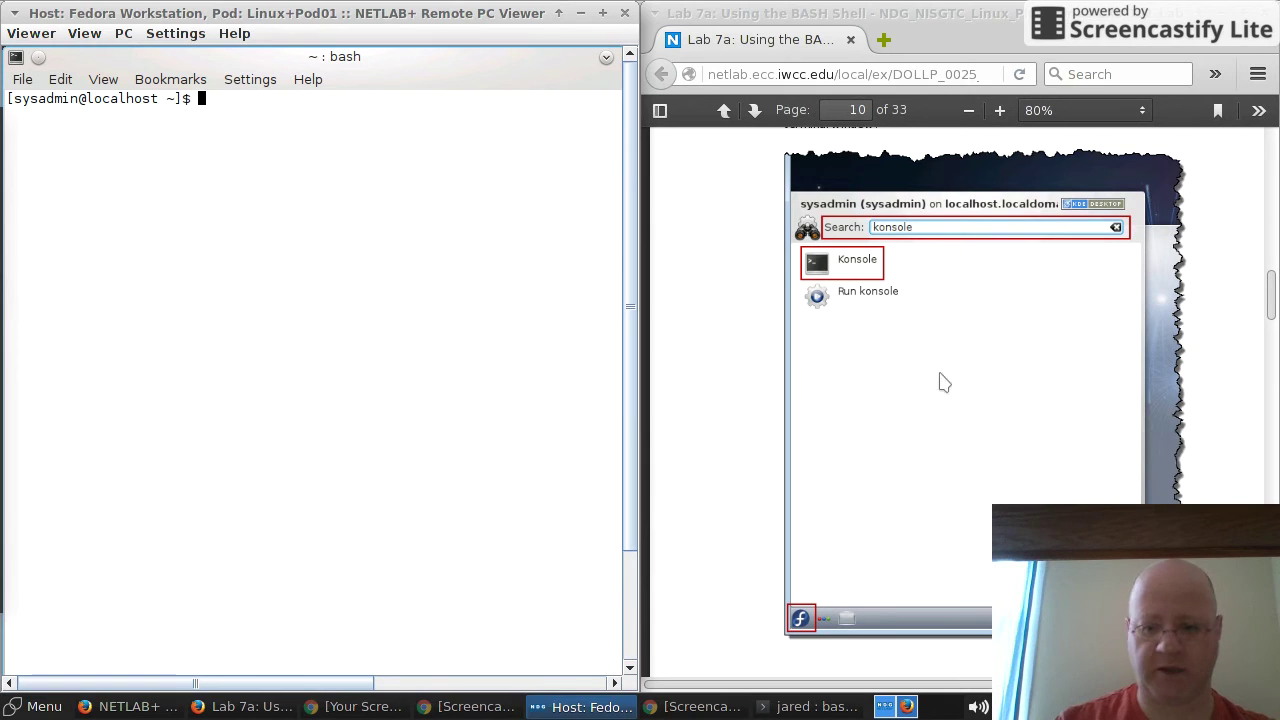
Step: Scroll the lab PDF to step 4 and run the date command in Konsole
left_click(1120, 392)
scroll(1023, 398, "down", 3)
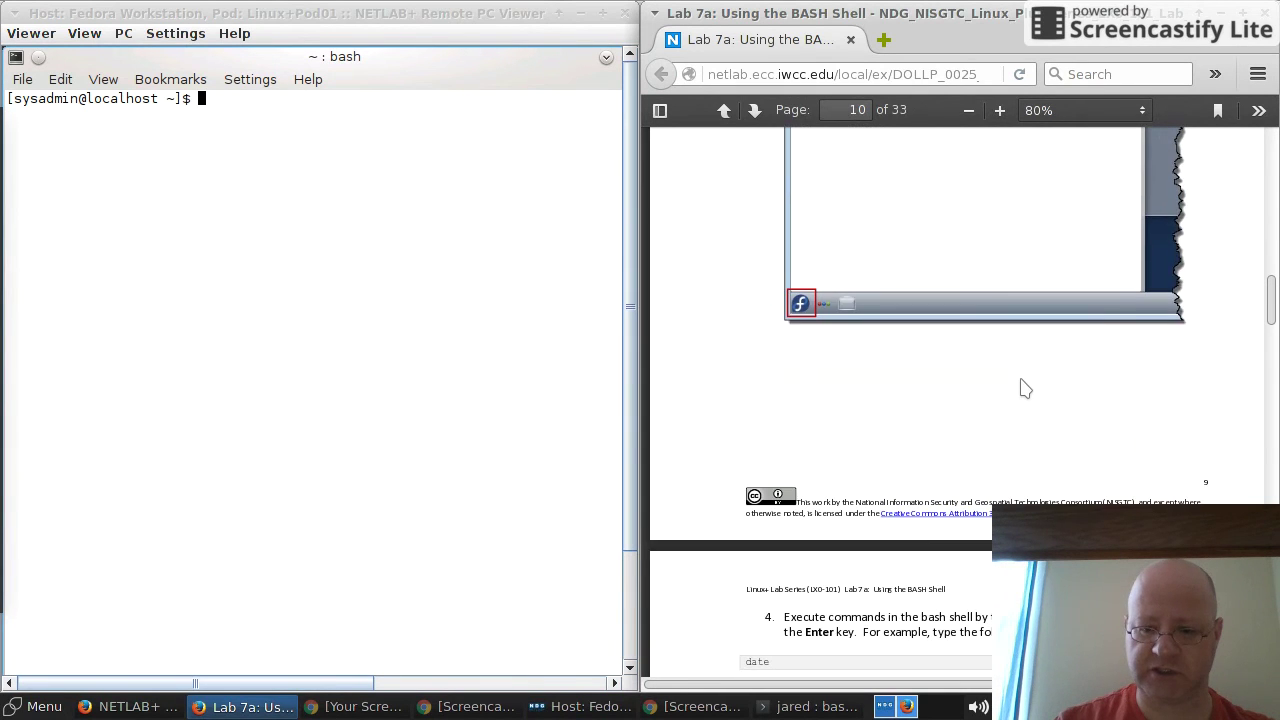
scroll(1025, 387, "down", 3)
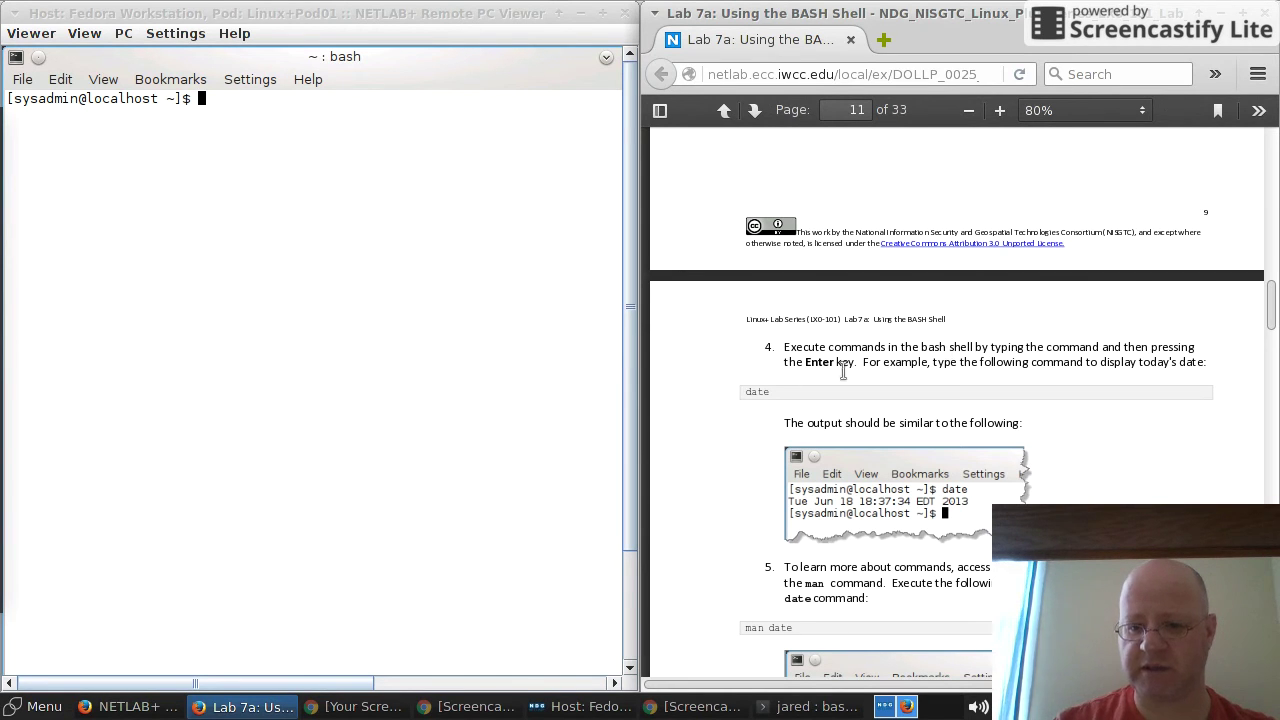
left_click(345, 125)
type("date")
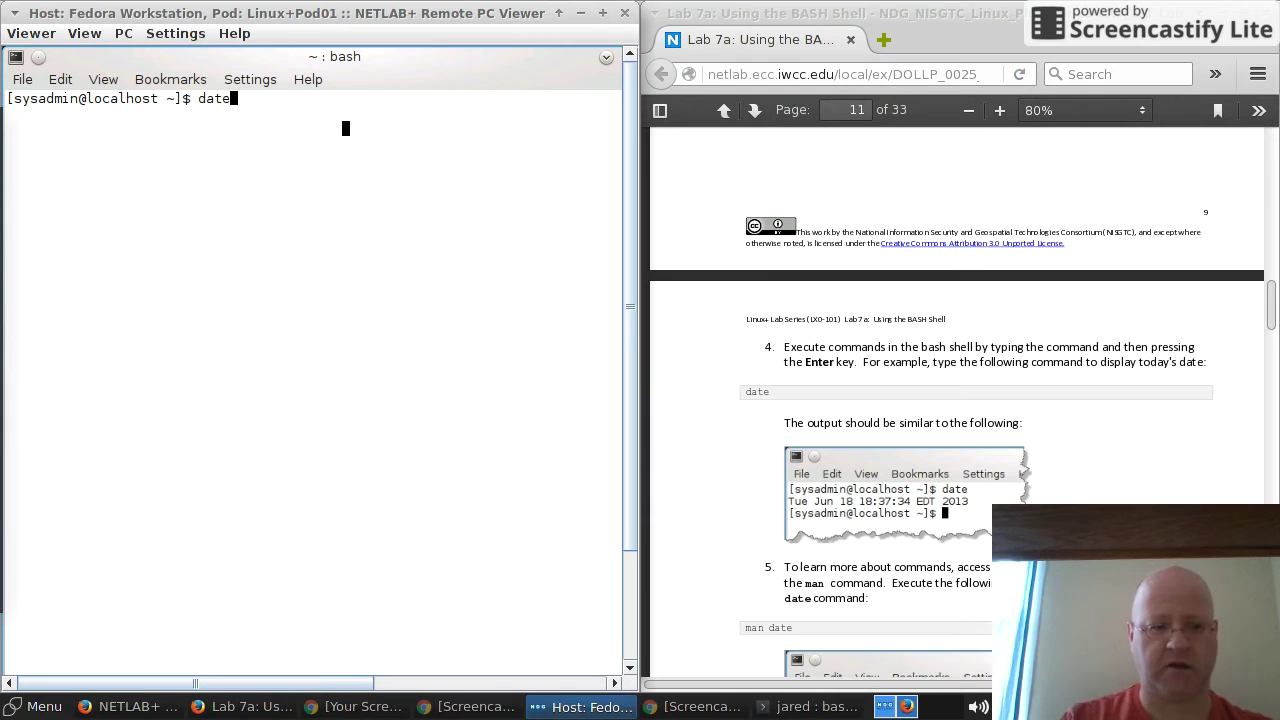
key("Return")
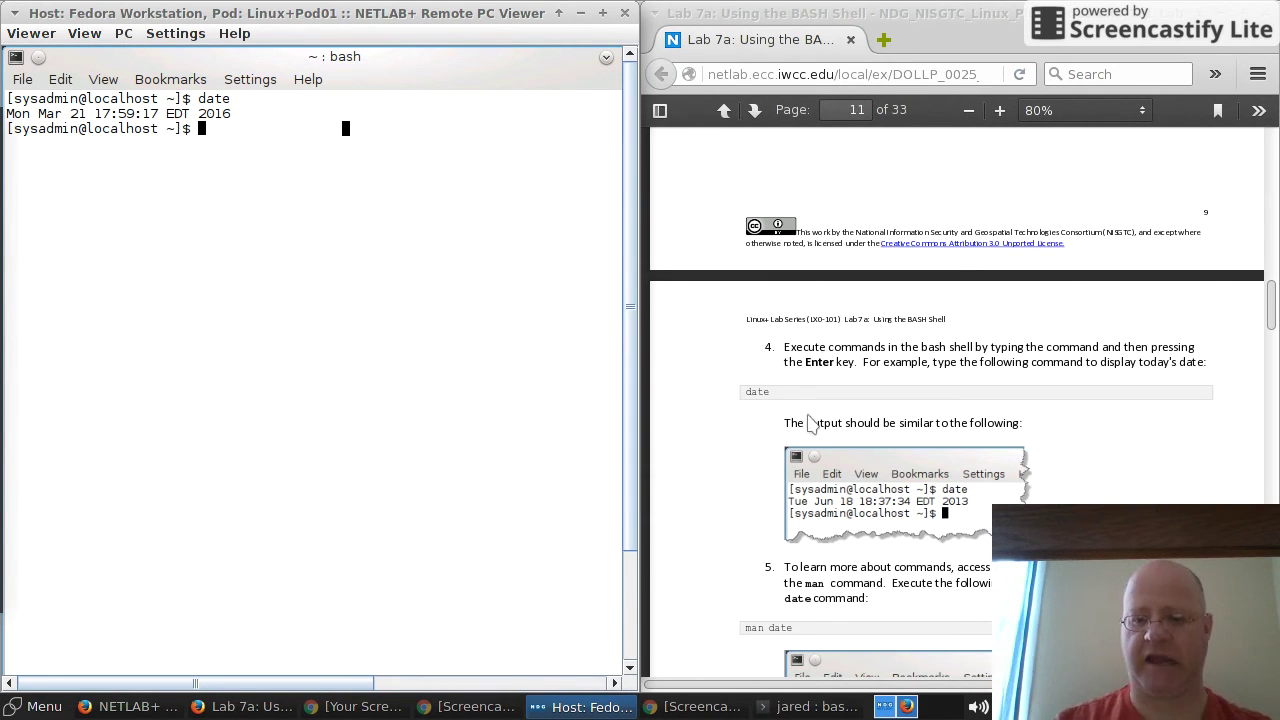
left_click(940, 480)
scroll(900, 475, "down", 5)
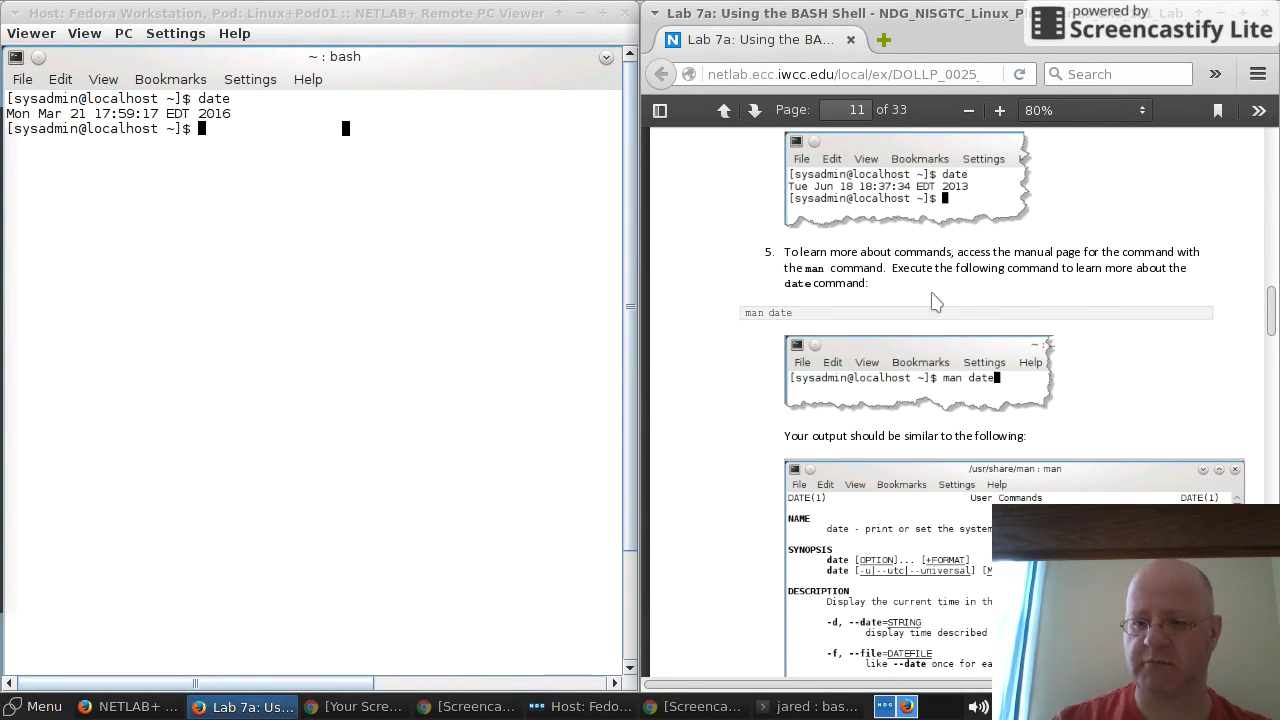
Step: Run man date in Konsole and highlight part of its description to compare against the PDF
left_click(253, 156)
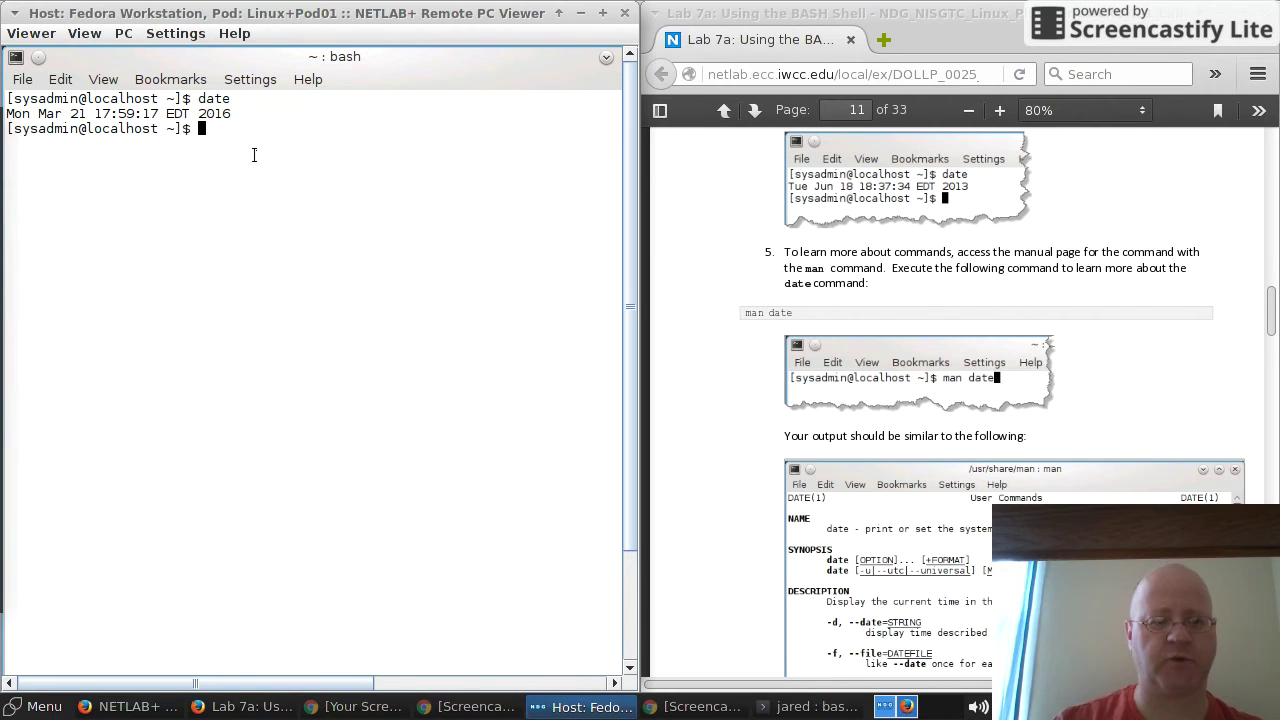
type("man dat")
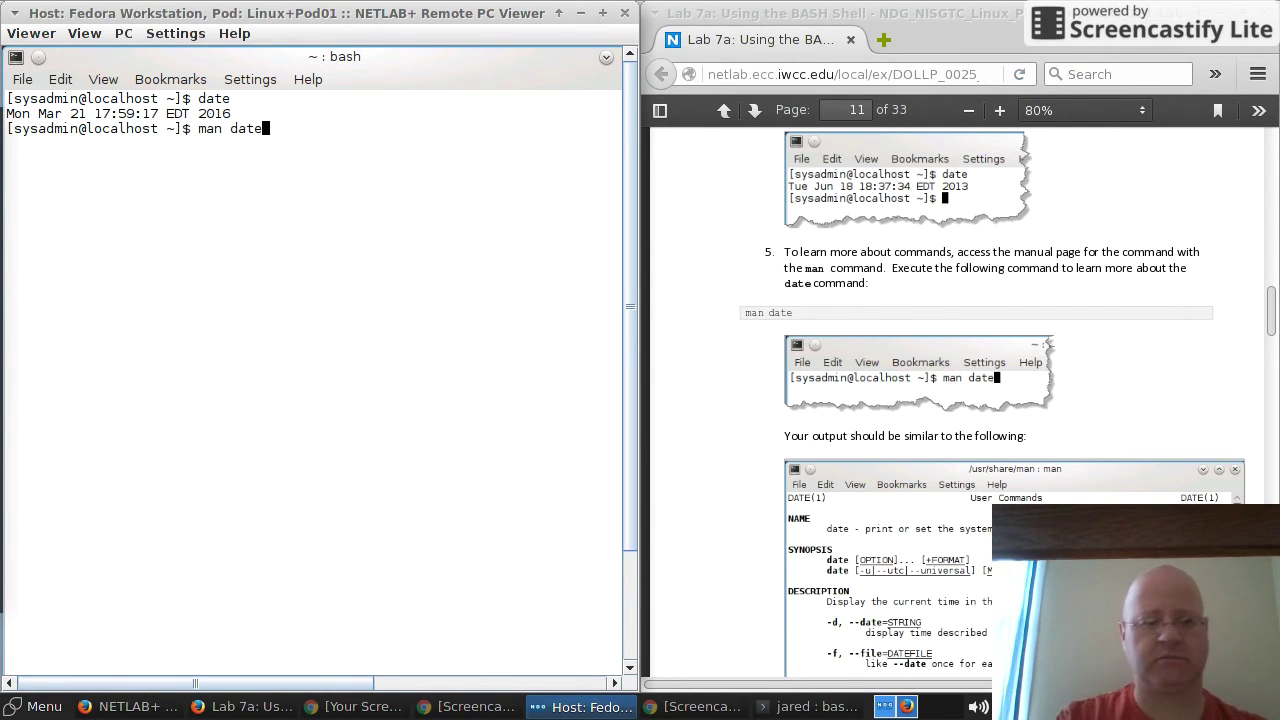
type("e")
key("Return")
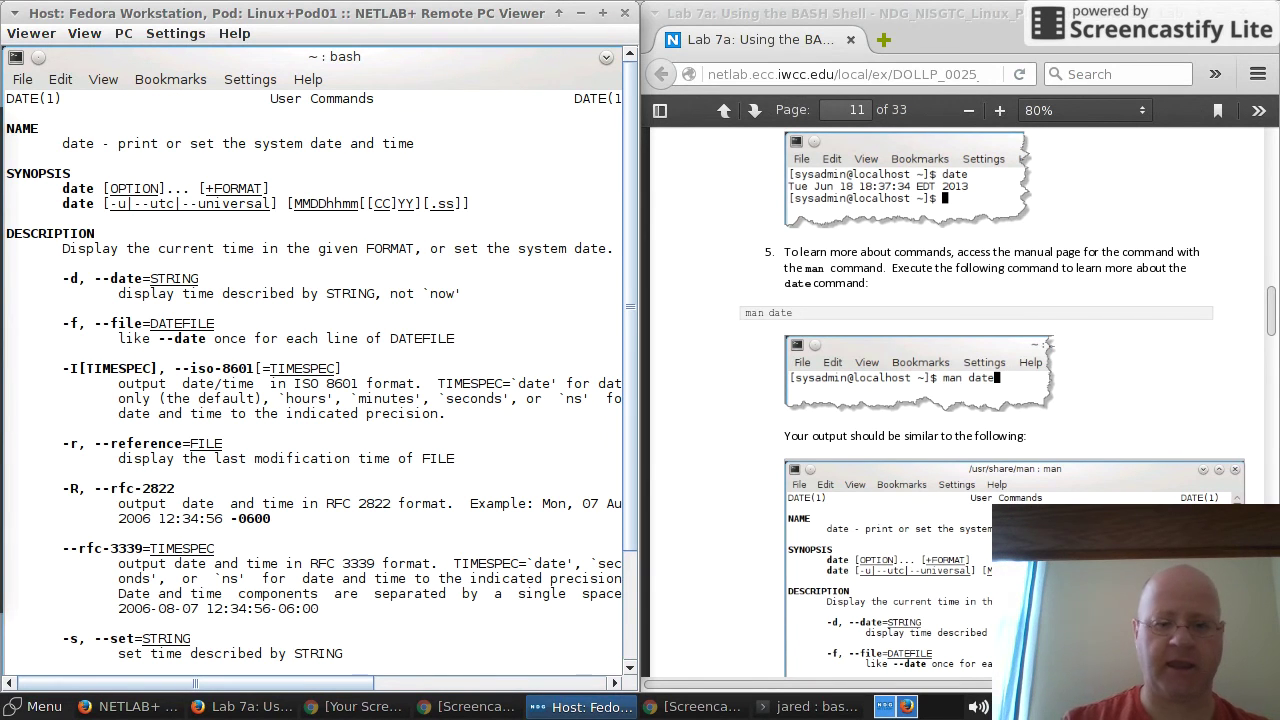
left_click(980, 505)
scroll(980, 505, "down", 4)
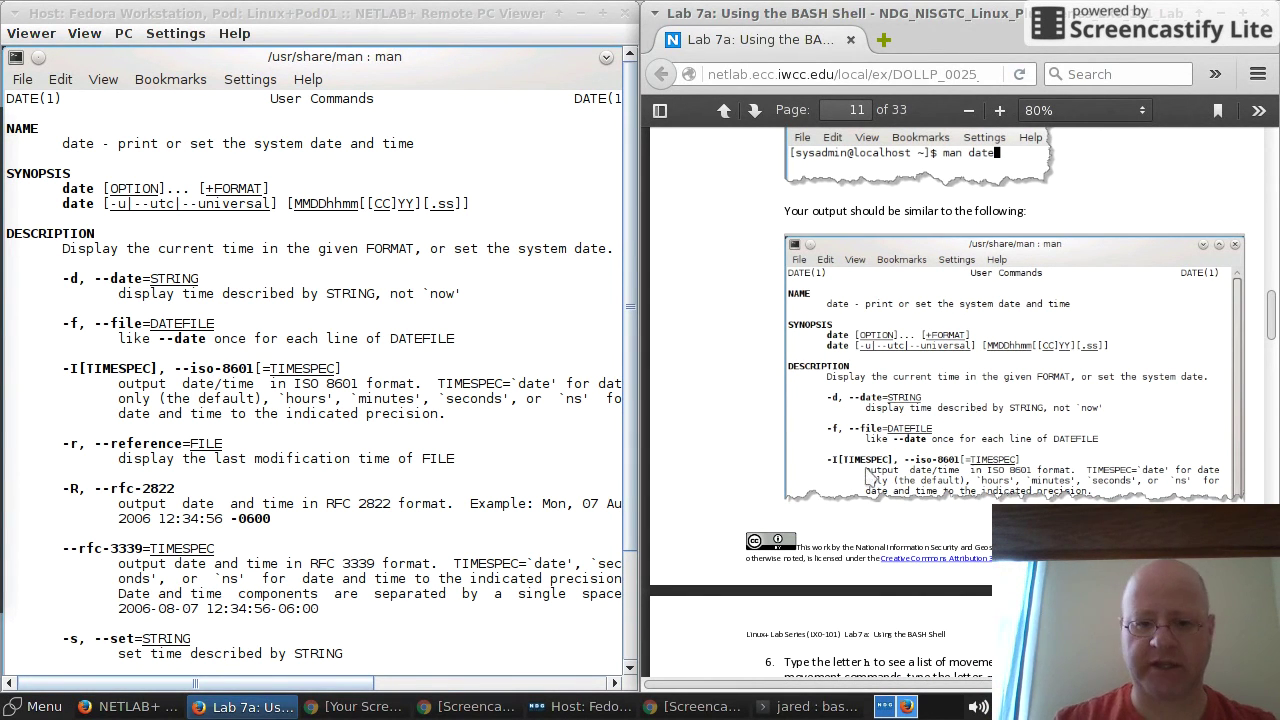
left_click_drag(374, 383, 815, 403)
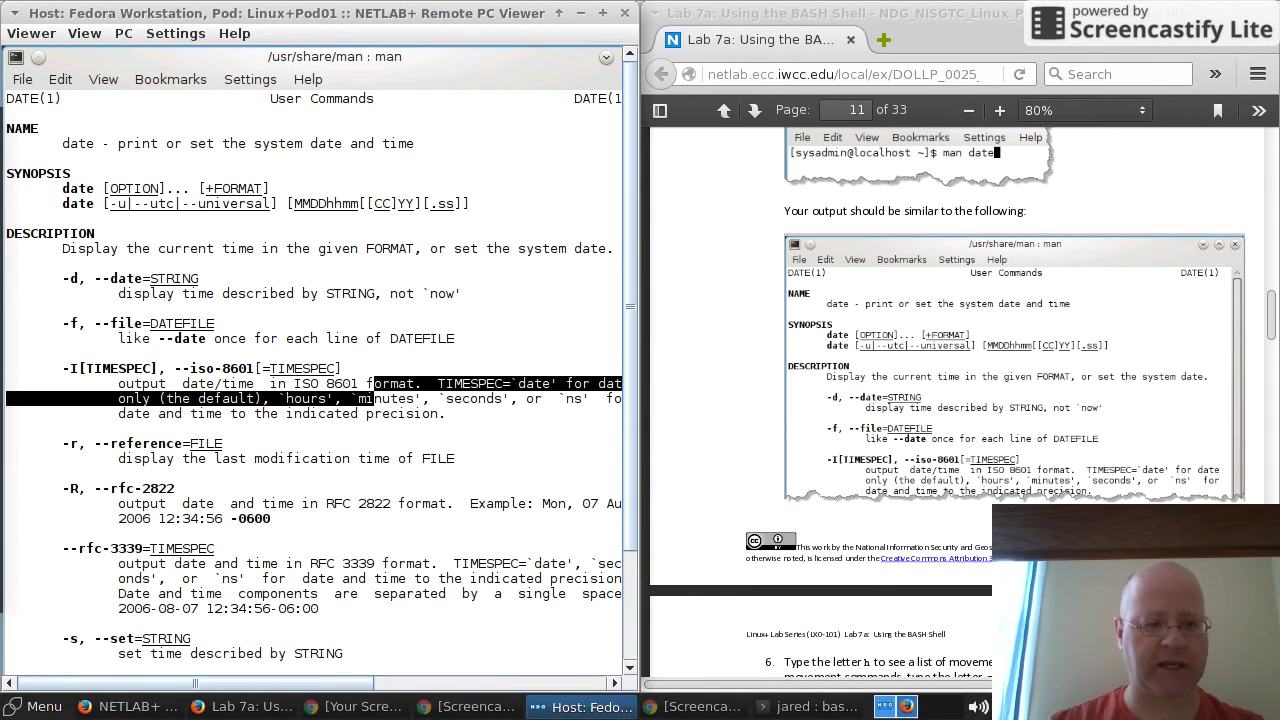
Step: Quit the man page, scroll the PDF to section 2 Listing Directory Contents, then show Screencastify recordings
key("q")
left_click(815, 403)
scroll(820, 402, "down", 20)
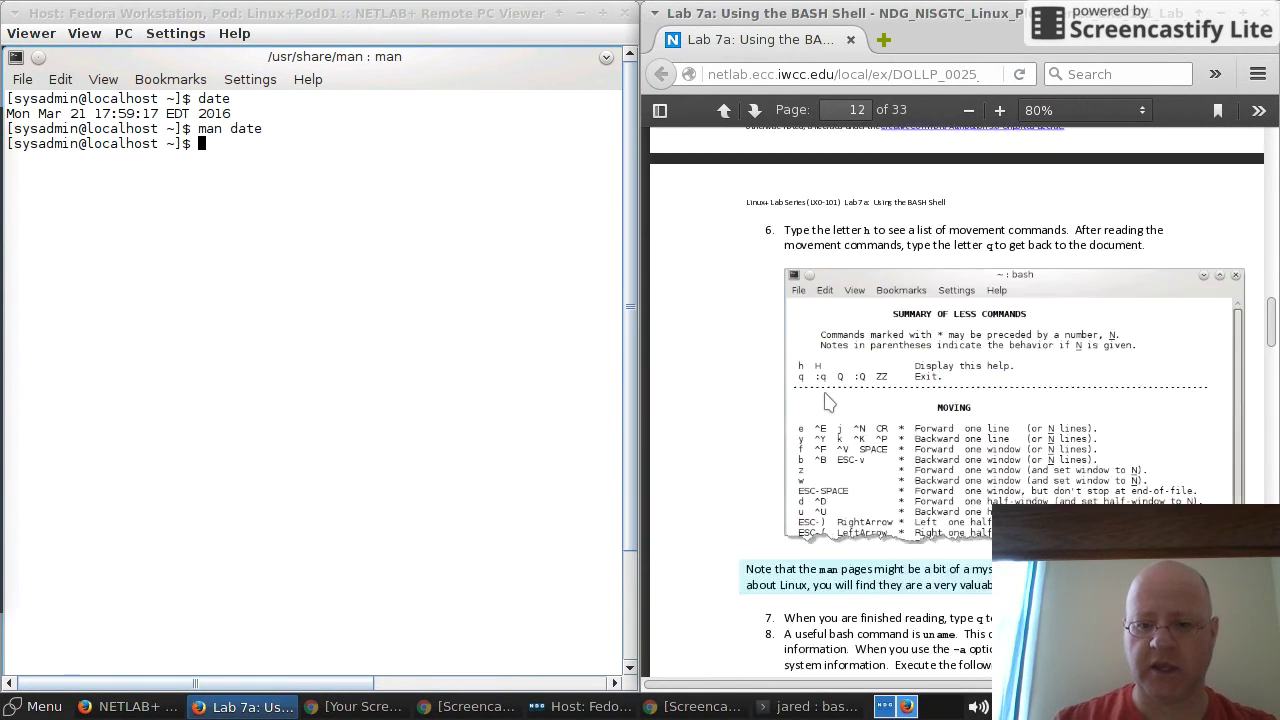
scroll(829, 401, "down", 10)
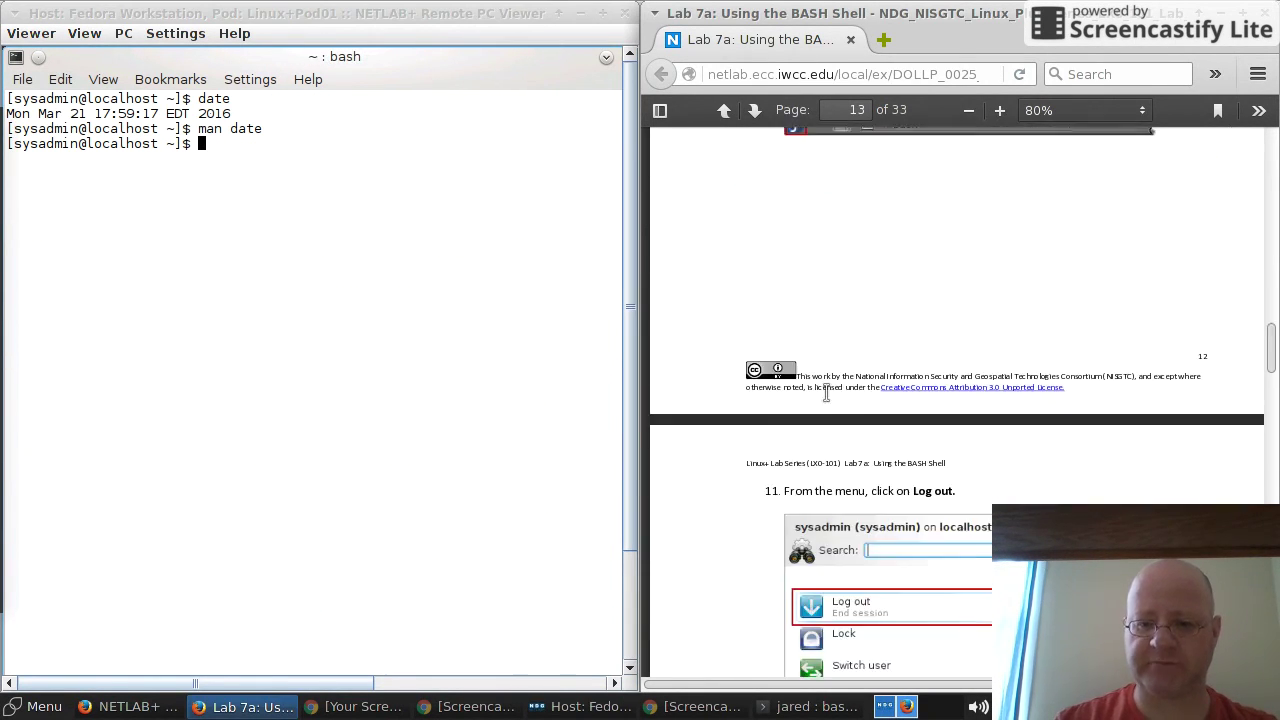
scroll(829, 401, "down", 10)
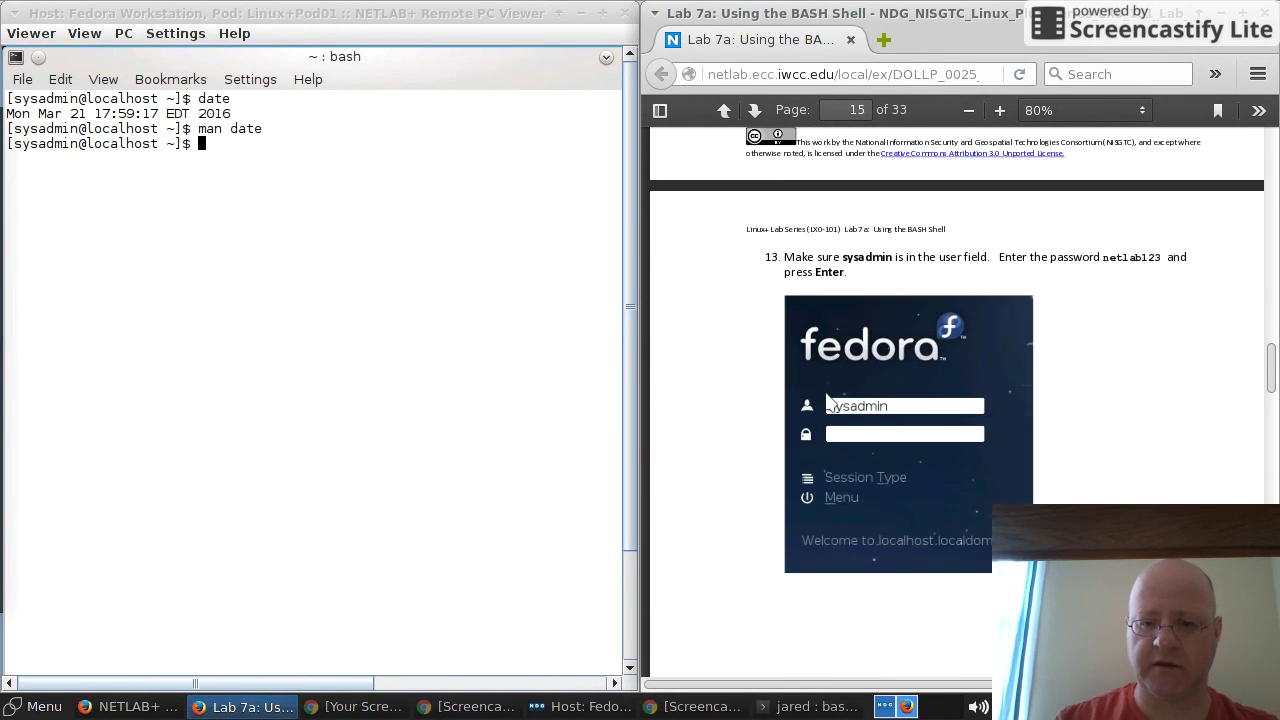
scroll(829, 402, "down", 15)
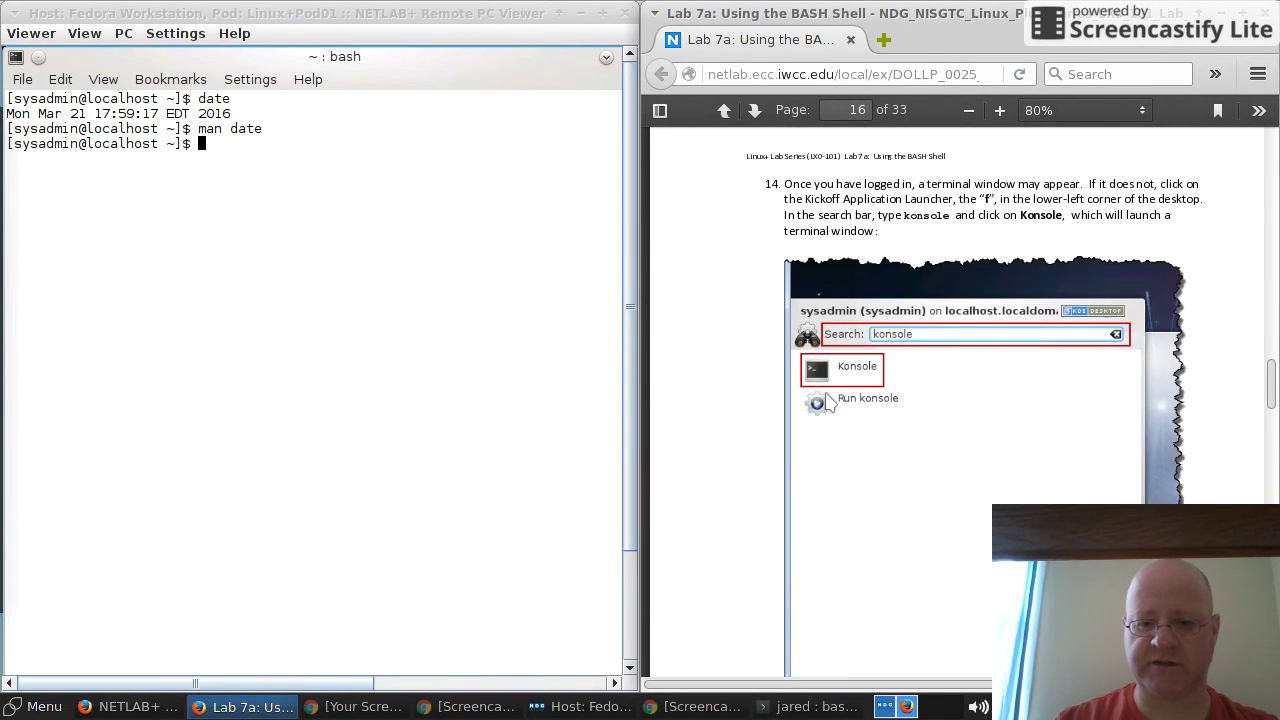
scroll(829, 402, "down", 10)
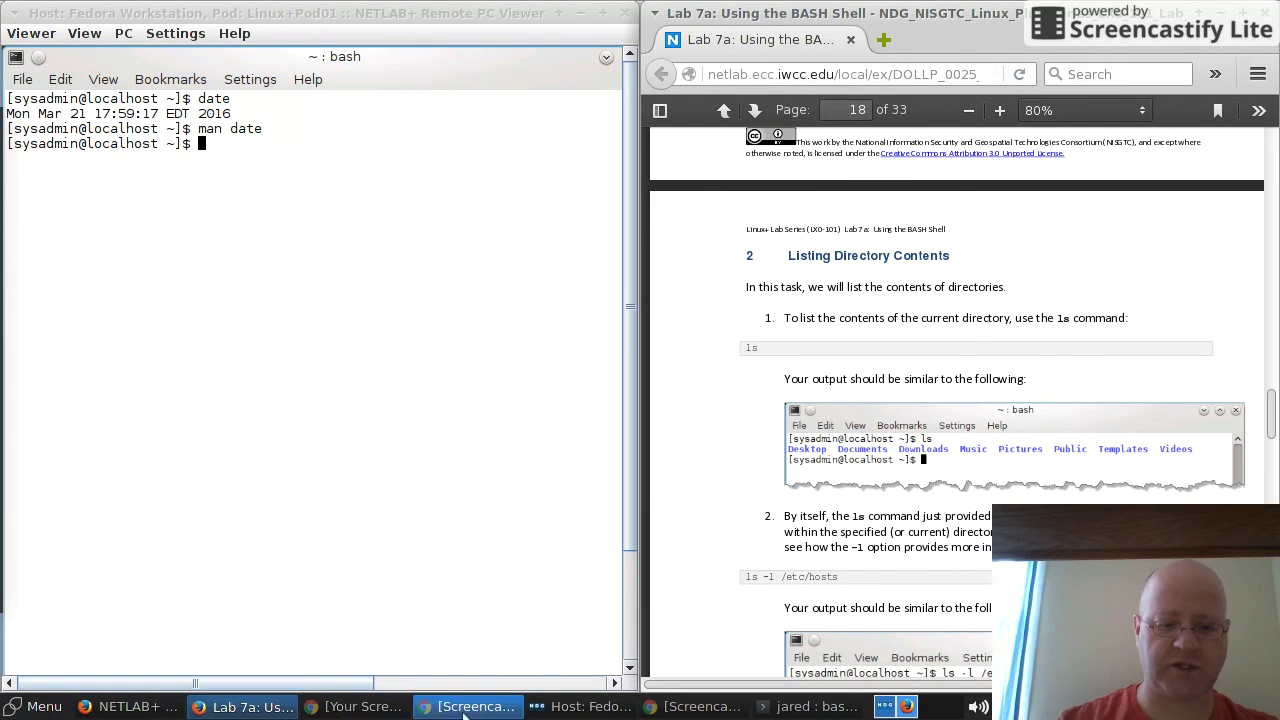
left_click(357, 706)
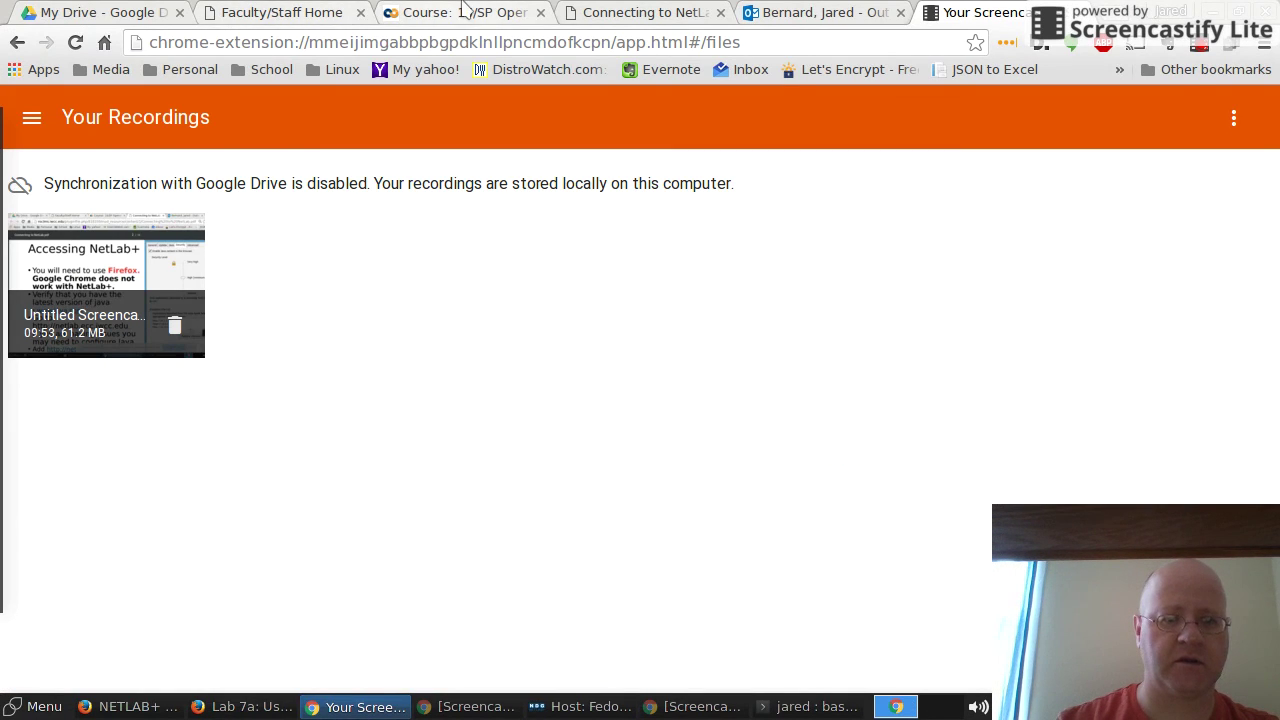
Step: Switch to the Moodle course tab and highlight the first lab-report question under Lab: NetLab+ 7a
left_click(462, 12)
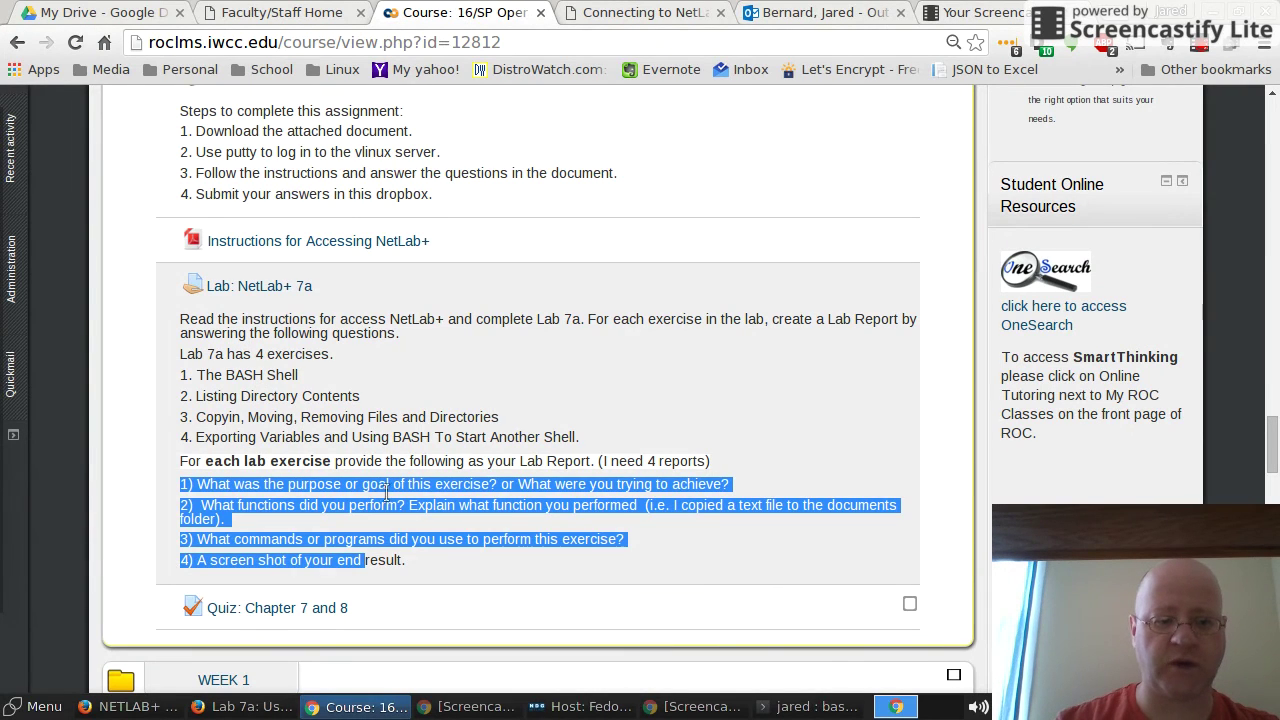
left_click(328, 441)
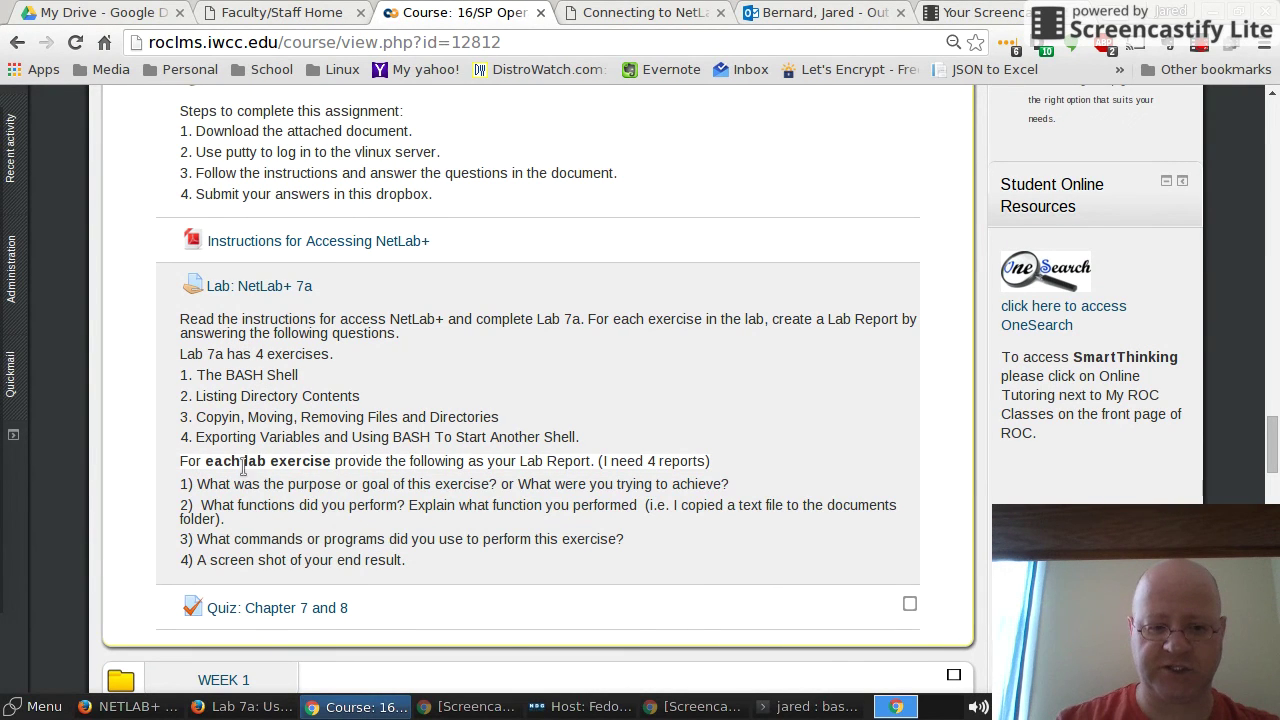
left_click_drag(180, 484, 298, 486)
left_click(176, 522)
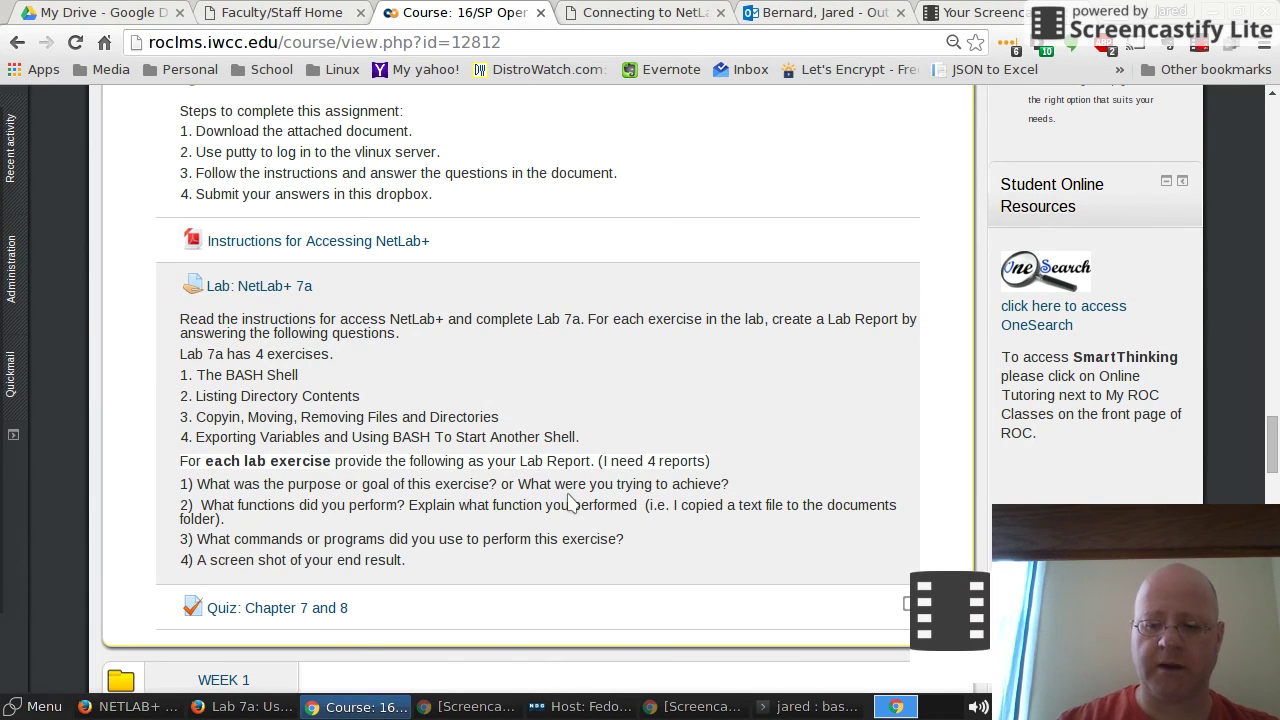
scroll(570, 500, "down", 2)
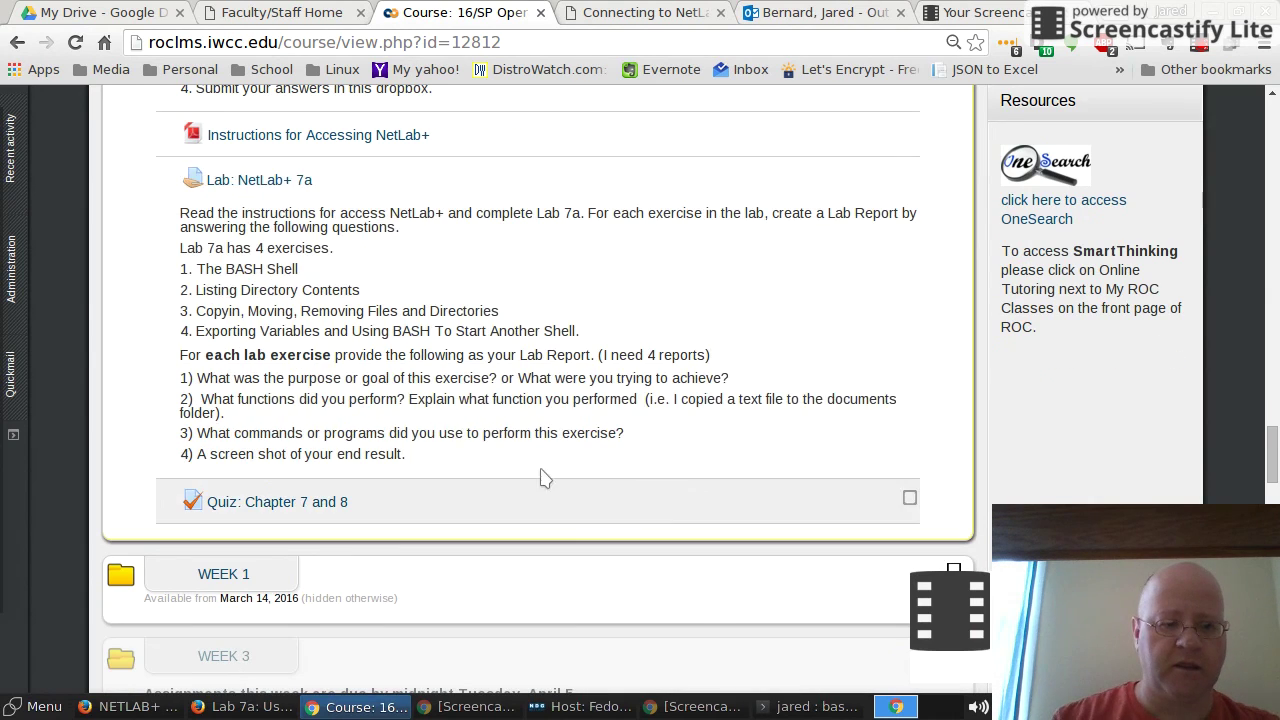